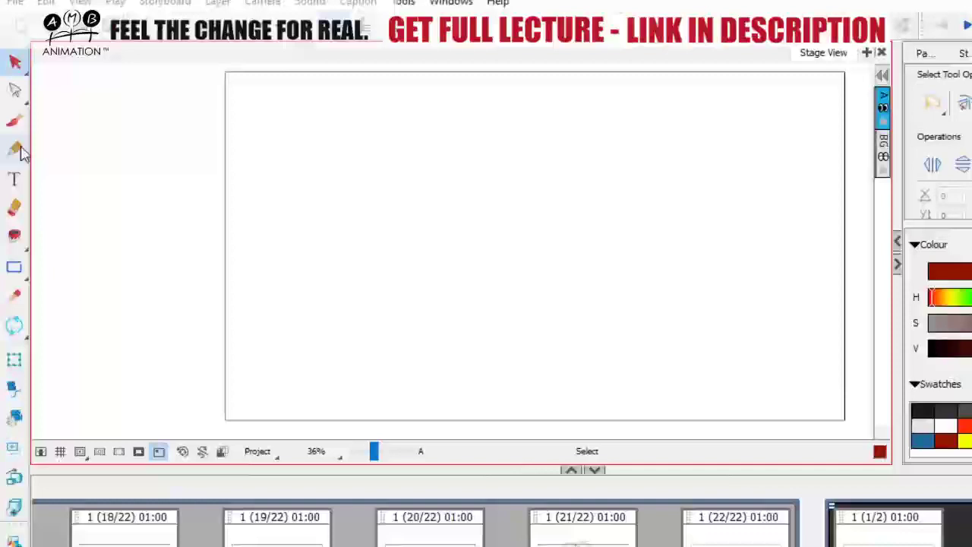
# - Sketch thin sweeping gesture lines for the figure's bent back with the Brush at a slightly larger maximum size
pyautogui.click(14, 121)
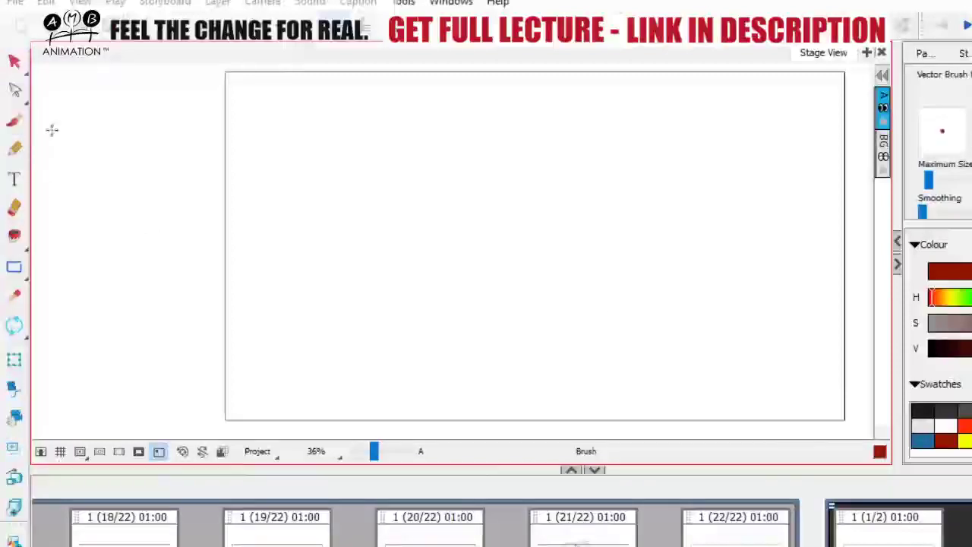
pyautogui.press('space')
pyautogui.moveTo(557, 282); pyautogui.dragTo(486, 291)
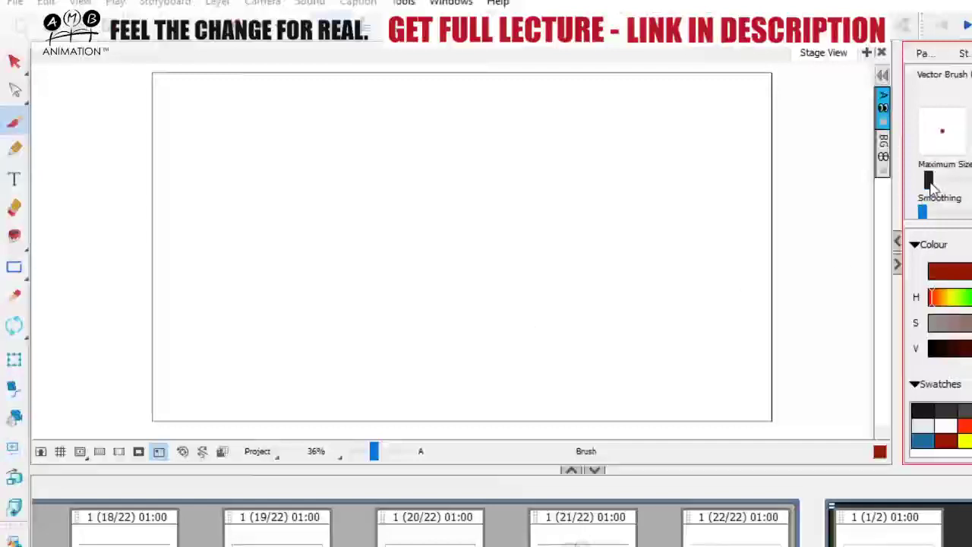
pyautogui.moveTo(933, 186); pyautogui.dragTo(936, 190)
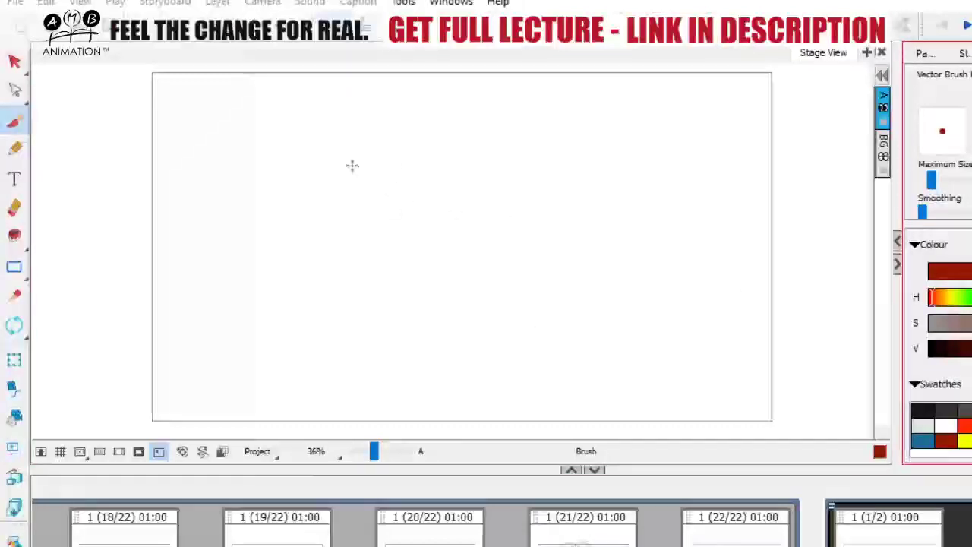
pyautogui.moveTo(352, 165); pyautogui.dragTo(391, 167)
pyautogui.moveTo(383, 150)
pyautogui.mouseDown()
pyautogui.moveTo(416, 158)
pyautogui.moveTo(488, 227)
pyautogui.mouseUp()
pyautogui.moveTo(432, 148); pyautogui.dragTo(520, 307)
pyautogui.moveTo(516, 258)
pyautogui.mouseDown()
pyautogui.moveTo(471, 168)
pyautogui.moveTo(348, 172)
pyautogui.mouseUp()
# - Thicken the brush and draw overlapping ovals for the figure's bowed head
pyautogui.moveTo(931, 181); pyautogui.dragTo(947, 181)
pyautogui.moveTo(372, 192)
pyautogui.mouseDown()
pyautogui.moveTo(421, 158)
pyautogui.moveTo(397, 194)
pyautogui.moveTo(417, 169)
pyautogui.mouseUp()
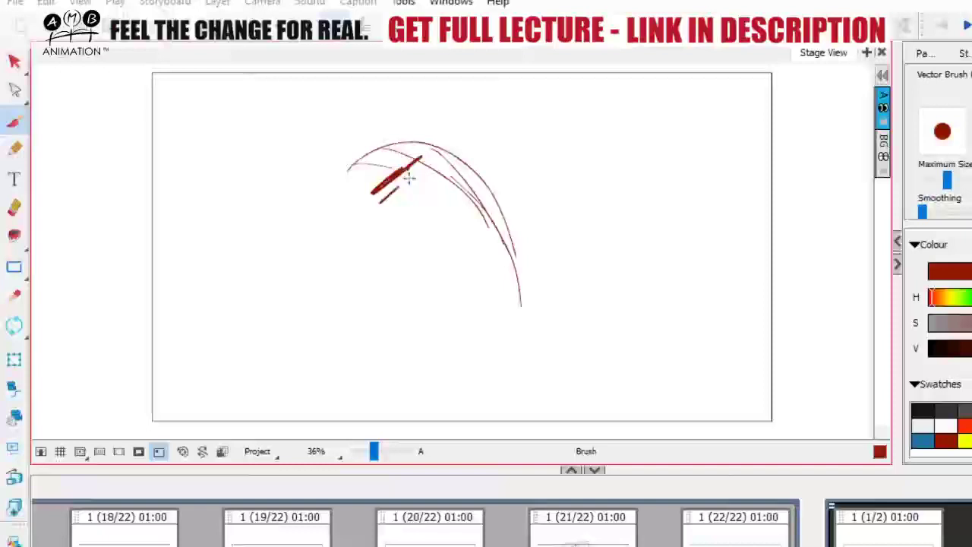
pyautogui.moveTo(335, 192)
pyautogui.mouseDown()
pyautogui.moveTo(350, 160)
pyautogui.moveTo(400, 155)
pyautogui.moveTo(383, 142)
pyautogui.moveTo(340, 206)
pyautogui.moveTo(366, 219)
pyautogui.moveTo(358, 148)
pyautogui.moveTo(435, 197)
pyautogui.moveTo(378, 205)
pyautogui.moveTo(440, 171)
pyautogui.moveTo(465, 181)
pyautogui.mouseUp()
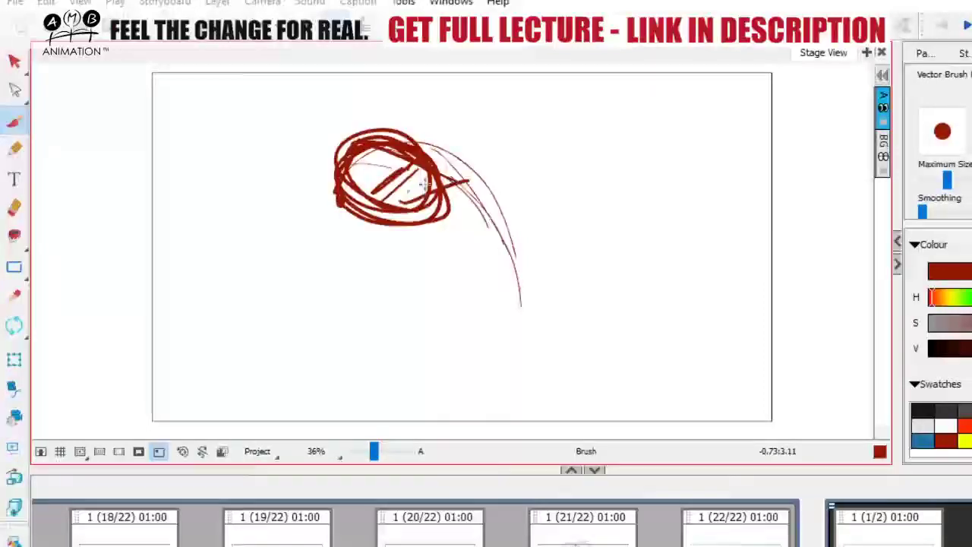
# - Block in the shoulder line, curved back and front of the chest with thick rough strokes below the head
pyautogui.moveTo(408, 190); pyautogui.dragTo(492, 188)
pyautogui.moveTo(436, 168)
pyautogui.mouseDown()
pyautogui.moveTo(493, 204)
pyautogui.moveTo(518, 254)
pyautogui.mouseUp()
pyautogui.moveTo(491, 189); pyautogui.dragTo(533, 314)
pyautogui.moveTo(460, 183)
pyautogui.mouseDown()
pyautogui.moveTo(536, 290)
pyautogui.moveTo(417, 262)
pyautogui.moveTo(467, 312)
pyautogui.mouseUp()
pyautogui.moveTo(497, 180)
pyautogui.mouseDown()
pyautogui.moveTo(542, 306)
pyautogui.moveTo(540, 337)
pyautogui.mouseUp()
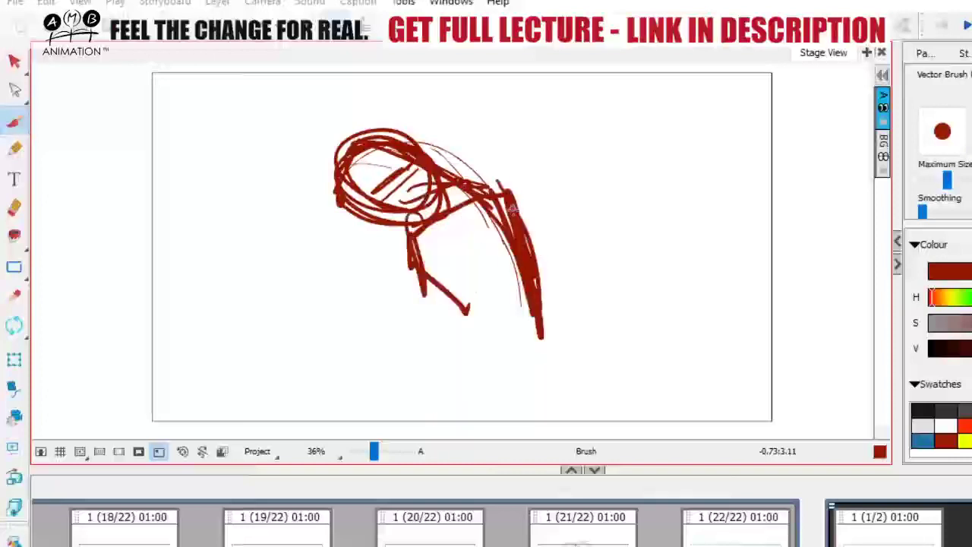
# - Reinforce the chest and back and extend the torso lines down through the waist to the pelvis
pyautogui.moveTo(422, 256); pyautogui.dragTo(465, 292)
pyautogui.moveTo(402, 217); pyautogui.dragTo(423, 295)
pyautogui.moveTo(413, 249); pyautogui.dragTo(486, 172)
pyautogui.moveTo(494, 196); pyautogui.dragTo(547, 313)
pyautogui.moveTo(422, 260); pyautogui.dragTo(465, 286)
pyautogui.moveTo(419, 258)
pyautogui.mouseDown()
pyautogui.moveTo(464, 277)
pyautogui.moveTo(470, 338)
pyautogui.mouseUp()
pyautogui.moveTo(430, 218)
pyautogui.mouseDown()
pyautogui.moveTo(497, 283)
pyautogui.moveTo(501, 335)
pyautogui.mouseUp()
pyautogui.moveTo(498, 292); pyautogui.dragTo(502, 339)
pyautogui.moveTo(483, 274)
pyautogui.mouseDown()
pyautogui.moveTo(509, 327)
pyautogui.moveTo(509, 360)
pyautogui.mouseUp()
# - Rough in the hips and the start of both thighs at the base of the torso
pyautogui.moveTo(529, 302)
pyautogui.mouseDown()
pyautogui.moveTo(527, 334)
pyautogui.moveTo(527, 319)
pyautogui.mouseUp()
pyautogui.moveTo(532, 320)
pyautogui.mouseDown()
pyautogui.moveTo(568, 288)
pyautogui.moveTo(576, 295)
pyautogui.mouseUp()
pyautogui.moveTo(566, 288); pyautogui.dragTo(595, 326)
pyautogui.moveTo(518, 330); pyautogui.dragTo(560, 348)
pyautogui.moveTo(450, 306); pyautogui.dragTo(471, 366)
pyautogui.moveTo(474, 324); pyautogui.dragTo(474, 364)
pyautogui.moveTo(463, 321); pyautogui.dragTo(364, 320)
pyautogui.moveTo(461, 338)
pyautogui.mouseDown()
pyautogui.moveTo(440, 353)
pyautogui.moveTo(534, 315)
pyautogui.mouseUp()
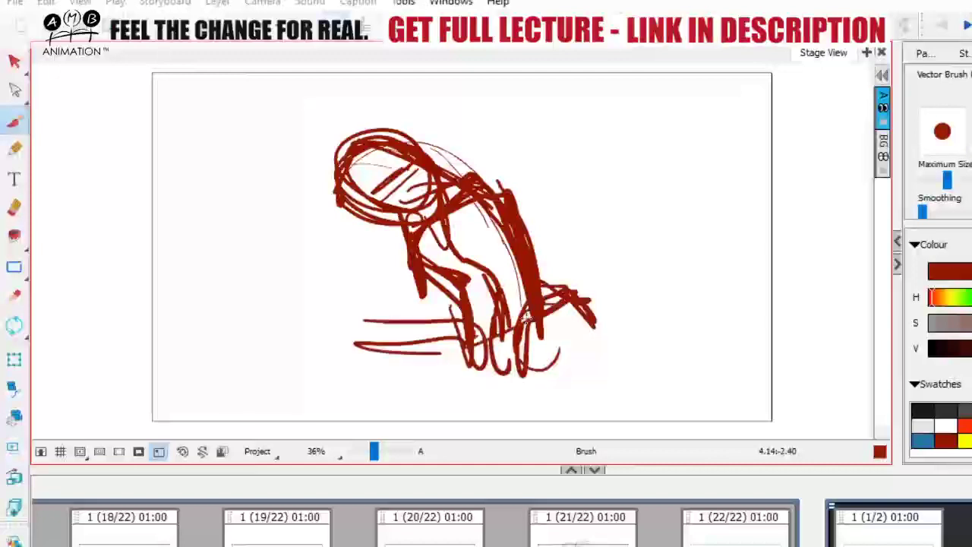
# - Sketch the raised, bent leg behind the torso, with its rounded knee, thigh and lower leg folding underneath
pyautogui.moveTo(495, 341); pyautogui.dragTo(596, 257)
pyautogui.moveTo(544, 306); pyautogui.dragTo(584, 261)
pyautogui.moveTo(540, 284); pyautogui.dragTo(584, 249)
pyautogui.moveTo(584, 249)
pyautogui.mouseDown()
pyautogui.moveTo(617, 268)
pyautogui.moveTo(627, 259)
pyautogui.moveTo(610, 280)
pyautogui.moveTo(588, 275)
pyautogui.moveTo(565, 312)
pyautogui.mouseUp()
pyautogui.moveTo(608, 282); pyautogui.dragTo(519, 361)
pyautogui.moveTo(580, 312)
pyautogui.mouseDown()
pyautogui.moveTo(467, 383)
pyautogui.moveTo(576, 317)
pyautogui.mouseUp()
pyautogui.moveTo(615, 273)
pyautogui.mouseDown()
pyautogui.moveTo(604, 310)
pyautogui.moveTo(572, 381)
pyautogui.mouseUp()
pyautogui.moveTo(580, 377)
pyautogui.mouseDown()
pyautogui.moveTo(503, 367)
pyautogui.moveTo(569, 386)
pyautogui.mouseUp()
pyautogui.moveTo(569, 386); pyautogui.dragTo(599, 319)
pyautogui.moveTo(609, 272); pyautogui.dragTo(563, 373)
pyautogui.moveTo(547, 385)
pyautogui.mouseDown()
pyautogui.moveTo(498, 378)
pyautogui.moveTo(557, 389)
pyautogui.mouseUp()
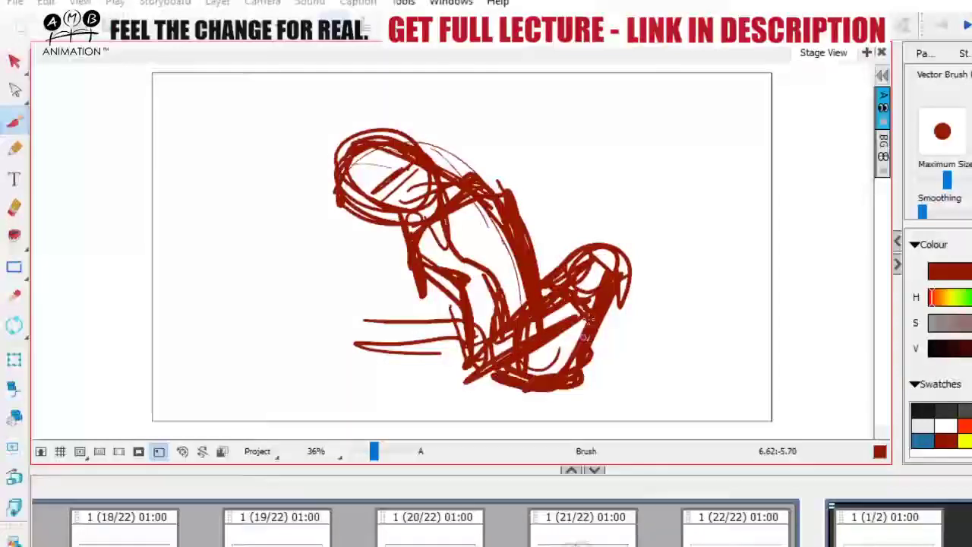
# - Strengthen the raised leg's lower part and add strokes around the shoulder, neck and top of the head
pyautogui.moveTo(606, 257); pyautogui.dragTo(583, 340)
pyautogui.moveTo(564, 371)
pyautogui.mouseDown()
pyautogui.moveTo(500, 387)
pyautogui.moveTo(573, 349)
pyautogui.mouseUp()
pyautogui.moveTo(548, 306); pyautogui.dragTo(565, 354)
pyautogui.moveTo(504, 221); pyautogui.dragTo(460, 215)
pyautogui.moveTo(463, 179)
pyautogui.mouseDown()
pyautogui.moveTo(420, 220)
pyautogui.moveTo(458, 179)
pyautogui.mouseUp()
pyautogui.moveTo(426, 182)
pyautogui.mouseDown()
pyautogui.moveTo(383, 149)
pyautogui.moveTo(355, 147)
pyautogui.mouseUp()
pyautogui.moveTo(358, 144); pyautogui.dragTo(369, 169)
# - Sketch the folded leg lying in front of the body, with its knee, thigh and shin crossing under the hips
pyautogui.moveTo(458, 342)
pyautogui.mouseDown()
pyautogui.moveTo(477, 332)
pyautogui.moveTo(394, 343)
pyautogui.mouseUp()
pyautogui.moveTo(468, 331)
pyautogui.mouseDown()
pyautogui.moveTo(393, 354)
pyautogui.moveTo(410, 349)
pyautogui.mouseUp()
pyautogui.moveTo(418, 322)
pyautogui.mouseDown()
pyautogui.moveTo(342, 337)
pyautogui.moveTo(333, 349)
pyautogui.mouseUp()
pyautogui.moveTo(347, 337)
pyautogui.mouseDown()
pyautogui.moveTo(328, 375)
pyautogui.moveTo(369, 372)
pyautogui.mouseUp()
pyautogui.moveTo(322, 326)
pyautogui.mouseDown()
pyautogui.moveTo(396, 332)
pyautogui.moveTo(441, 353)
pyautogui.mouseUp()
pyautogui.moveTo(337, 328); pyautogui.dragTo(466, 358)
pyautogui.moveTo(344, 320)
pyautogui.mouseDown()
pyautogui.moveTo(308, 328)
pyautogui.moveTo(331, 372)
pyautogui.mouseUp()
pyautogui.moveTo(354, 377)
pyautogui.mouseDown()
pyautogui.moveTo(443, 379)
pyautogui.moveTo(336, 382)
pyautogui.mouseUp()
pyautogui.moveTo(335, 383)
pyautogui.mouseDown()
pyautogui.moveTo(486, 384)
pyautogui.moveTo(380, 351)
pyautogui.moveTo(468, 381)
pyautogui.mouseUp()
pyautogui.moveTo(403, 334)
pyautogui.mouseDown()
pyautogui.moveTo(454, 323)
pyautogui.moveTo(388, 335)
pyautogui.moveTo(338, 375)
pyautogui.mouseUp()
pyautogui.moveTo(338, 340)
pyautogui.mouseDown()
pyautogui.moveTo(494, 399)
pyautogui.moveTo(492, 383)
pyautogui.moveTo(538, 405)
pyautogui.mouseUp()
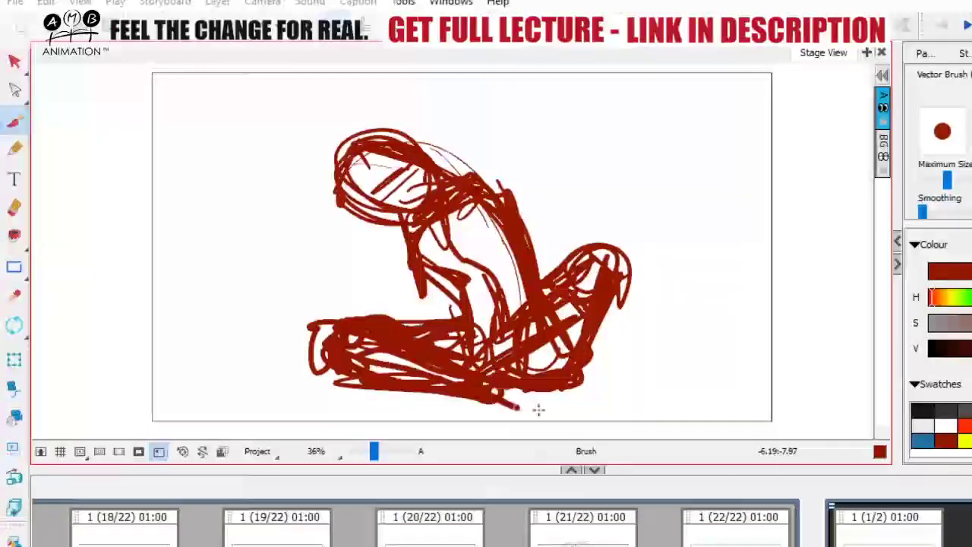
pyautogui.moveTo(495, 364)
pyautogui.mouseDown()
pyautogui.moveTo(553, 292)
pyautogui.moveTo(607, 275)
pyautogui.moveTo(486, 372)
pyautogui.moveTo(416, 400)
pyautogui.moveTo(468, 388)
pyautogui.moveTo(473, 364)
pyautogui.mouseUp()
# - Add the arm propping up the chin, the thick near arm and a heavier outline over the head
pyautogui.press('space')
pyautogui.moveTo(429, 221); pyautogui.dragTo(391, 302)
pyautogui.moveTo(410, 239)
pyautogui.mouseDown()
pyautogui.moveTo(387, 304)
pyautogui.moveTo(393, 226)
pyautogui.moveTo(425, 218)
pyautogui.moveTo(387, 311)
pyautogui.moveTo(429, 281)
pyautogui.moveTo(438, 244)
pyautogui.moveTo(503, 223)
pyautogui.moveTo(516, 319)
pyautogui.moveTo(492, 307)
pyautogui.moveTo(426, 376)
pyautogui.moveTo(505, 322)
pyautogui.moveTo(398, 383)
pyautogui.moveTo(416, 387)
pyautogui.moveTo(435, 369)
pyautogui.mouseUp()
pyautogui.moveTo(483, 187)
pyautogui.mouseDown()
pyautogui.moveTo(525, 205)
pyautogui.moveTo(559, 242)
pyautogui.mouseUp()
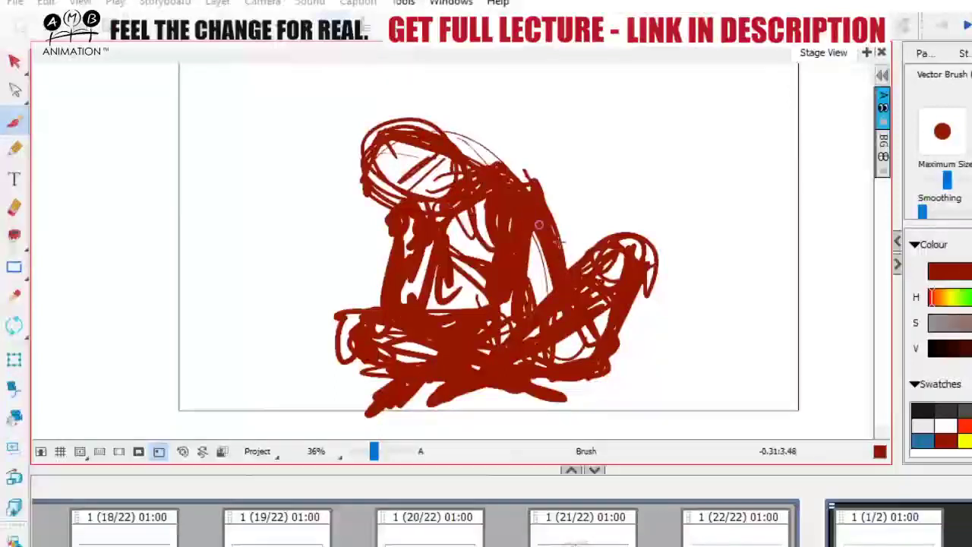
pyautogui.moveTo(482, 182)
pyautogui.mouseDown()
pyautogui.moveTo(450, 144)
pyautogui.moveTo(410, 122)
pyautogui.moveTo(372, 171)
pyautogui.moveTo(393, 110)
pyautogui.moveTo(437, 137)
pyautogui.moveTo(379, 102)
pyautogui.moveTo(358, 160)
pyautogui.moveTo(449, 139)
pyautogui.moveTo(380, 99)
pyautogui.moveTo(353, 133)
pyautogui.mouseUp()
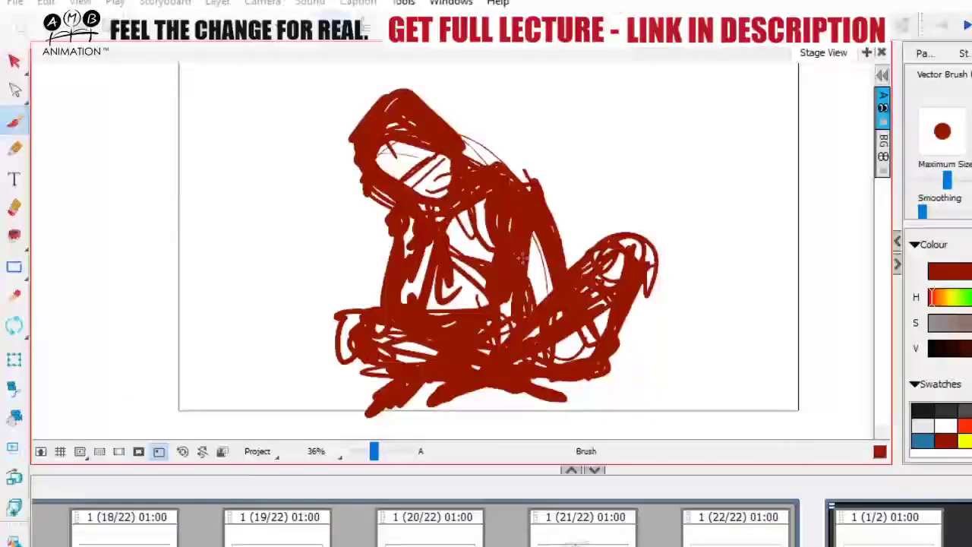
# - Fill the whole seated figure into a dark red silhouette, hatching long hair hanging in front of it
pyautogui.moveTo(408, 128)
pyautogui.mouseDown()
pyautogui.moveTo(395, 168)
pyautogui.moveTo(460, 199)
pyautogui.mouseUp()
pyautogui.moveTo(394, 194)
pyautogui.mouseDown()
pyautogui.moveTo(398, 215)
pyautogui.moveTo(419, 189)
pyautogui.moveTo(388, 211)
pyautogui.moveTo(386, 281)
pyautogui.mouseUp()
pyautogui.moveTo(392, 233)
pyautogui.mouseDown()
pyautogui.moveTo(409, 298)
pyautogui.moveTo(388, 316)
pyautogui.moveTo(402, 308)
pyautogui.moveTo(427, 251)
pyautogui.mouseUp()
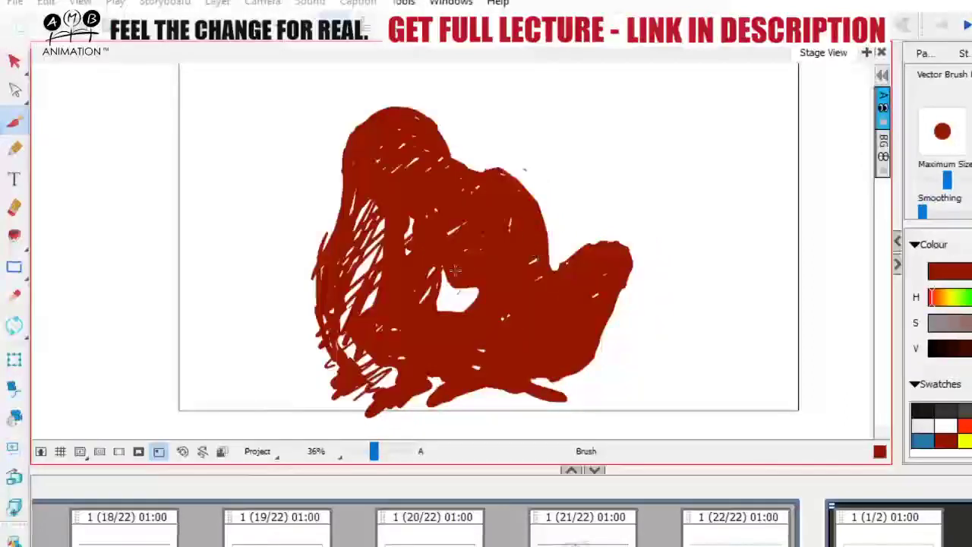
pyautogui.moveTo(455, 269); pyautogui.dragTo(446, 316)
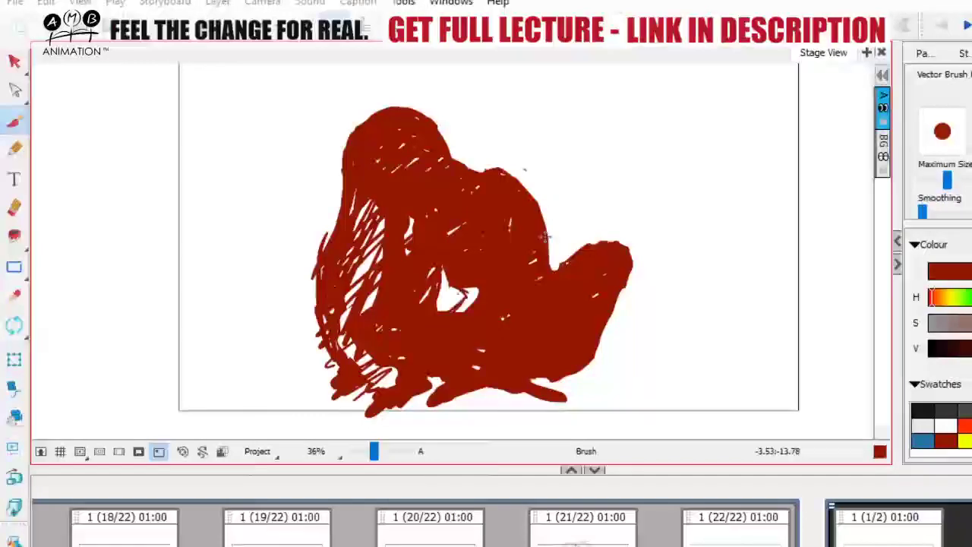
pyautogui.moveTo(547, 242); pyautogui.dragTo(554, 276)
pyautogui.moveTo(342, 215); pyautogui.dragTo(363, 169)
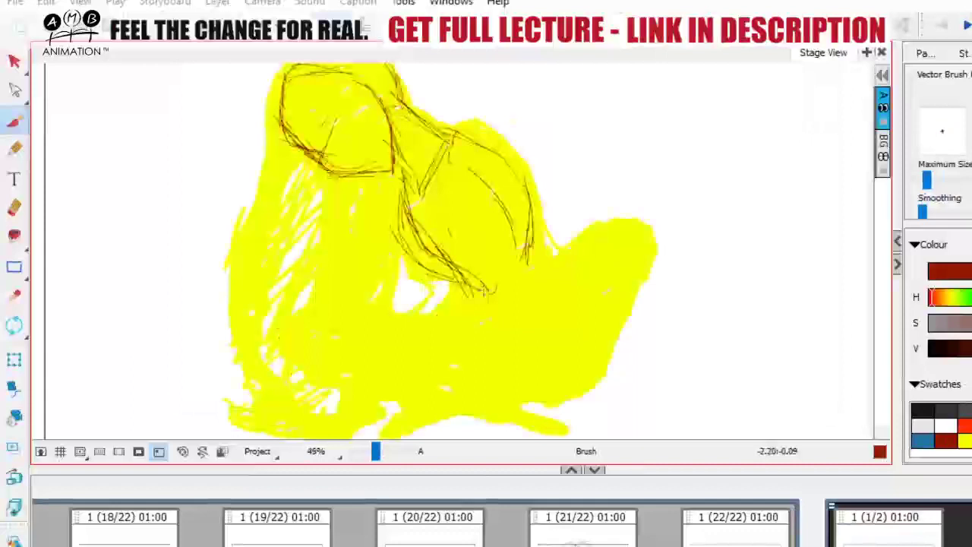
# - Draw thin waist and lower-belly contours from the torso down over the yellow silhouette
pyautogui.press('space')
pyautogui.moveTo(486, 267); pyautogui.dragTo(485, 303)
pyautogui.moveTo(477, 280)
pyautogui.mouseDown()
pyautogui.moveTo(452, 345)
pyautogui.moveTo(477, 355)
pyautogui.moveTo(472, 339)
pyautogui.mouseUp()
pyautogui.press('space')
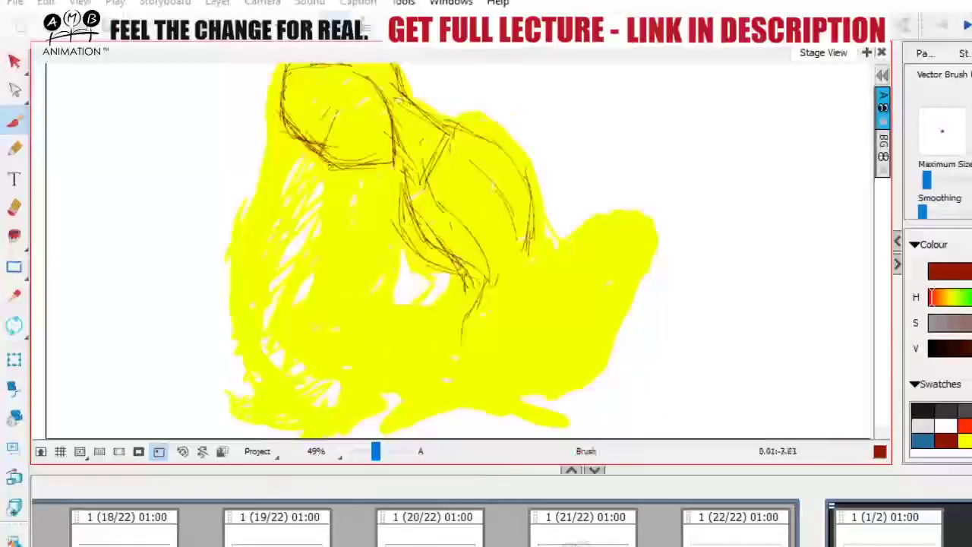
pyautogui.moveTo(447, 258)
pyautogui.mouseDown()
pyautogui.moveTo(463, 285)
pyautogui.moveTo(453, 357)
pyautogui.mouseUp()
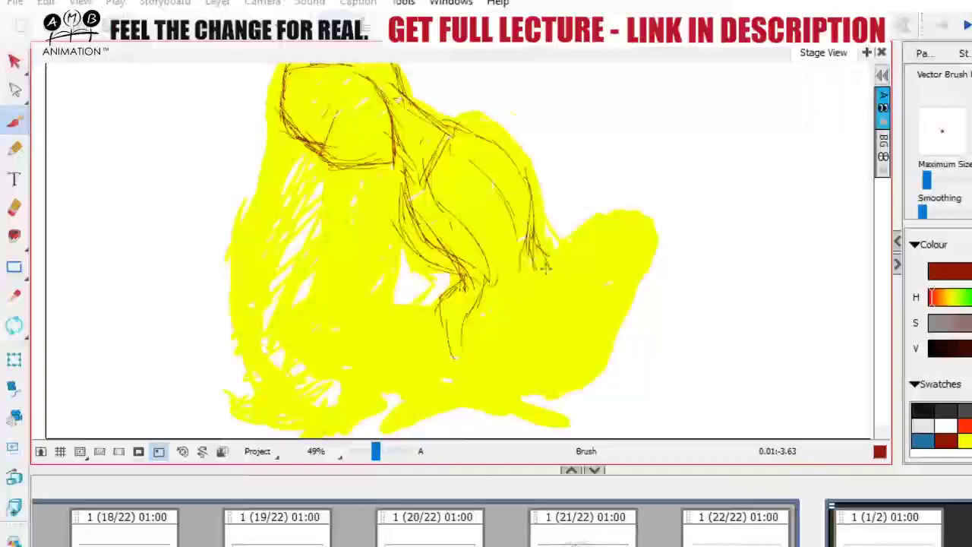
# - Sketch the rounded rear hip and the front pelvis contour tapering towards the crotch
pyautogui.moveTo(506, 293); pyautogui.dragTo(511, 335)
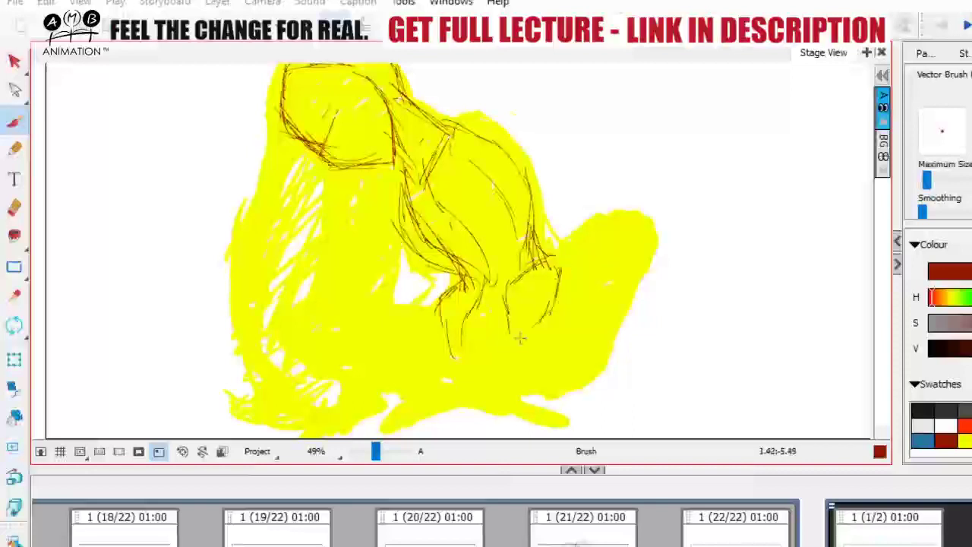
pyautogui.moveTo(545, 313); pyautogui.dragTo(499, 353)
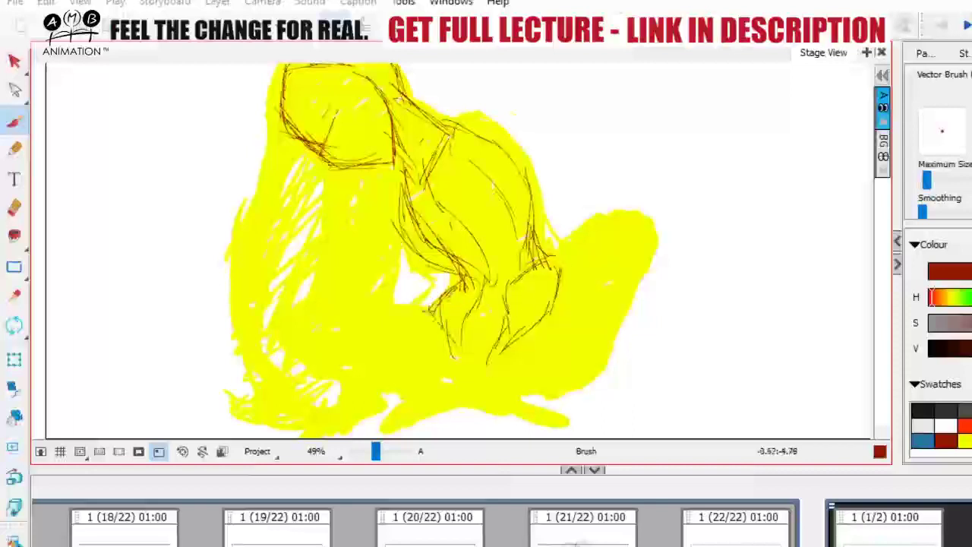
pyautogui.moveTo(460, 321); pyautogui.dragTo(448, 358)
pyautogui.moveTo(449, 304)
pyautogui.mouseDown()
pyautogui.moveTo(452, 326)
pyautogui.moveTo(488, 370)
pyautogui.moveTo(452, 342)
pyautogui.moveTo(430, 352)
pyautogui.mouseUp()
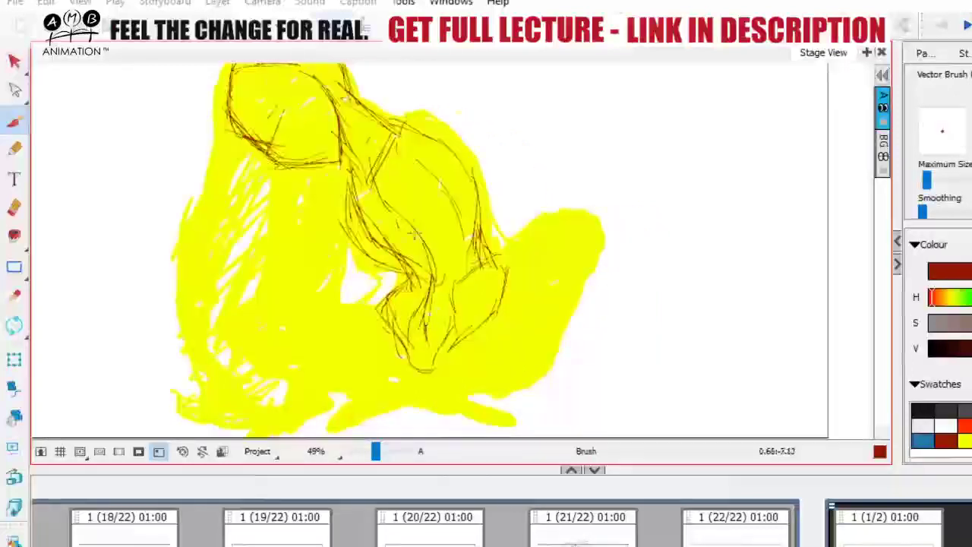
# - Reinforce the belly line and the inner and outer contours of the front pelvis
pyautogui.moveTo(414, 235); pyautogui.dragTo(431, 284)
pyautogui.moveTo(379, 309); pyautogui.dragTo(396, 332)
pyautogui.moveTo(409, 276)
pyautogui.mouseDown()
pyautogui.moveTo(397, 305)
pyautogui.moveTo(405, 335)
pyautogui.mouseUp()
pyautogui.moveTo(429, 361); pyautogui.dragTo(405, 341)
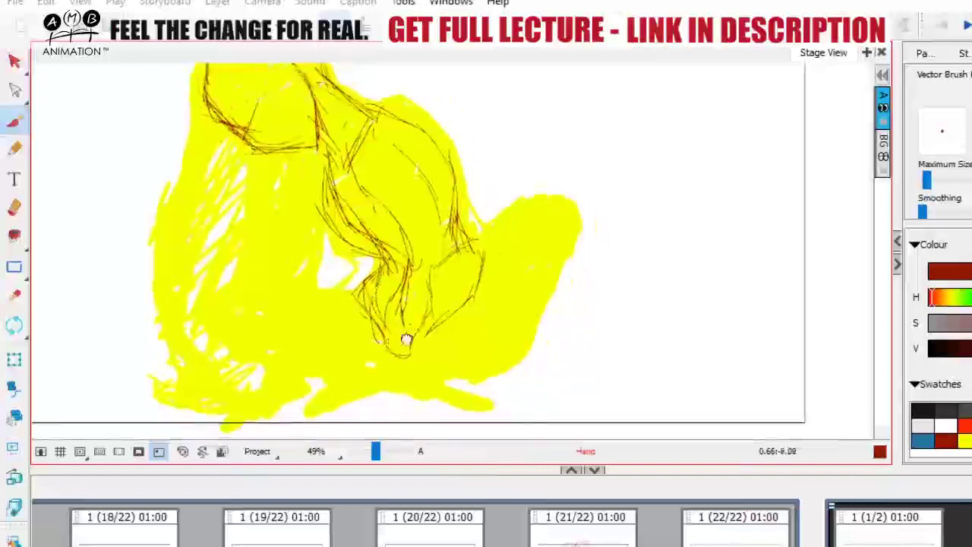
pyautogui.moveTo(397, 215)
pyautogui.mouseDown()
pyautogui.moveTo(427, 265)
pyautogui.moveTo(418, 230)
pyautogui.mouseUp()
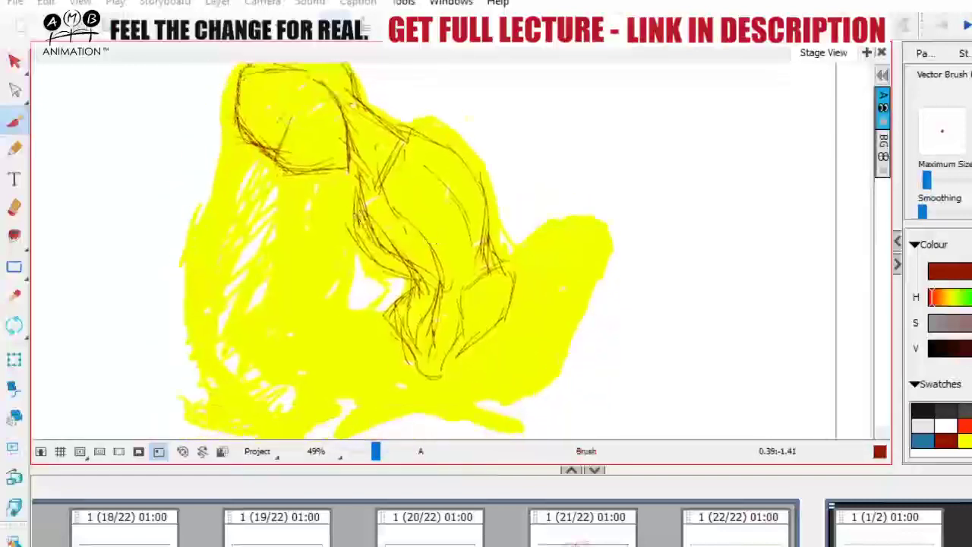
# - Refine the torso's chest, neck and back contours down to the top of the rear hip
pyautogui.moveTo(357, 200)
pyautogui.mouseDown()
pyautogui.moveTo(385, 256)
pyautogui.moveTo(440, 280)
pyautogui.mouseUp()
pyautogui.moveTo(375, 217)
pyautogui.mouseDown()
pyautogui.moveTo(360, 231)
pyautogui.moveTo(431, 155)
pyautogui.mouseUp()
pyautogui.moveTo(369, 169); pyautogui.dragTo(382, 228)
pyautogui.moveTo(486, 220)
pyautogui.mouseDown()
pyautogui.moveTo(470, 202)
pyautogui.moveTo(477, 157)
pyautogui.mouseUp()
pyautogui.moveTo(465, 226); pyautogui.dragTo(491, 238)
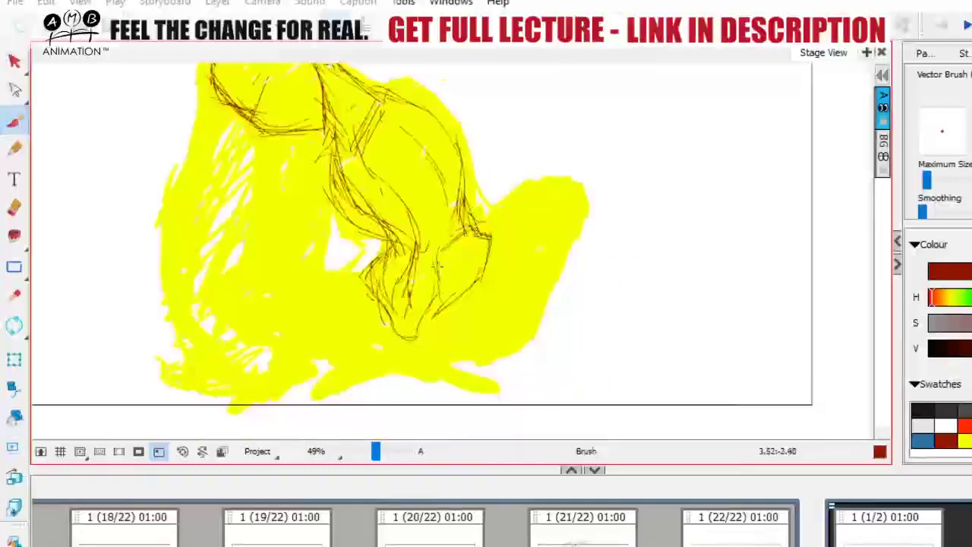
# - Add buttock curves and a small oval beneath the rear hip and strengthen the pelvis's front edge
pyautogui.moveTo(439, 264); pyautogui.dragTo(441, 297)
pyautogui.moveTo(492, 220)
pyautogui.mouseDown()
pyautogui.moveTo(478, 321)
pyautogui.moveTo(488, 310)
pyautogui.moveTo(435, 341)
pyautogui.mouseUp()
pyautogui.press('space')
pyautogui.moveTo(475, 308); pyautogui.dragTo(488, 320)
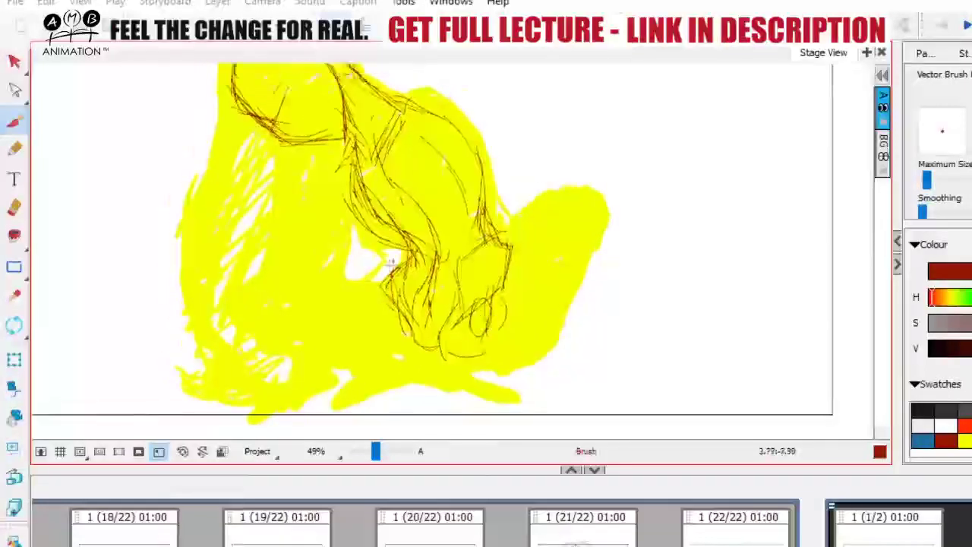
pyautogui.moveTo(407, 261)
pyautogui.mouseDown()
pyautogui.moveTo(382, 281)
pyautogui.moveTo(435, 363)
pyautogui.mouseUp()
# - Start the front thigh with short curved lines extending forward from the pelvis
pyautogui.press('space')
pyautogui.moveTo(478, 326)
pyautogui.mouseDown()
pyautogui.moveTo(475, 334)
pyautogui.moveTo(527, 347)
pyautogui.mouseUp()
pyautogui.moveTo(471, 266); pyautogui.dragTo(501, 224)
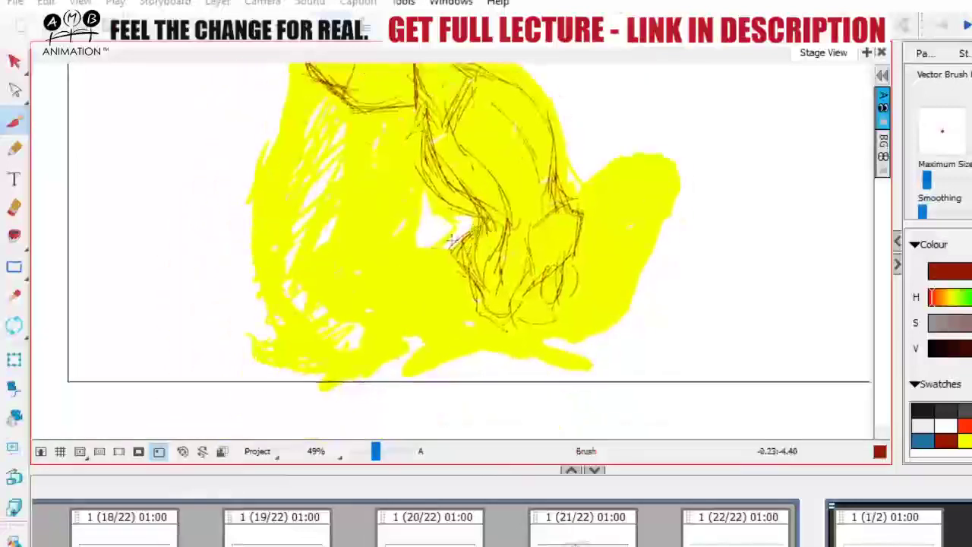
pyautogui.moveTo(498, 270); pyautogui.dragTo(424, 300)
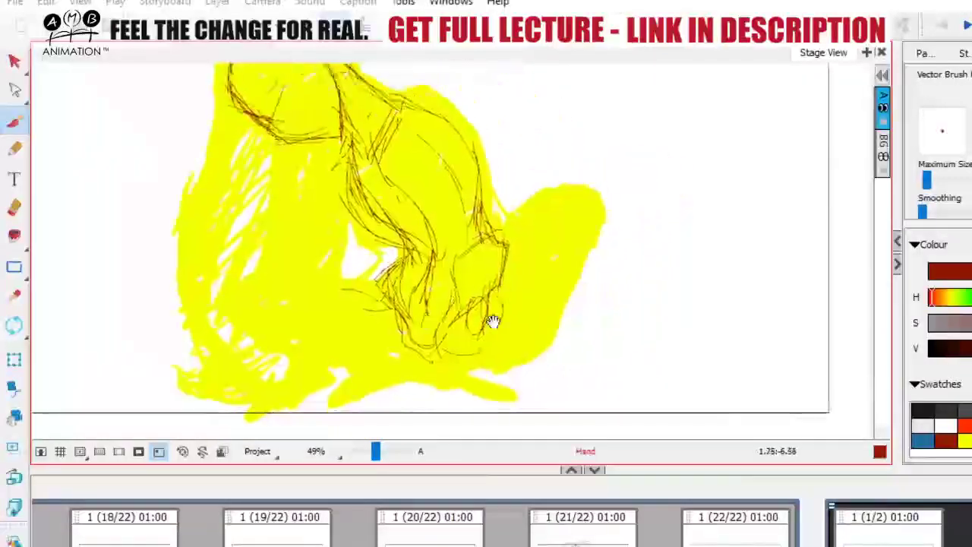
pyautogui.moveTo(494, 322)
pyautogui.mouseDown()
pyautogui.moveTo(499, 345)
pyautogui.moveTo(490, 259)
pyautogui.moveTo(503, 255)
pyautogui.moveTo(512, 263)
pyautogui.moveTo(505, 309)
pyautogui.mouseUp()
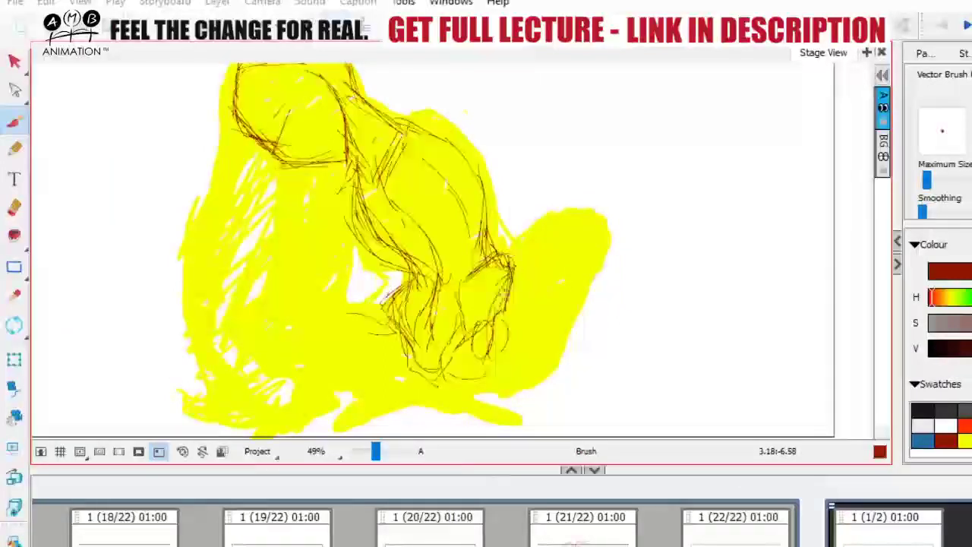
# - Darken the rear hip outline and refine the overlapping shapes where the hips meet at the crotch
pyautogui.moveTo(508, 268)
pyautogui.mouseDown()
pyautogui.moveTo(490, 333)
pyautogui.moveTo(464, 343)
pyautogui.moveTo(476, 325)
pyautogui.moveTo(445, 384)
pyautogui.mouseUp()
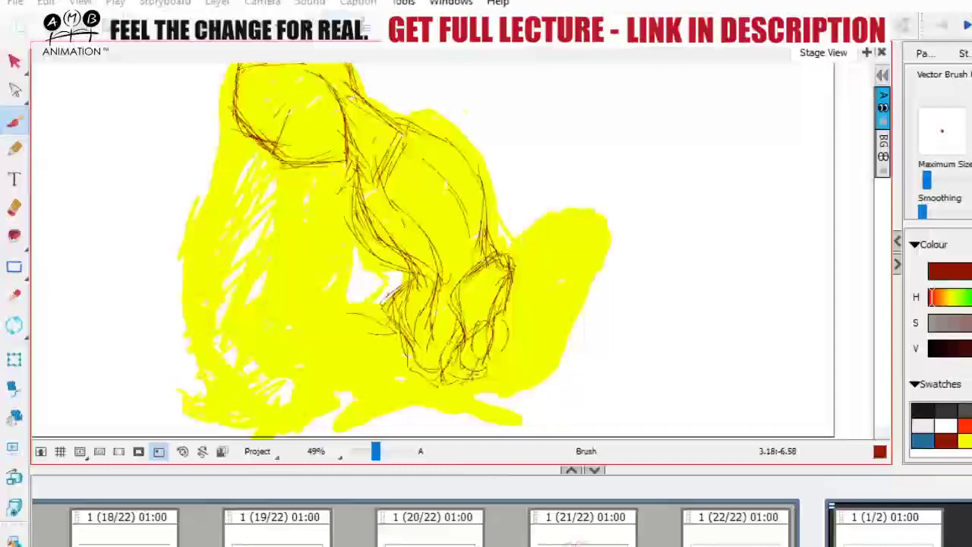
pyautogui.moveTo(491, 324)
pyautogui.mouseDown()
pyautogui.moveTo(482, 375)
pyautogui.moveTo(492, 297)
pyautogui.mouseUp()
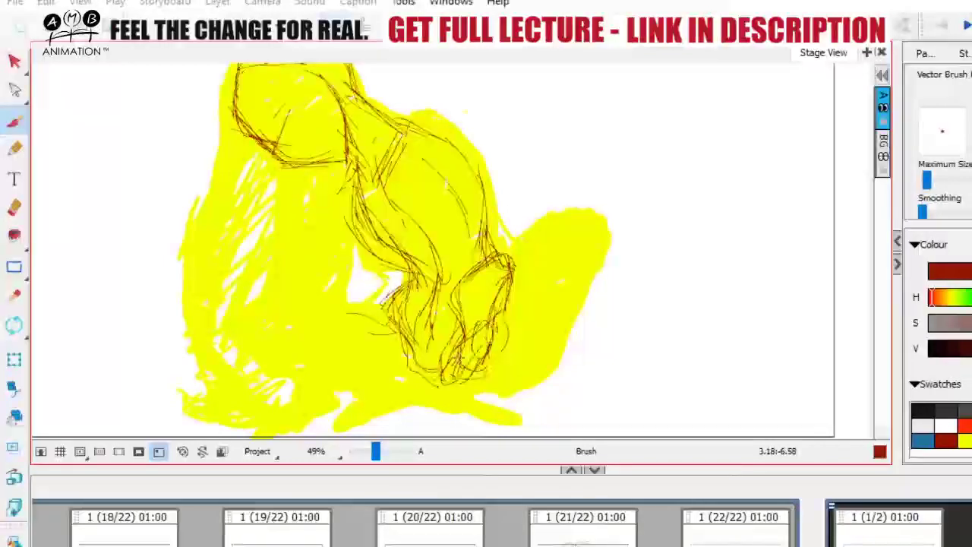
pyautogui.moveTo(416, 341)
pyautogui.mouseDown()
pyautogui.moveTo(431, 372)
pyautogui.moveTo(448, 368)
pyautogui.mouseUp()
pyautogui.moveTo(434, 311); pyautogui.dragTo(454, 393)
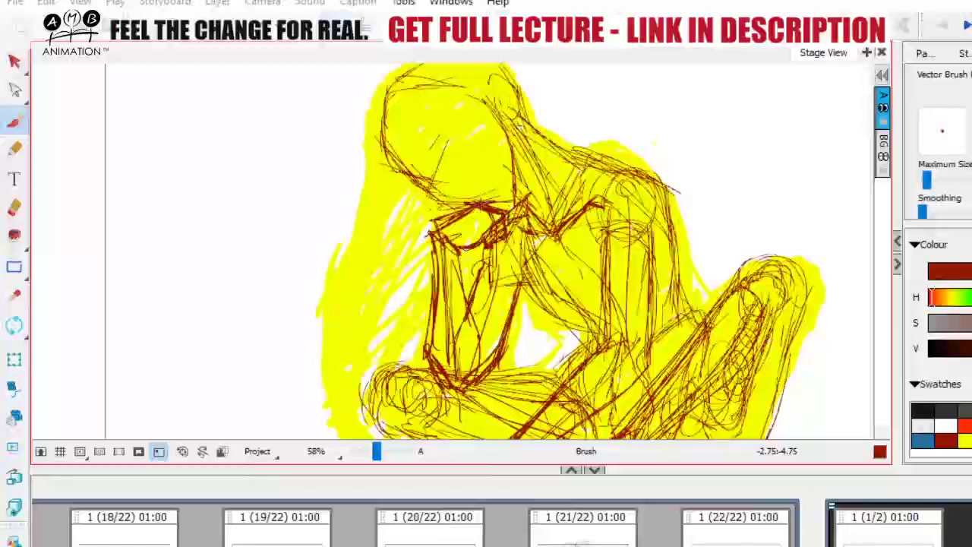
# - Sketch the facial features and long hair strands falling in front of the figure and curling onto the ground
pyautogui.moveTo(579, 288); pyautogui.dragTo(579, 256)
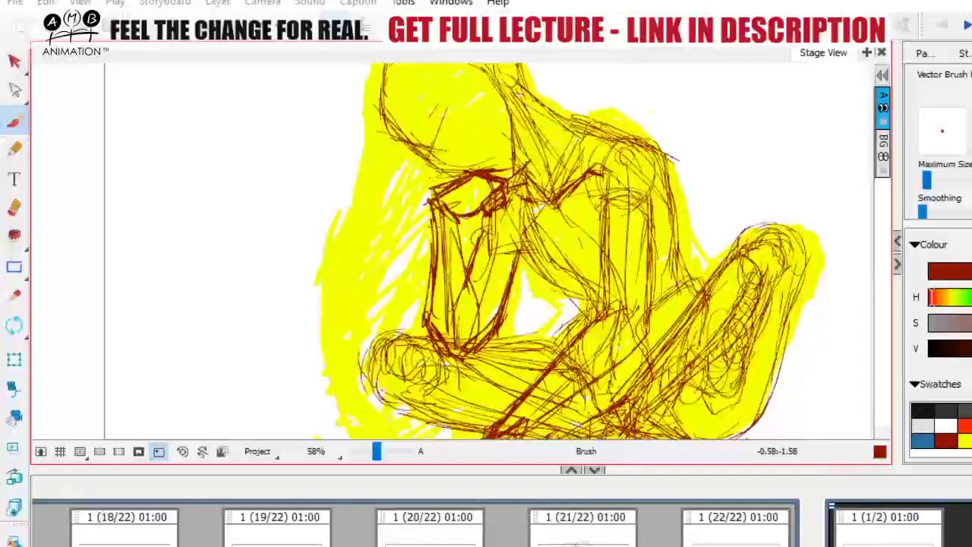
pyautogui.moveTo(467, 388); pyautogui.dragTo(456, 373)
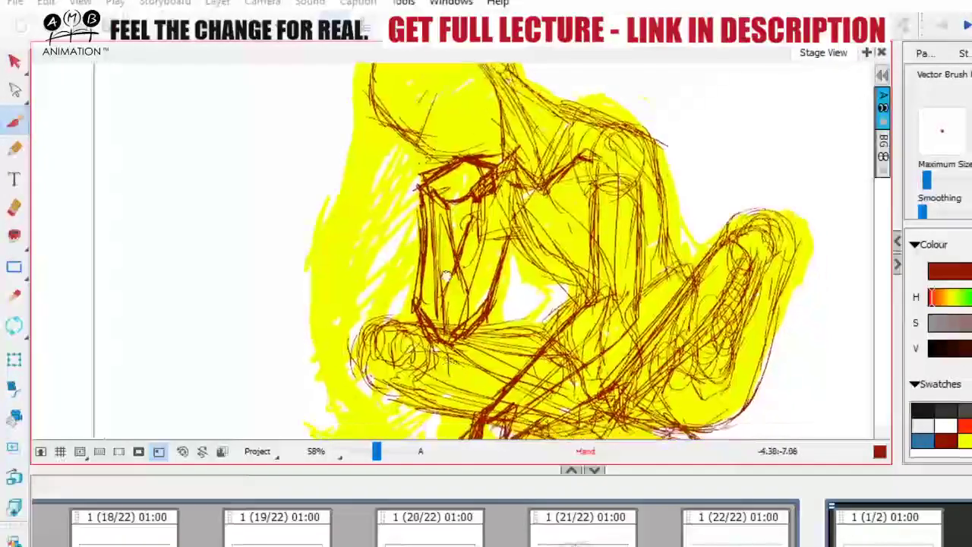
pyautogui.moveTo(479, 332)
pyautogui.mouseDown()
pyautogui.moveTo(447, 304)
pyautogui.moveTo(446, 329)
pyautogui.mouseUp()
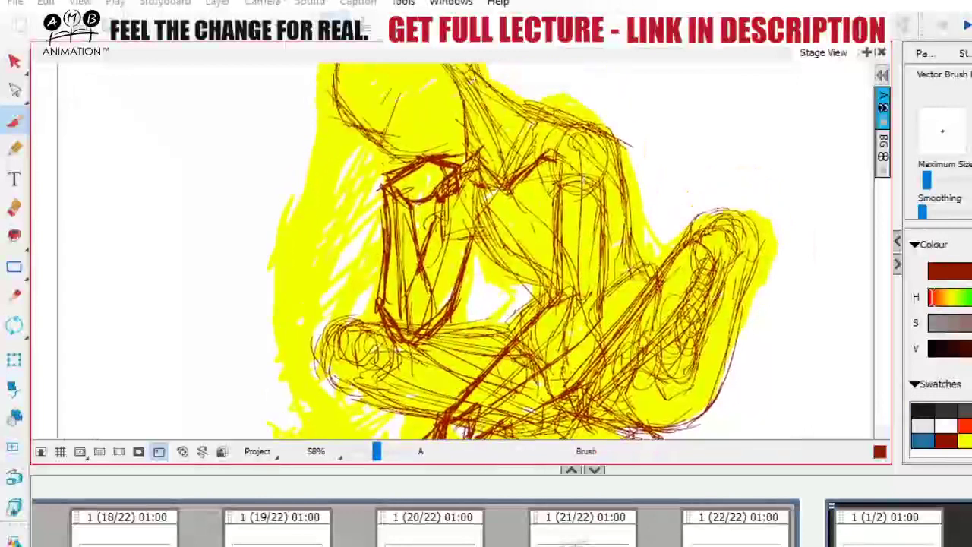
pyautogui.moveTo(380, 452); pyautogui.dragTo(380, 451)
pyautogui.moveTo(622, 320); pyautogui.dragTo(594, 341)
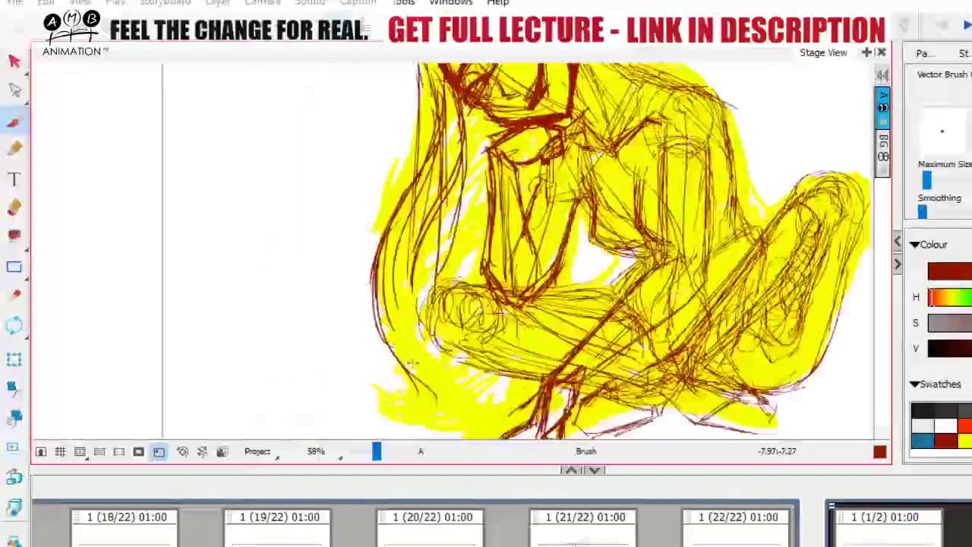
pyautogui.moveTo(394, 342)
pyautogui.mouseDown()
pyautogui.moveTo(435, 400)
pyautogui.moveTo(391, 379)
pyautogui.moveTo(349, 398)
pyautogui.moveTo(486, 419)
pyautogui.moveTo(499, 361)
pyautogui.moveTo(386, 330)
pyautogui.moveTo(349, 338)
pyautogui.moveTo(309, 328)
pyautogui.mouseUp()
pyautogui.scroll(2, 492, 251)
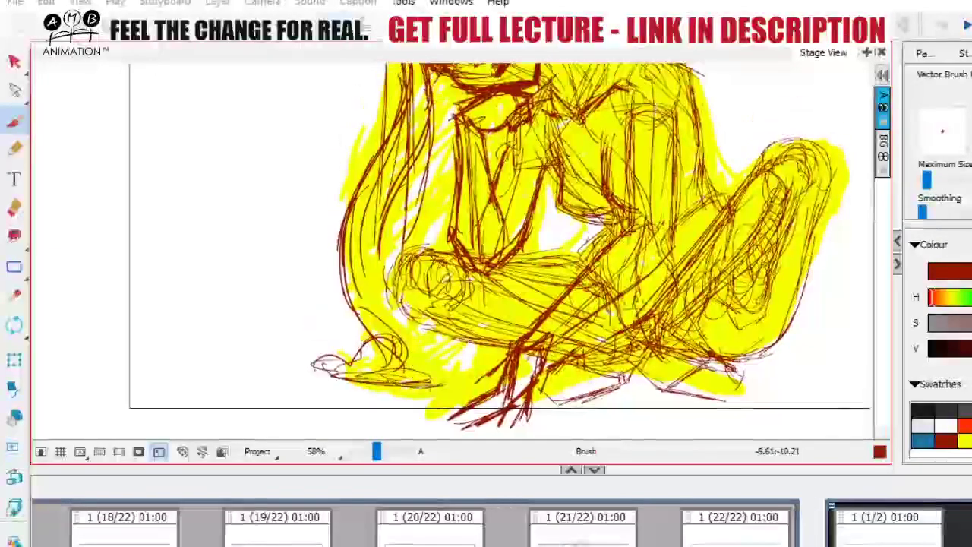
pyautogui.scroll(4, 493, 251)
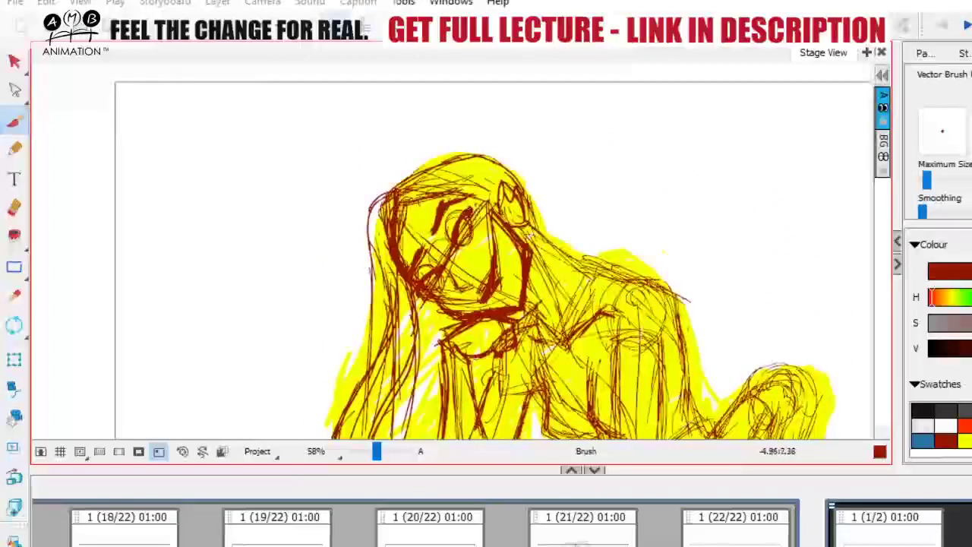
# - Sketch hair strands sweeping from the forehead over the ear and down behind the neck toward the shoulder
pyautogui.moveTo(503, 228); pyautogui.dragTo(468, 220)
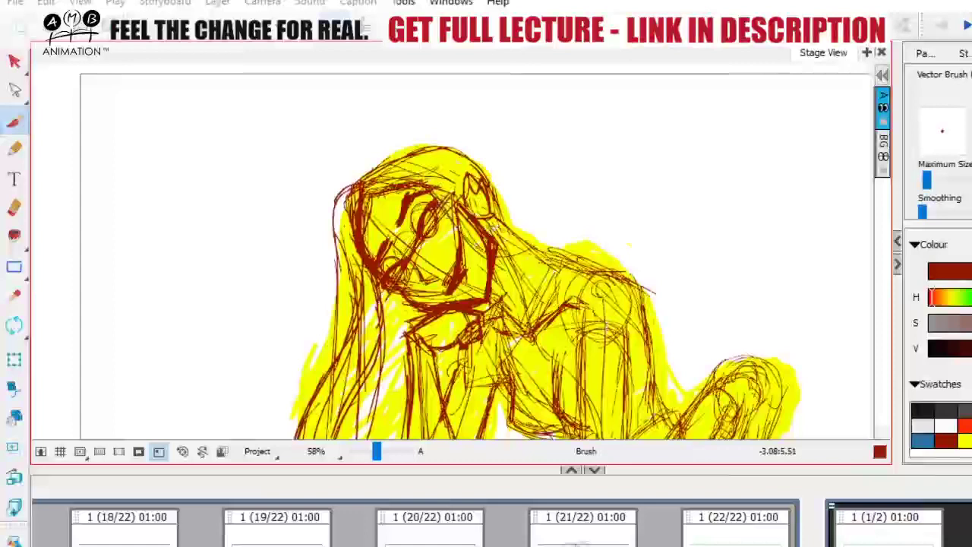
pyautogui.moveTo(496, 261)
pyautogui.mouseDown()
pyautogui.moveTo(534, 241)
pyautogui.moveTo(568, 251)
pyautogui.mouseUp()
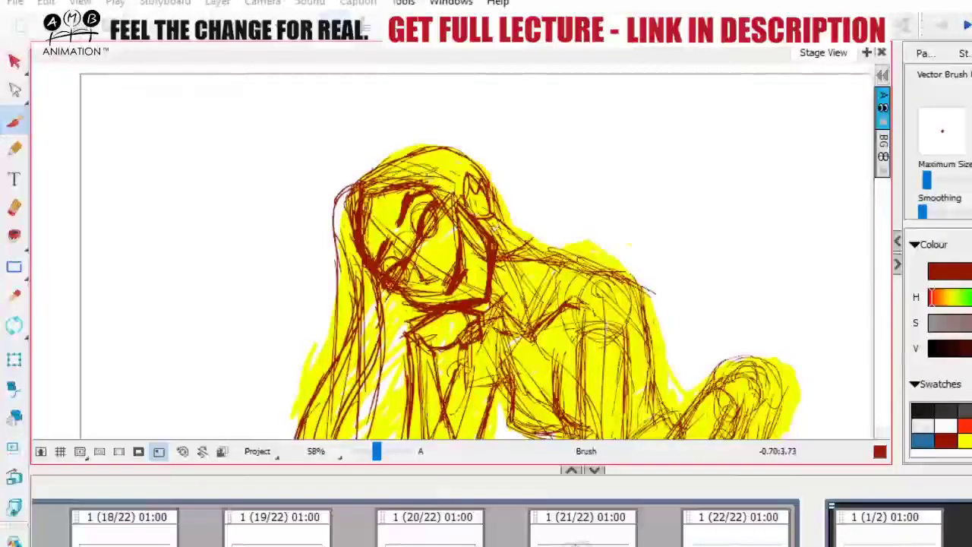
pyautogui.moveTo(368, 181)
pyautogui.mouseDown()
pyautogui.moveTo(391, 158)
pyautogui.moveTo(460, 178)
pyautogui.moveTo(494, 224)
pyautogui.moveTo(530, 233)
pyautogui.moveTo(479, 212)
pyautogui.mouseUp()
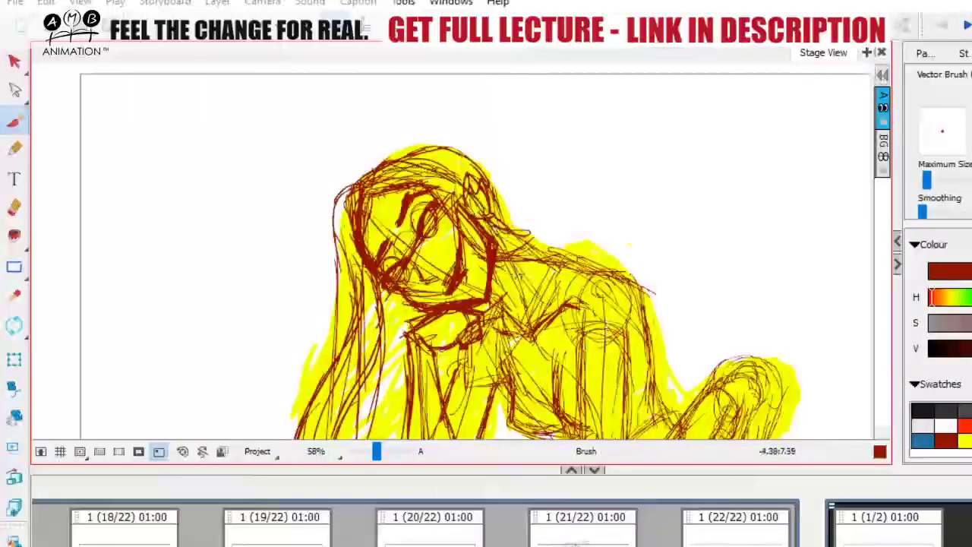
pyautogui.moveTo(496, 268); pyautogui.dragTo(539, 278)
pyautogui.moveTo(499, 261); pyautogui.dragTo(545, 270)
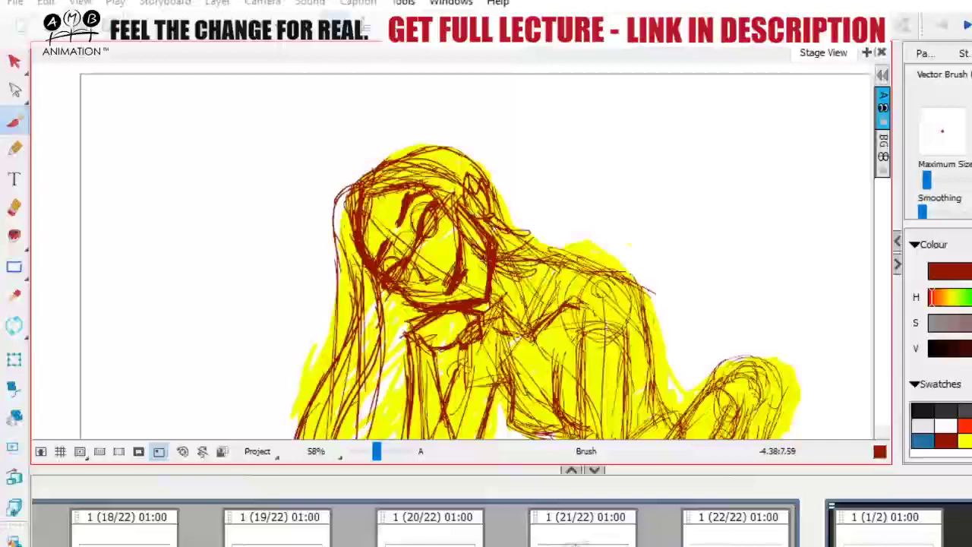
pyautogui.moveTo(512, 343); pyautogui.dragTo(543, 257)
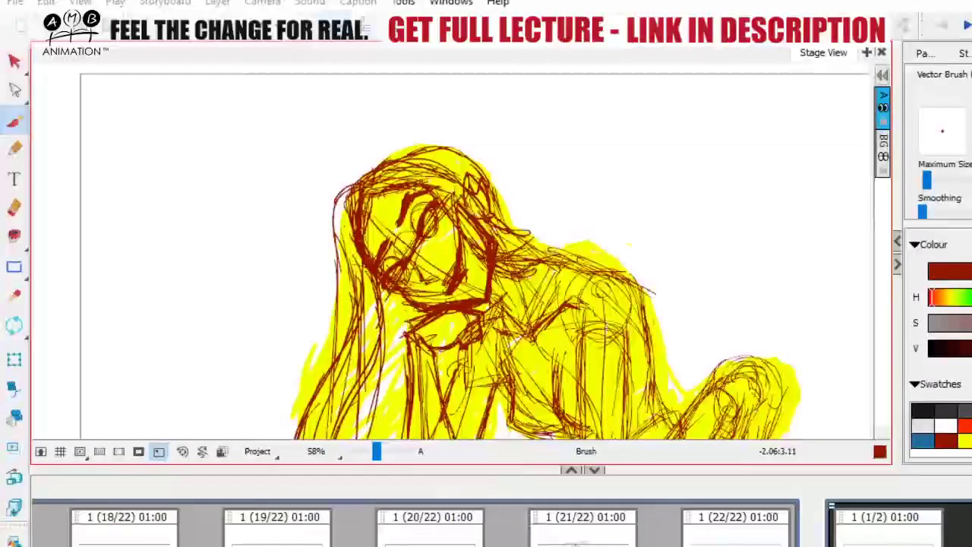
# - Add a loose lock of hair curving over the back shoulder and reinforce the outer contour of the crown
pyautogui.moveTo(499, 224)
pyautogui.mouseDown()
pyautogui.moveTo(521, 216)
pyautogui.moveTo(587, 256)
pyautogui.moveTo(544, 215)
pyautogui.moveTo(497, 220)
pyautogui.moveTo(588, 270)
pyautogui.mouseUp()
pyautogui.moveTo(476, 161)
pyautogui.mouseDown()
pyautogui.moveTo(527, 215)
pyautogui.moveTo(425, 146)
pyautogui.moveTo(371, 173)
pyautogui.mouseUp()
pyautogui.moveTo(438, 143); pyautogui.dragTo(369, 172)
pyautogui.moveTo(536, 220); pyautogui.dragTo(409, 154)
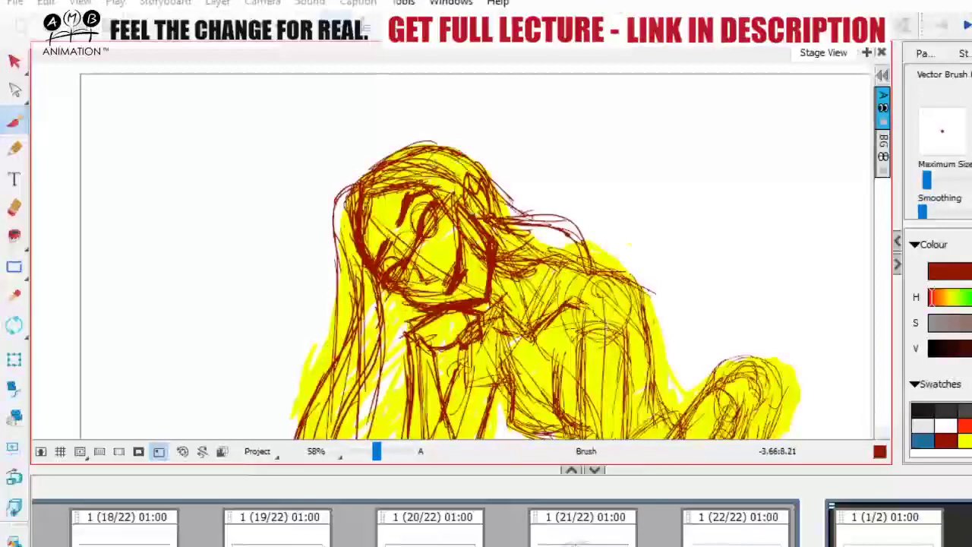
pyautogui.moveTo(514, 206); pyautogui.dragTo(381, 161)
# - Select the yellow silhouette strokes by colour and delete them, leaving only the red line sketch
pyautogui.scroll(-4, 445, 136)
pyautogui.click(15, 62)
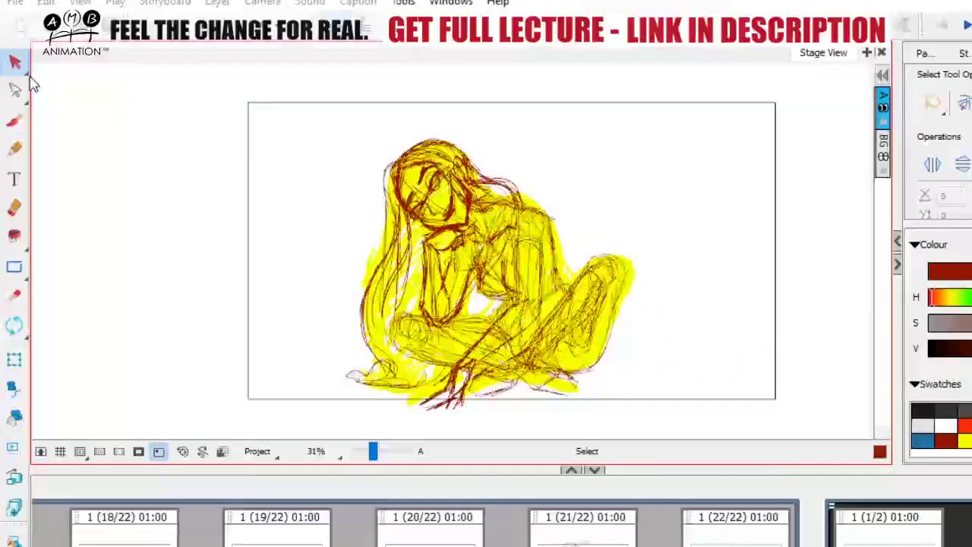
pyautogui.click(29, 76)
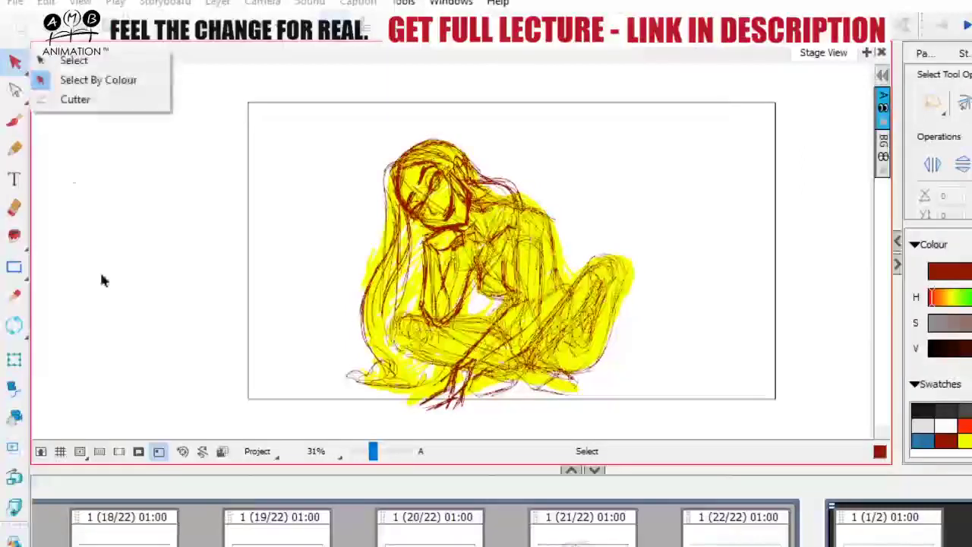
pyautogui.click(592, 349)
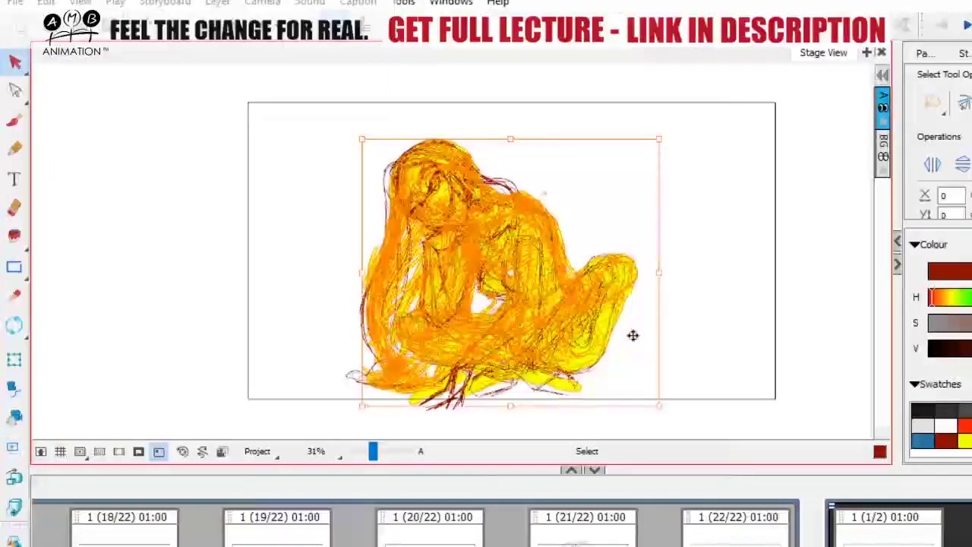
pyautogui.click(631, 338)
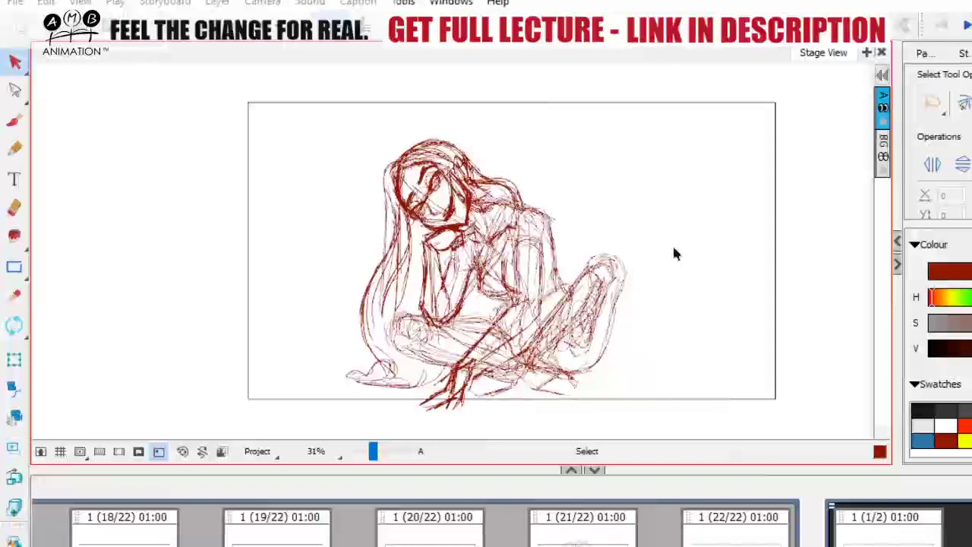
# - Darken the back contour and the outlines of the supporting arm with the brush
pyautogui.press('space')
pyautogui.moveTo(694, 283); pyautogui.dragTo(611, 269)
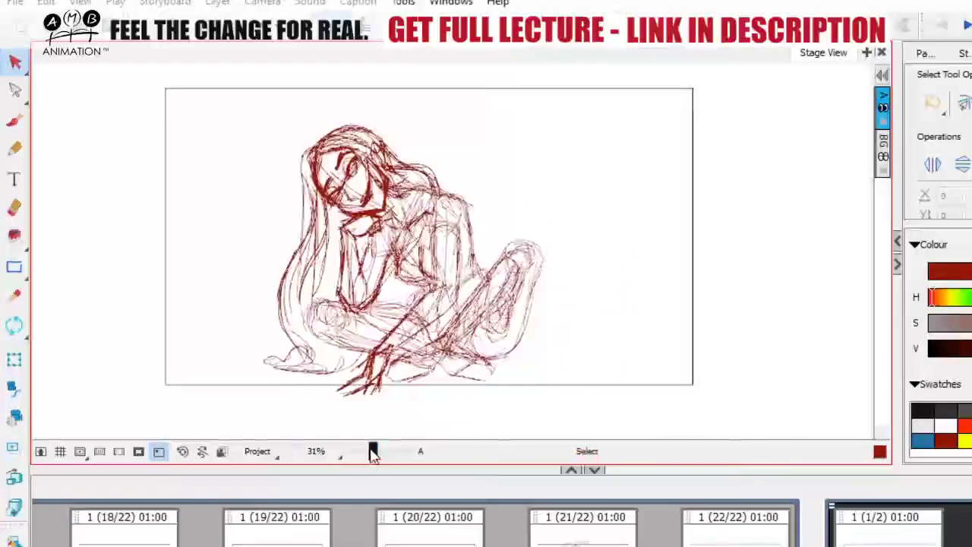
pyautogui.moveTo(372, 451); pyautogui.dragTo(377, 453)
pyautogui.press('space')
pyautogui.moveTo(495, 271); pyautogui.dragTo(625, 256)
pyautogui.click(15, 120)
pyautogui.press('space')
pyautogui.moveTo(455, 297); pyautogui.dragTo(473, 357)
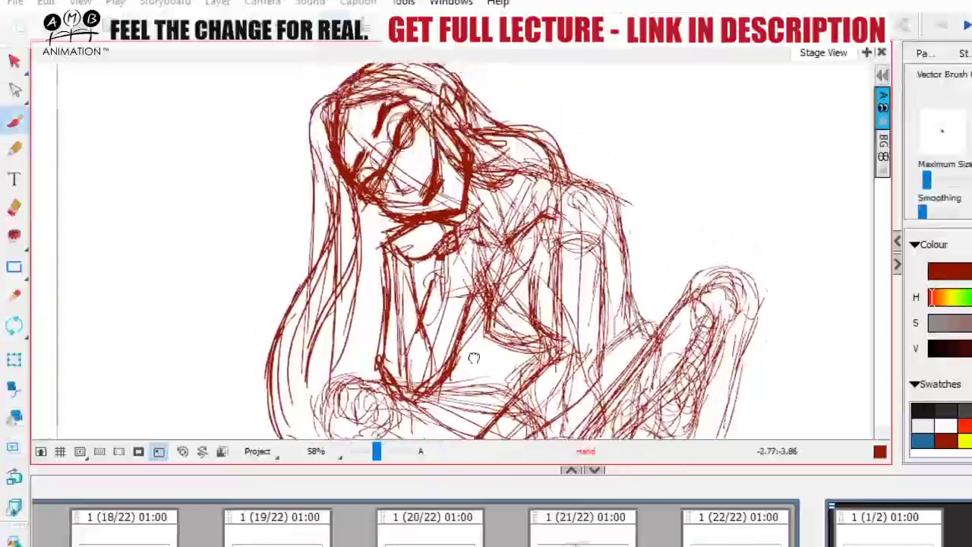
pyautogui.moveTo(474, 358); pyautogui.dragTo(483, 363)
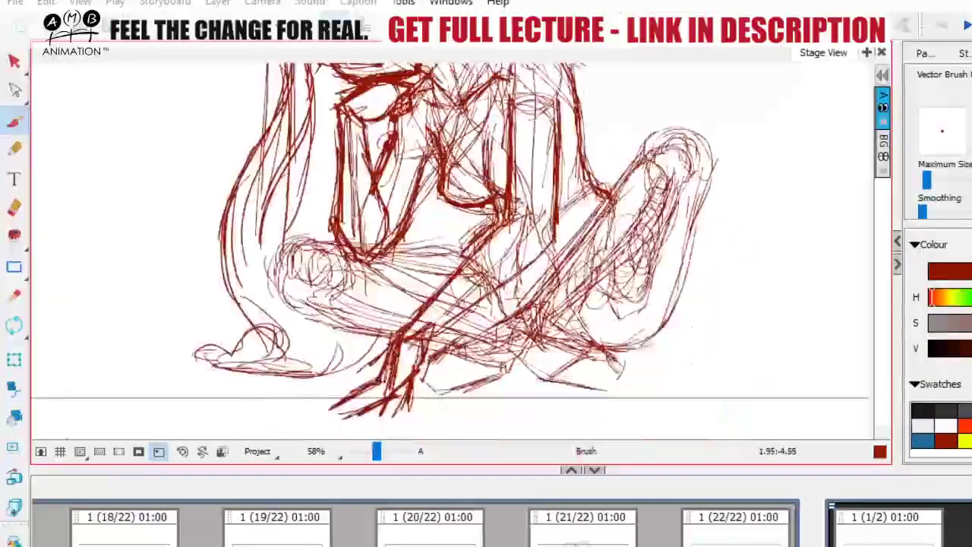
pyautogui.moveTo(461, 302)
pyautogui.mouseDown()
pyautogui.moveTo(427, 339)
pyautogui.moveTo(433, 343)
pyautogui.mouseUp()
# - Strengthen the contour of the leg folded on the ground, along the top of the thigh, around the knee and underneath
pyautogui.press('space')
pyautogui.moveTo(547, 232)
pyautogui.mouseDown()
pyautogui.moveTo(468, 351)
pyautogui.moveTo(549, 366)
pyautogui.mouseUp()
pyautogui.moveTo(378, 455); pyautogui.dragTo(374, 458)
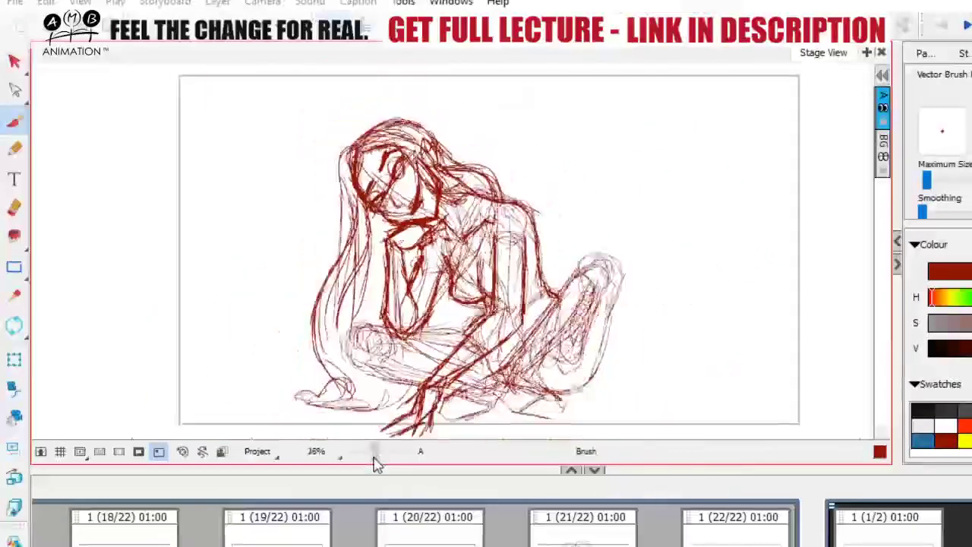
pyautogui.press('space')
pyautogui.moveTo(447, 351); pyautogui.dragTo(436, 302)
pyautogui.moveTo(374, 454); pyautogui.dragTo(375, 453)
pyautogui.press('space')
pyautogui.moveTo(389, 410); pyautogui.dragTo(501, 389)
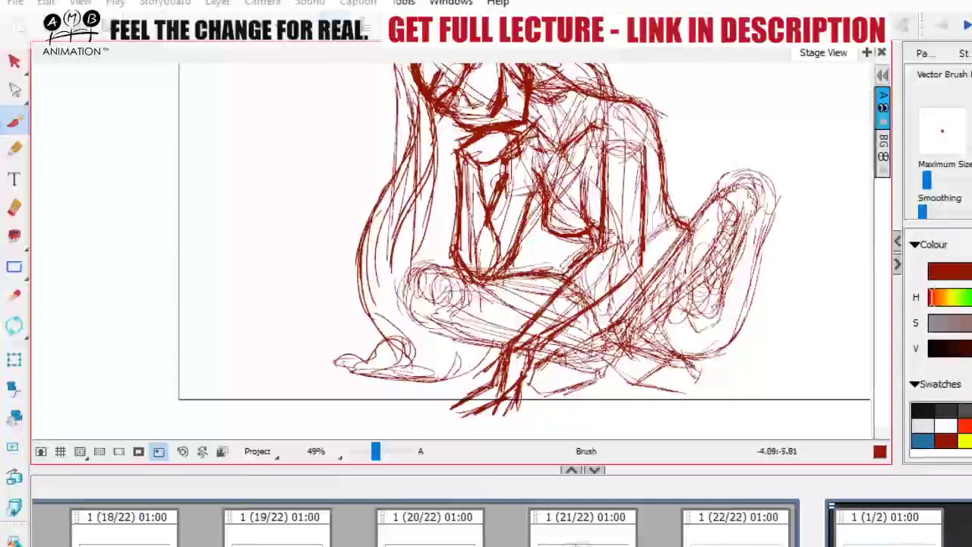
pyautogui.moveTo(469, 269)
pyautogui.mouseDown()
pyautogui.moveTo(407, 283)
pyautogui.moveTo(416, 325)
pyautogui.moveTo(481, 348)
pyautogui.mouseUp()
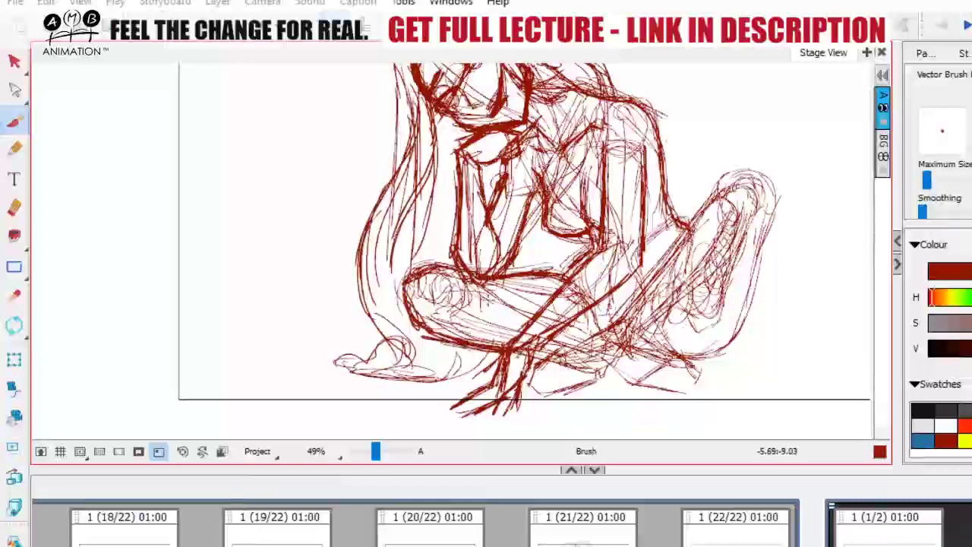
# - Darken the raised leg's upper thigh line and round off the top of its knee
pyautogui.moveTo(449, 271)
pyautogui.mouseDown()
pyautogui.moveTo(579, 326)
pyautogui.moveTo(505, 359)
pyautogui.moveTo(573, 249)
pyautogui.moveTo(613, 212)
pyautogui.mouseUp()
pyautogui.press('space')
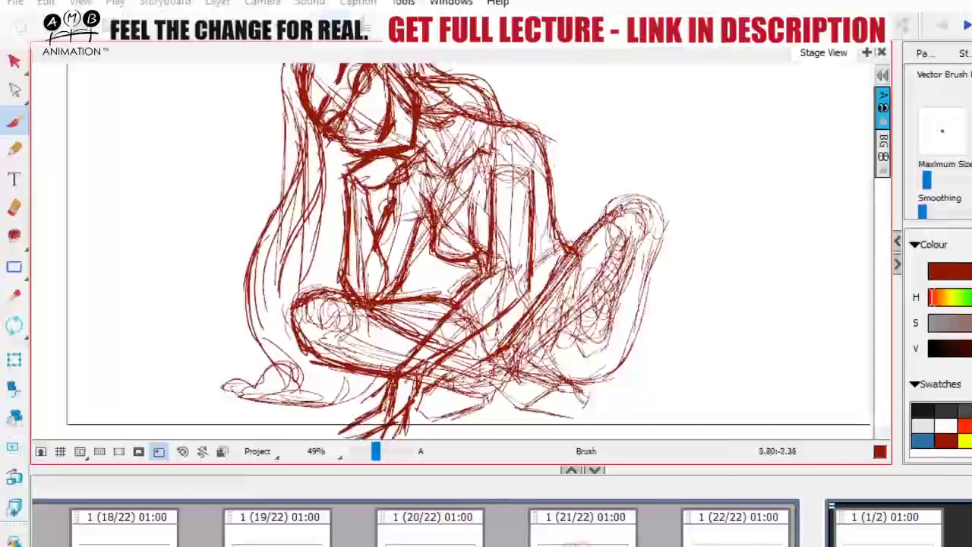
pyautogui.moveTo(520, 319); pyautogui.dragTo(613, 199)
pyautogui.moveTo(534, 267)
pyautogui.mouseDown()
pyautogui.moveTo(574, 233)
pyautogui.moveTo(559, 249)
pyautogui.mouseUp()
pyautogui.press('space')
pyautogui.moveTo(574, 278); pyautogui.dragTo(551, 304)
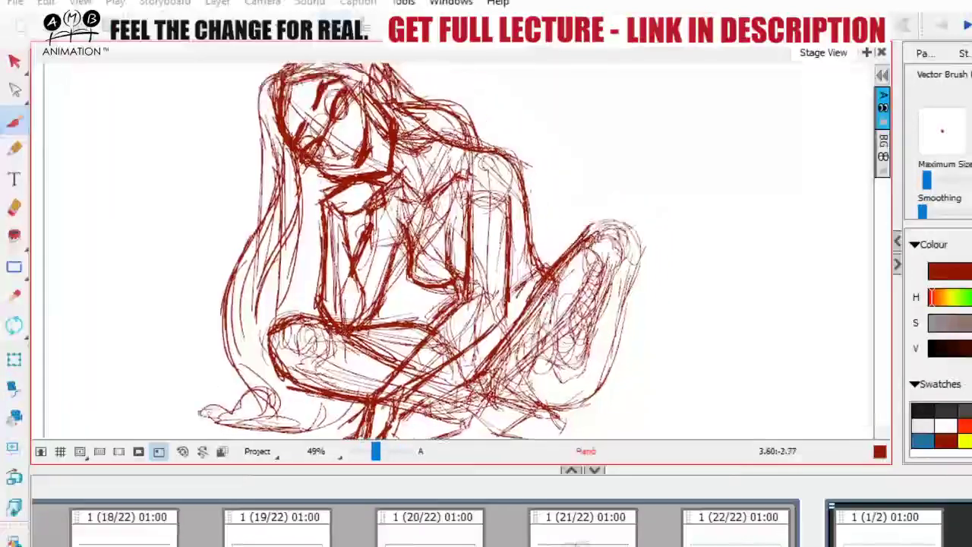
pyautogui.moveTo(571, 251)
pyautogui.mouseDown()
pyautogui.moveTo(604, 216)
pyautogui.moveTo(624, 222)
pyautogui.moveTo(634, 267)
pyautogui.mouseUp()
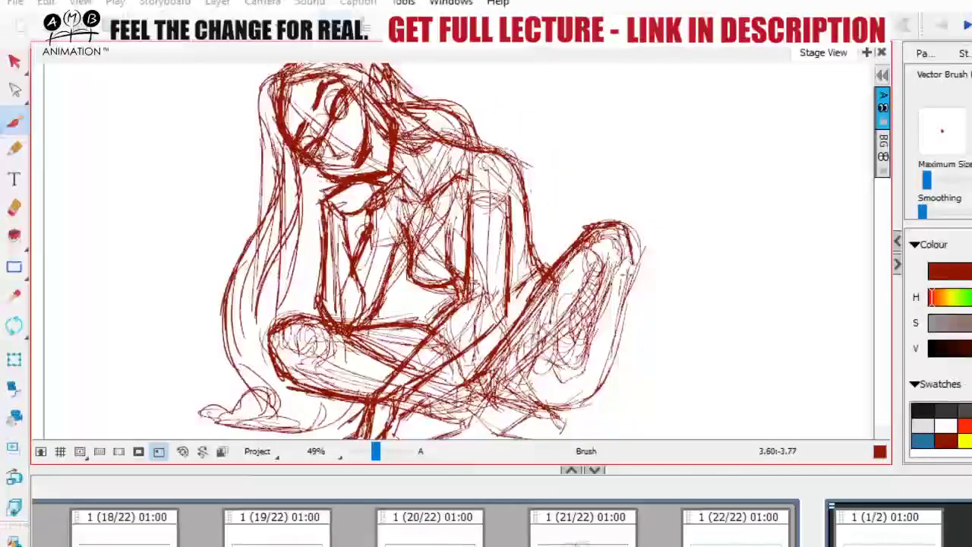
# - Strengthen the raised leg's outer edge, its inner dividing line and the rounded hip curve at the base
pyautogui.press('space')
pyautogui.moveTo(638, 315); pyautogui.dragTo(628, 275)
pyautogui.moveTo(484, 357)
pyautogui.mouseDown()
pyautogui.moveTo(576, 281)
pyautogui.moveTo(611, 237)
pyautogui.mouseUp()
pyautogui.moveTo(583, 276)
pyautogui.mouseDown()
pyautogui.moveTo(610, 237)
pyautogui.moveTo(605, 302)
pyautogui.mouseUp()
pyautogui.moveTo(624, 220)
pyautogui.mouseDown()
pyautogui.moveTo(593, 335)
pyautogui.moveTo(549, 376)
pyautogui.mouseUp()
pyautogui.moveTo(568, 368)
pyautogui.mouseDown()
pyautogui.moveTo(539, 372)
pyautogui.moveTo(511, 357)
pyautogui.moveTo(524, 371)
pyautogui.moveTo(571, 374)
pyautogui.mouseUp()
pyautogui.press('space')
pyautogui.moveTo(581, 333); pyautogui.dragTo(674, 348)
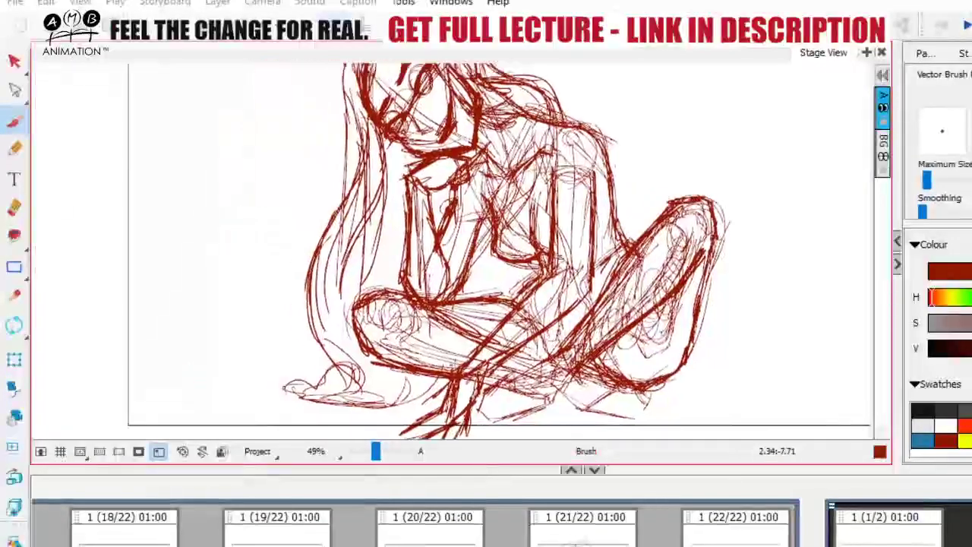
# - Darken the lower leg and foot lines beneath the crossed shins
pyautogui.press('space')
pyautogui.moveTo(624, 278)
pyautogui.mouseDown()
pyautogui.moveTo(632, 354)
pyautogui.moveTo(618, 277)
pyautogui.moveTo(579, 250)
pyautogui.mouseUp()
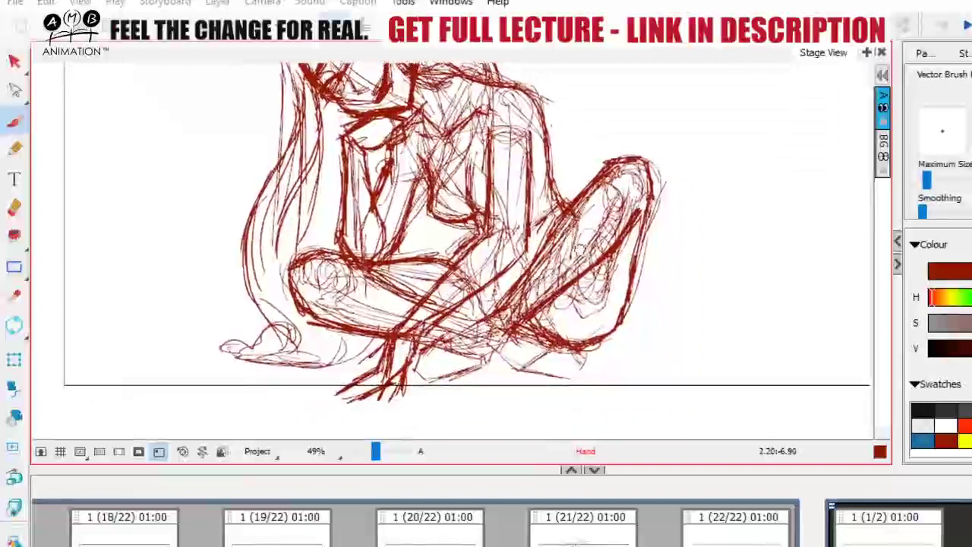
pyautogui.moveTo(511, 332); pyautogui.dragTo(498, 353)
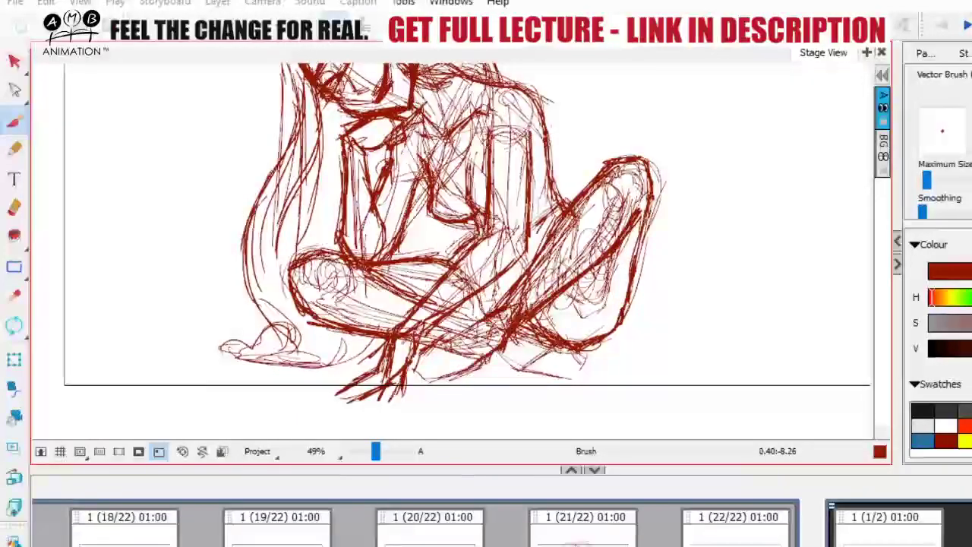
pyautogui.moveTo(497, 308); pyautogui.dragTo(437, 348)
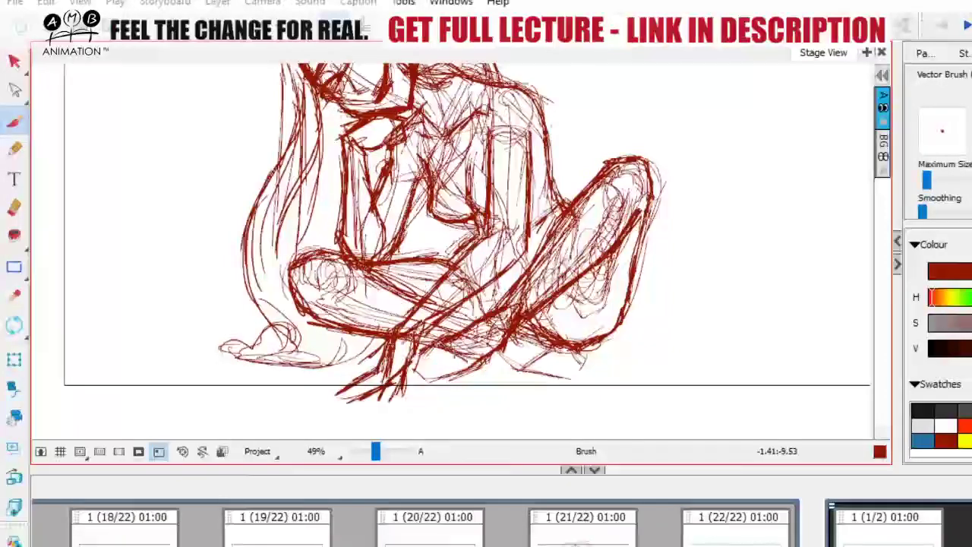
# - Lasso the head and long hair with the Cutter tool and scale the selection up slightly
pyautogui.moveTo(14, 61); pyautogui.dragTo(93, 99)
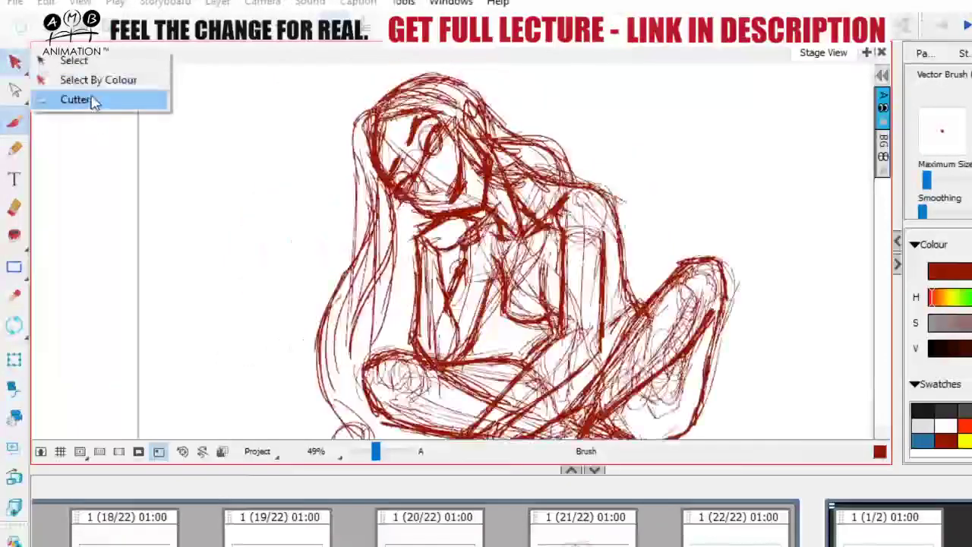
pyautogui.moveTo(635, 241)
pyautogui.mouseDown()
pyautogui.moveTo(644, 221)
pyautogui.moveTo(672, 285)
pyautogui.mouseUp()
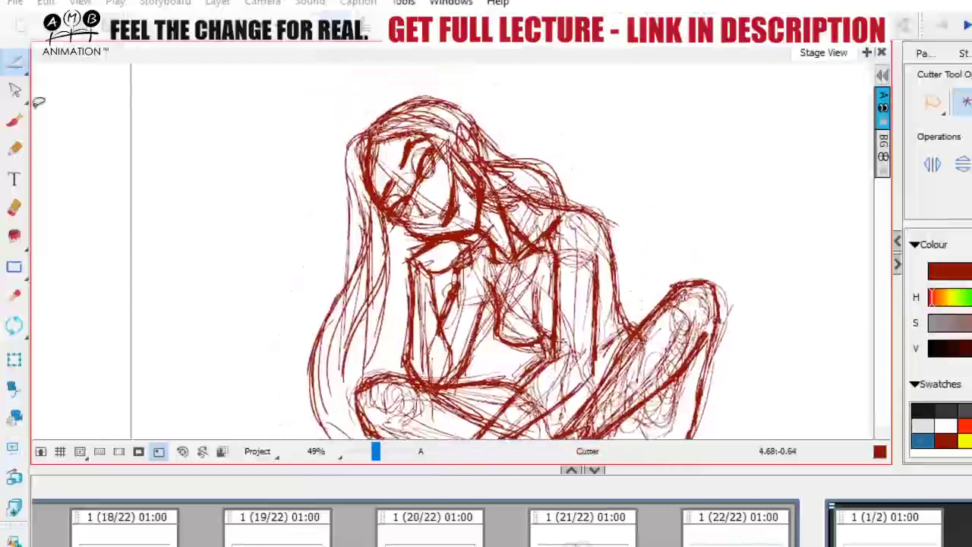
pyautogui.moveTo(378, 100)
pyautogui.mouseDown()
pyautogui.moveTo(543, 131)
pyautogui.moveTo(489, 138)
pyautogui.moveTo(495, 186)
pyautogui.moveTo(464, 232)
pyautogui.moveTo(410, 239)
pyautogui.moveTo(354, 372)
pyautogui.moveTo(338, 452)
pyautogui.moveTo(452, 72)
pyautogui.mouseUp()
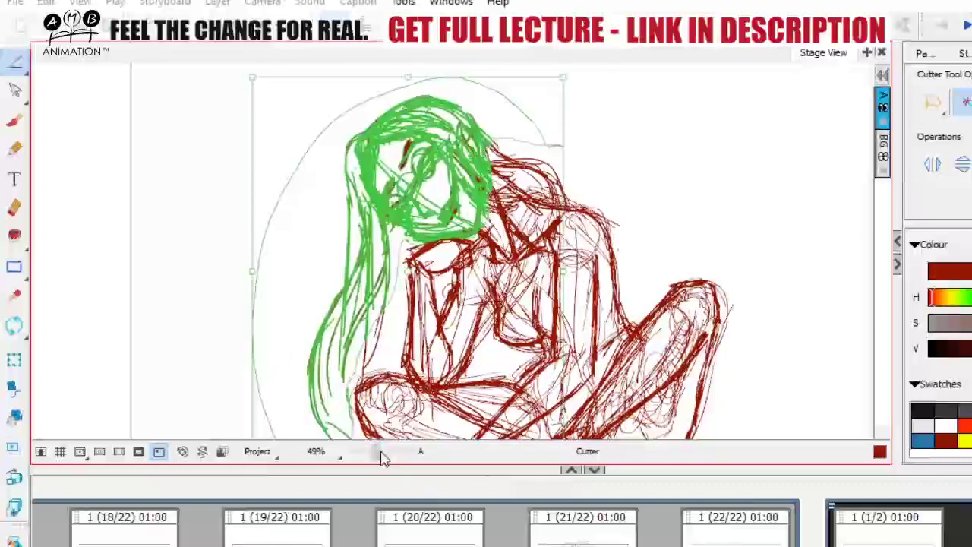
pyautogui.moveTo(379, 456); pyautogui.dragTo(374, 453)
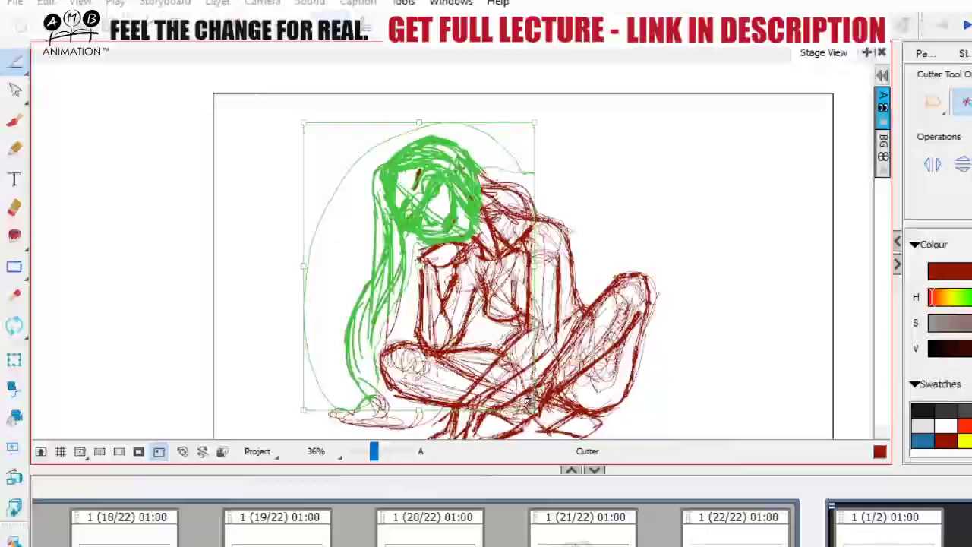
pyautogui.moveTo(534, 410); pyautogui.dragTo(541, 419)
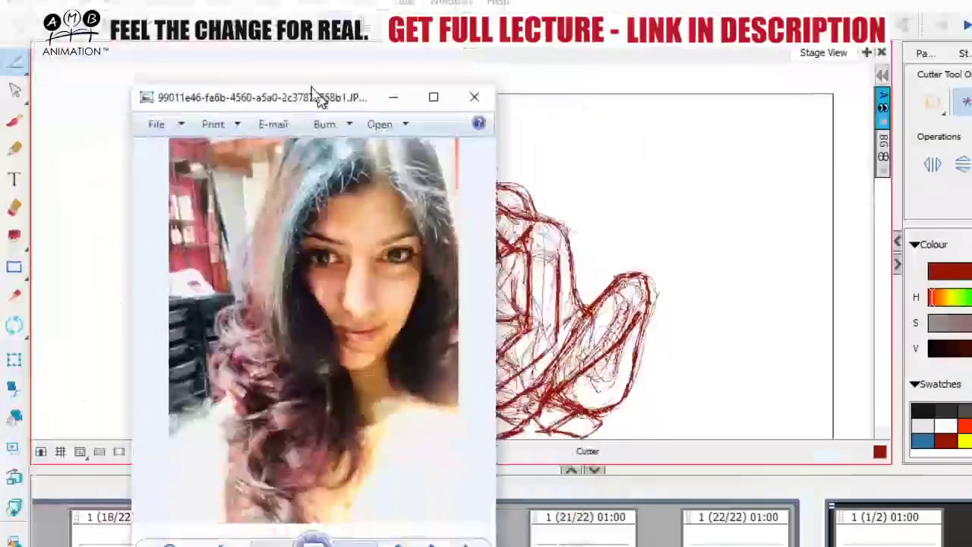
# - Position the portrait reference photo window beside the drawing as a guide for the face
pyautogui.moveTo(321, 97); pyautogui.dragTo(224, 47)
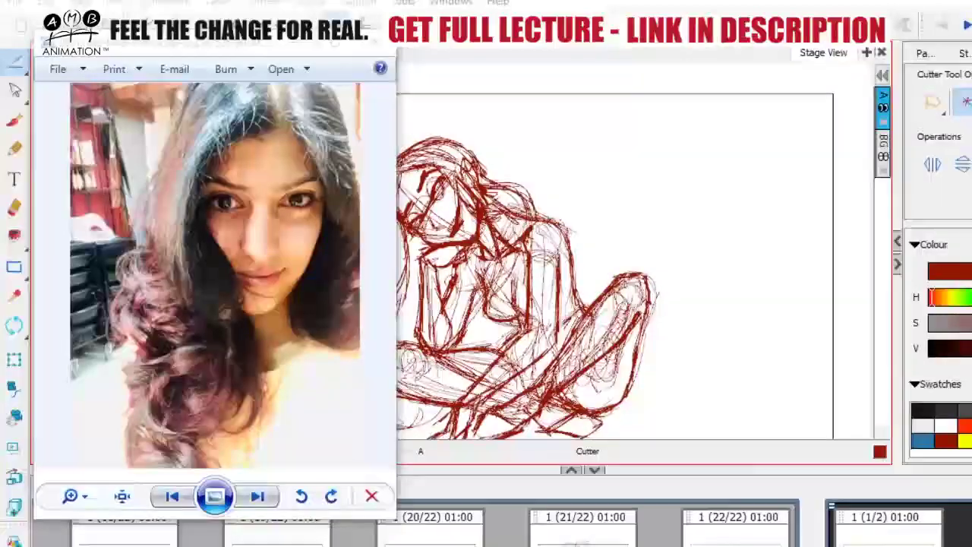
pyautogui.moveTo(925, 233); pyautogui.dragTo(259, 70)
pyautogui.moveTo(581, 152); pyautogui.dragTo(289, 90)
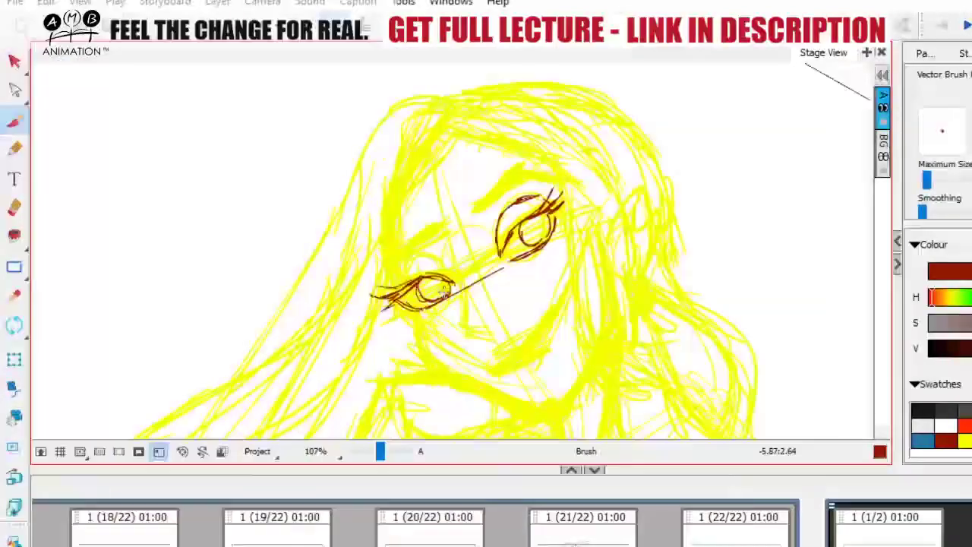
# - Draw the upper eyelid crease above the lower eye of the tilted face
pyautogui.moveTo(615, 296)
pyautogui.mouseDown()
pyautogui.moveTo(646, 283)
pyautogui.moveTo(654, 264)
pyautogui.mouseUp()
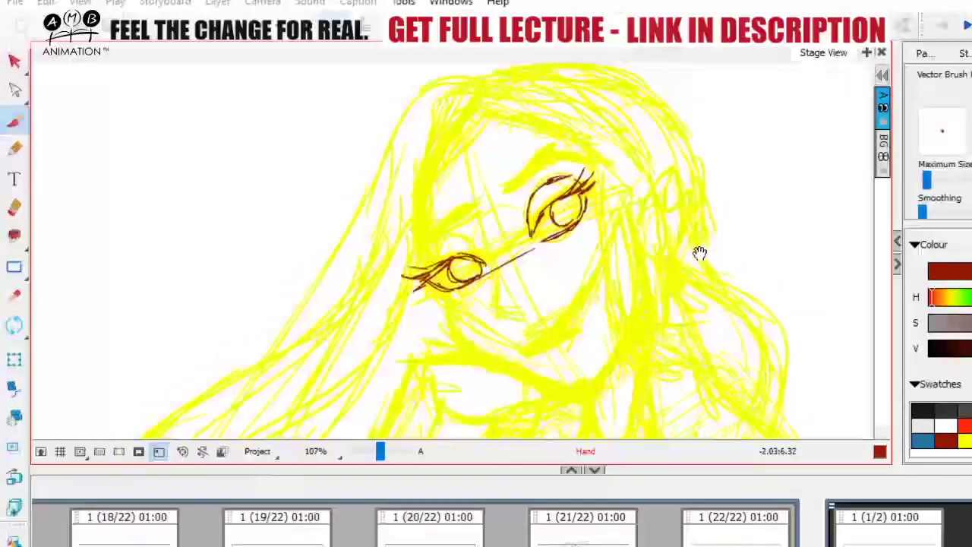
pyautogui.moveTo(427, 267)
pyautogui.mouseDown()
pyautogui.moveTo(454, 253)
pyautogui.moveTo(481, 262)
pyautogui.mouseUp()
pyautogui.moveTo(626, 243)
pyautogui.mouseDown()
pyautogui.moveTo(600, 245)
pyautogui.moveTo(609, 243)
pyautogui.mouseUp()
pyautogui.moveTo(401, 273); pyautogui.dragTo(431, 254)
pyautogui.moveTo(590, 117); pyautogui.dragTo(573, 135)
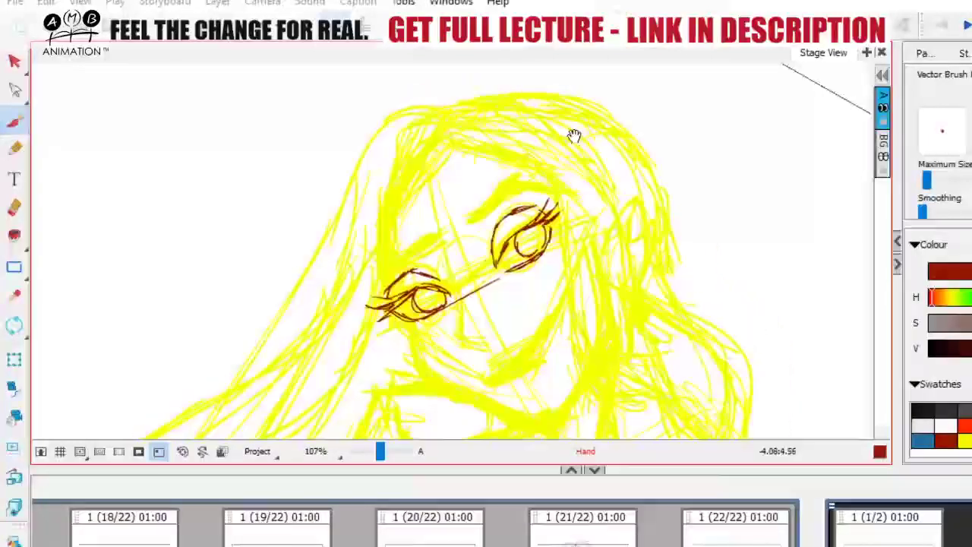
# - Outline both eyebrows in dark red over the yellow rough face
pyautogui.moveTo(500, 267); pyautogui.dragTo(507, 240)
pyautogui.moveTo(395, 269)
pyautogui.mouseDown()
pyautogui.moveTo(398, 290)
pyautogui.moveTo(384, 298)
pyautogui.moveTo(436, 261)
pyautogui.moveTo(426, 249)
pyautogui.moveTo(390, 279)
pyautogui.moveTo(384, 311)
pyautogui.mouseUp()
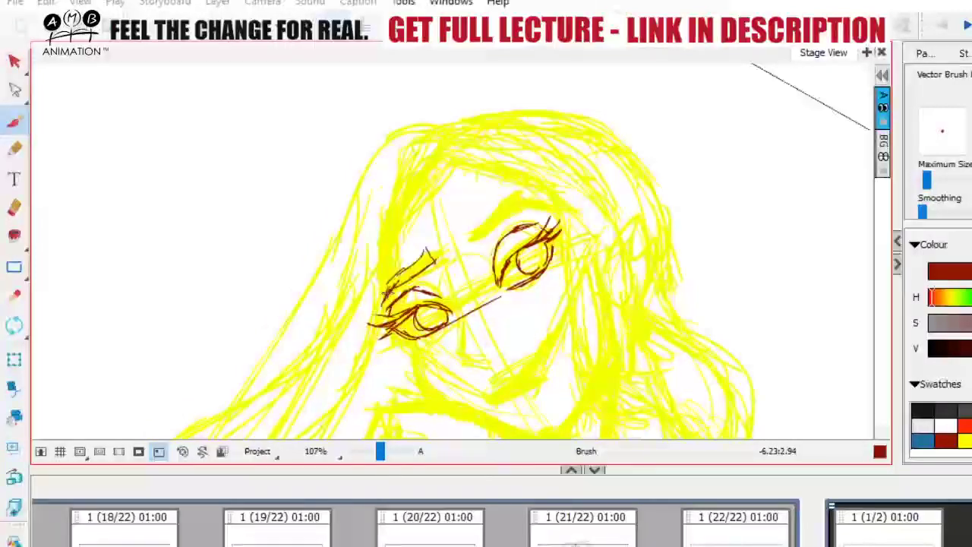
pyautogui.moveTo(464, 234)
pyautogui.mouseDown()
pyautogui.moveTo(553, 211)
pyautogui.moveTo(509, 206)
pyautogui.moveTo(543, 201)
pyautogui.mouseUp()
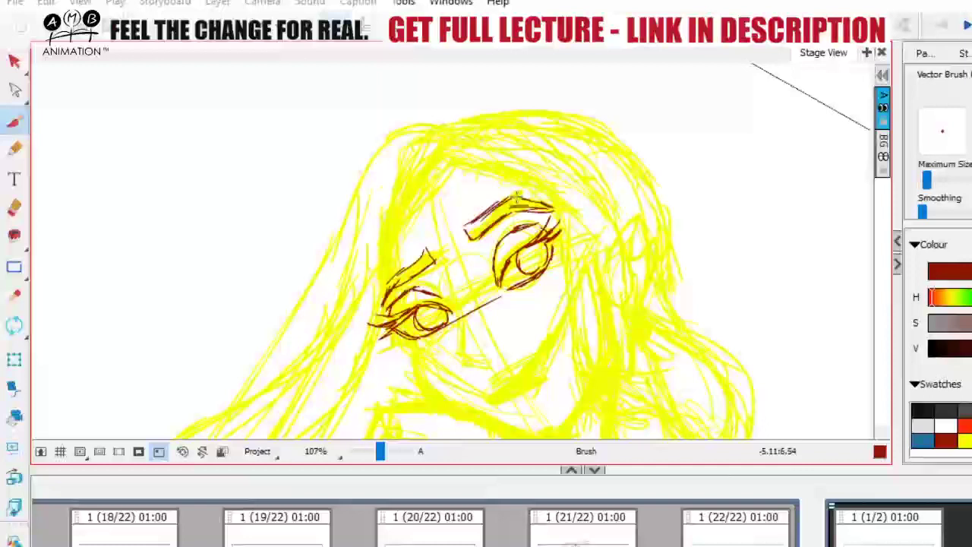
pyautogui.moveTo(544, 316)
pyautogui.mouseDown()
pyautogui.moveTo(530, 257)
pyautogui.moveTo(520, 269)
pyautogui.mouseUp()
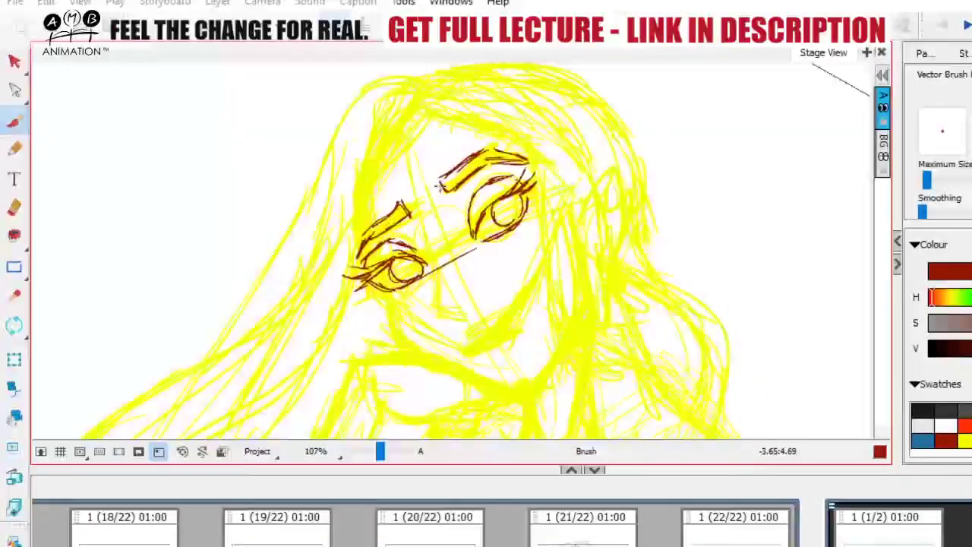
# - Draw the nose in dark red, with its bridge, underside and outer nostril, over the yellow rough face
pyautogui.moveTo(429, 242); pyautogui.dragTo(444, 317)
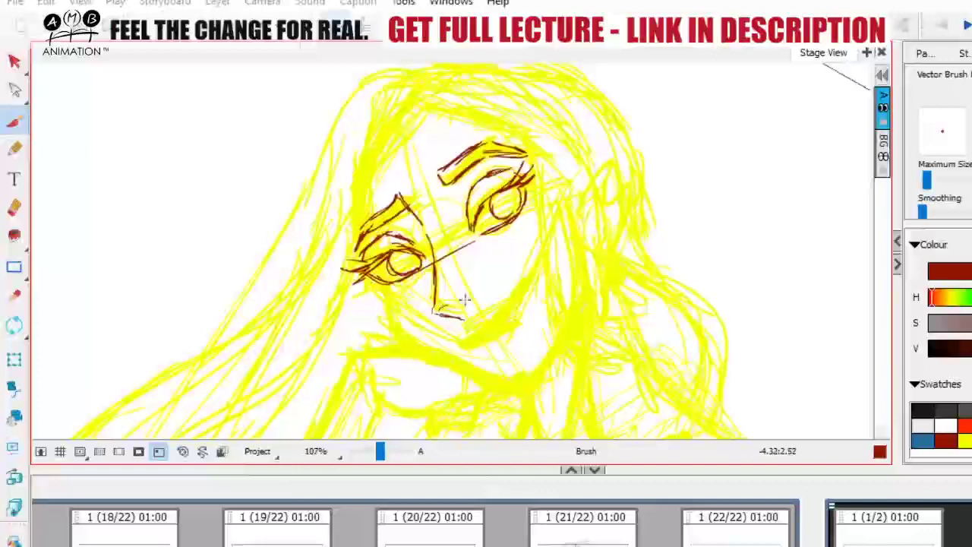
pyautogui.moveTo(465, 299); pyautogui.dragTo(474, 301)
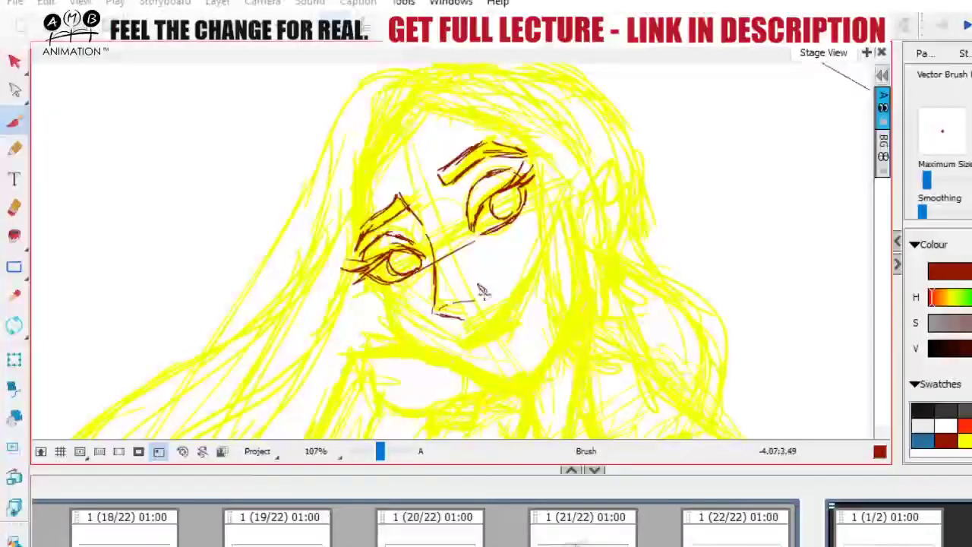
pyautogui.moveTo(464, 307)
pyautogui.mouseDown()
pyautogui.moveTo(551, 286)
pyautogui.moveTo(508, 277)
pyautogui.mouseUp()
pyautogui.press('space')
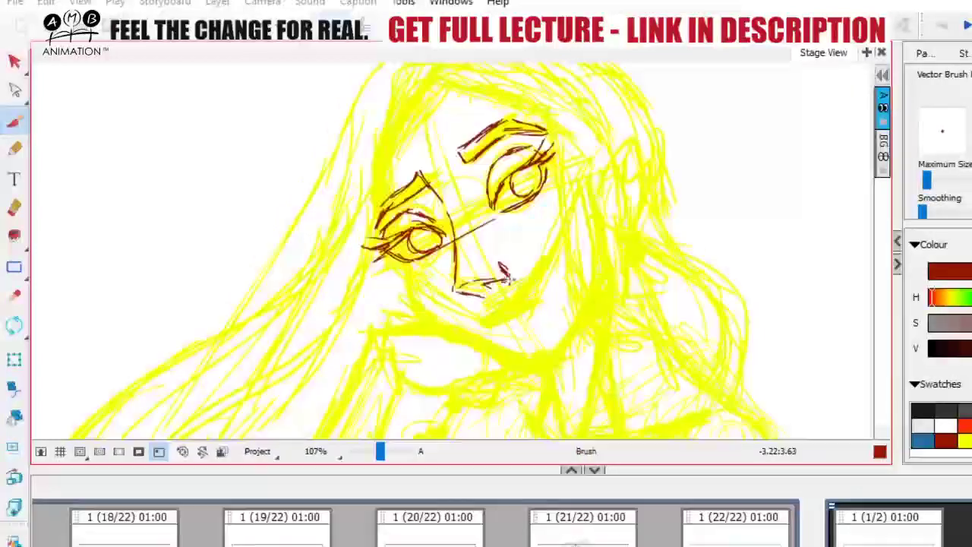
pyautogui.press('space')
pyautogui.moveTo(523, 315)
pyautogui.mouseDown()
pyautogui.moveTo(520, 343)
pyautogui.moveTo(494, 356)
pyautogui.moveTo(485, 316)
pyautogui.moveTo(435, 296)
pyautogui.mouseUp()
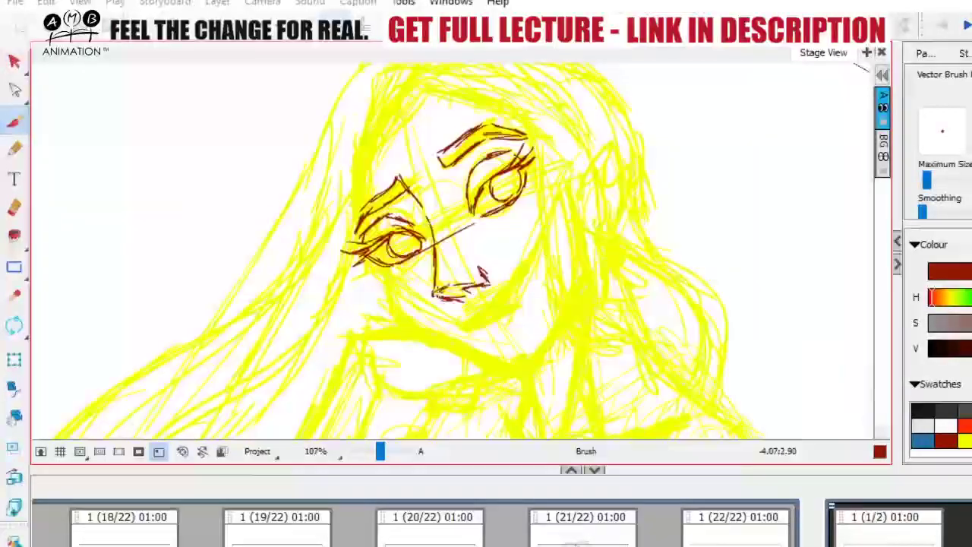
# - Draw the smiling mouth with full upper and lower lips beneath the nose
pyautogui.moveTo(507, 289); pyautogui.dragTo(496, 286)
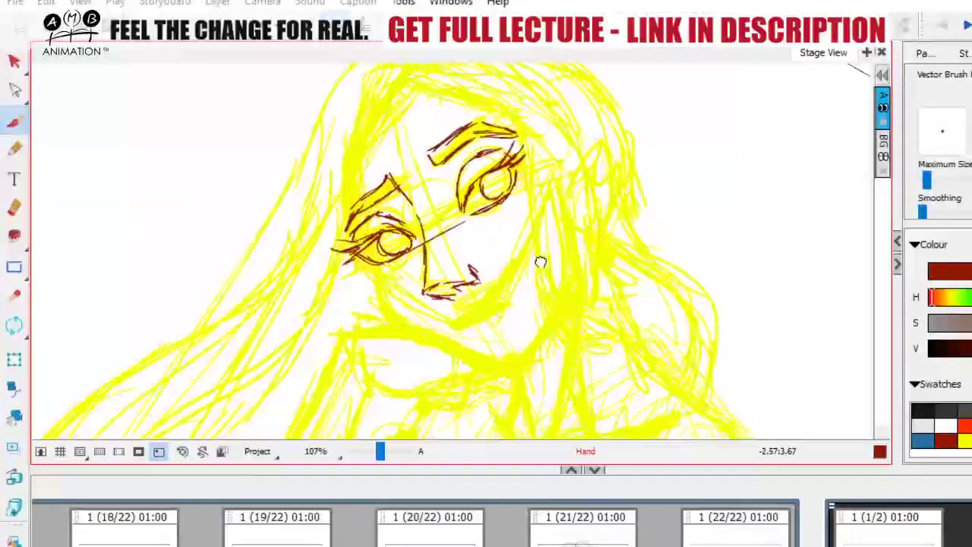
pyautogui.moveTo(452, 321)
pyautogui.mouseDown()
pyautogui.moveTo(499, 291)
pyautogui.moveTo(463, 326)
pyautogui.moveTo(448, 326)
pyautogui.moveTo(487, 307)
pyautogui.moveTo(475, 315)
pyautogui.moveTo(518, 260)
pyautogui.mouseUp()
pyautogui.moveTo(492, 302); pyautogui.dragTo(501, 278)
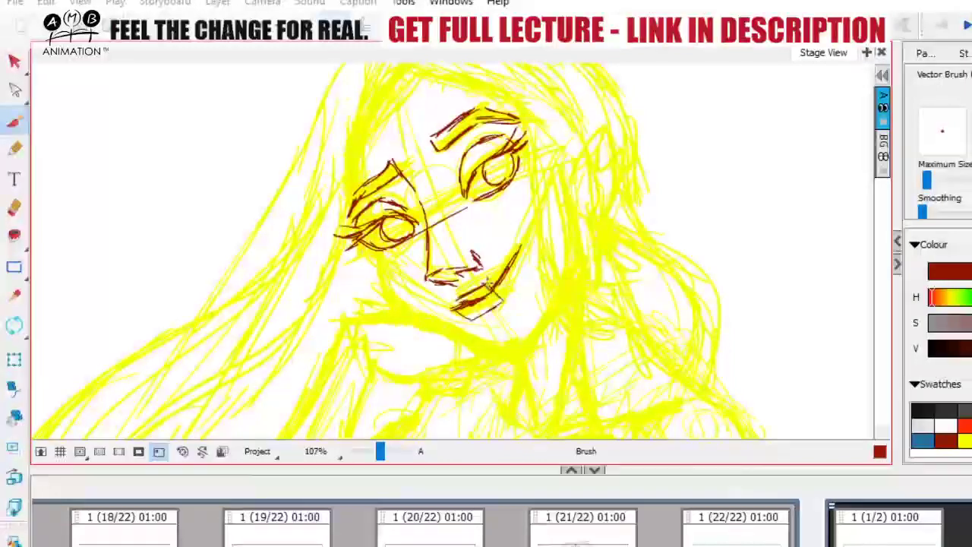
pyautogui.moveTo(477, 287); pyautogui.dragTo(456, 298)
# - Outline the chin and the rounded skull around the face, following the yellow rough head
pyautogui.moveTo(487, 342); pyautogui.dragTo(481, 354)
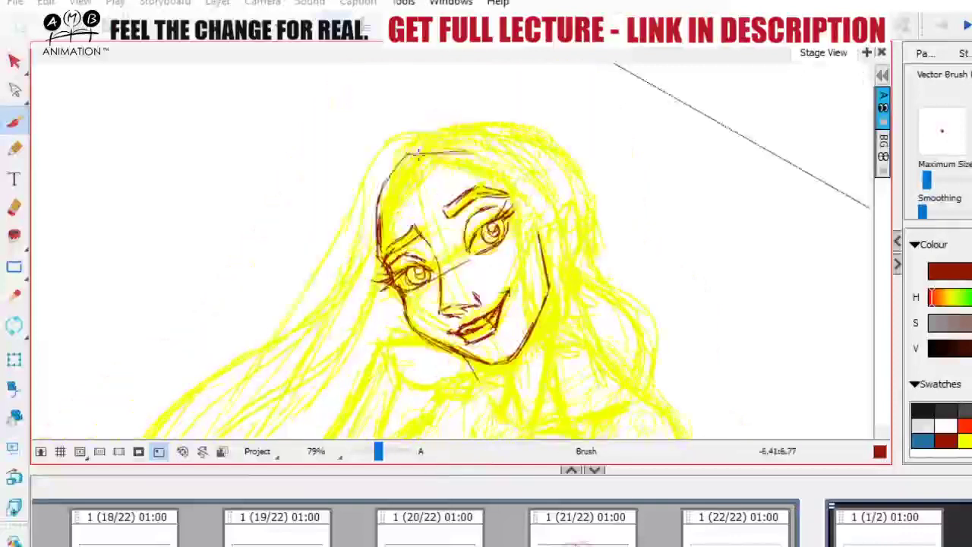
pyautogui.moveTo(427, 146); pyautogui.dragTo(469, 155)
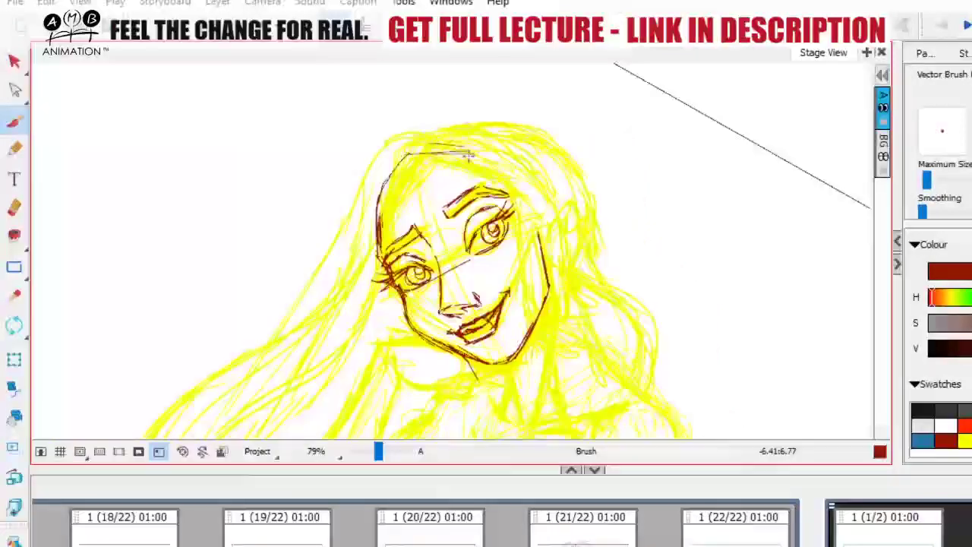
pyautogui.moveTo(393, 155)
pyautogui.mouseDown()
pyautogui.moveTo(512, 130)
pyautogui.moveTo(409, 144)
pyautogui.moveTo(556, 158)
pyautogui.moveTo(497, 142)
pyautogui.moveTo(500, 172)
pyautogui.mouseUp()
pyautogui.moveTo(374, 199)
pyautogui.mouseDown()
pyautogui.moveTo(401, 163)
pyautogui.moveTo(437, 141)
pyautogui.moveTo(543, 151)
pyautogui.moveTo(577, 216)
pyautogui.moveTo(568, 264)
pyautogui.moveTo(552, 262)
pyautogui.mouseUp()
pyautogui.moveTo(574, 251)
pyautogui.mouseDown()
pyautogui.moveTo(545, 246)
pyautogui.moveTo(530, 259)
pyautogui.mouseUp()
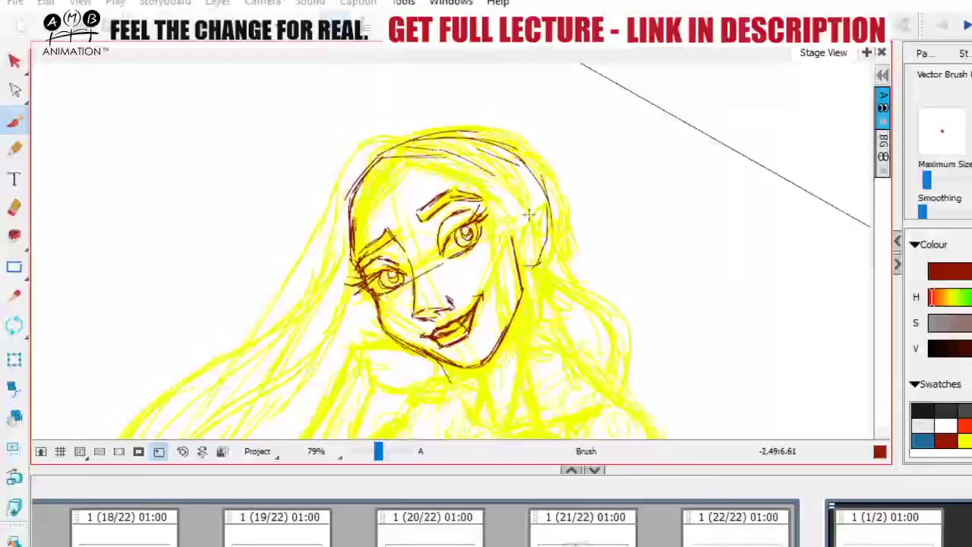
# - Draw the ear with its inner folds at the side of the head and join it to the jaw
pyautogui.moveTo(523, 206)
pyautogui.mouseDown()
pyautogui.moveTo(540, 237)
pyautogui.moveTo(535, 265)
pyautogui.moveTo(510, 205)
pyautogui.moveTo(520, 228)
pyautogui.mouseUp()
pyautogui.moveTo(532, 262)
pyautogui.mouseDown()
pyautogui.moveTo(544, 226)
pyautogui.moveTo(520, 226)
pyautogui.moveTo(522, 240)
pyautogui.moveTo(517, 232)
pyautogui.moveTo(525, 203)
pyautogui.moveTo(525, 247)
pyautogui.moveTo(523, 220)
pyautogui.moveTo(538, 243)
pyautogui.moveTo(586, 233)
pyautogui.mouseUp()
pyautogui.press('space')
pyautogui.moveTo(381, 207)
pyautogui.mouseDown()
pyautogui.moveTo(398, 175)
pyautogui.moveTo(477, 141)
pyautogui.moveTo(561, 166)
pyautogui.moveTo(529, 173)
pyautogui.moveTo(561, 222)
pyautogui.moveTo(550, 286)
pyautogui.mouseUp()
pyautogui.moveTo(536, 242)
pyautogui.mouseDown()
pyautogui.moveTo(531, 198)
pyautogui.moveTo(557, 236)
pyautogui.mouseUp()
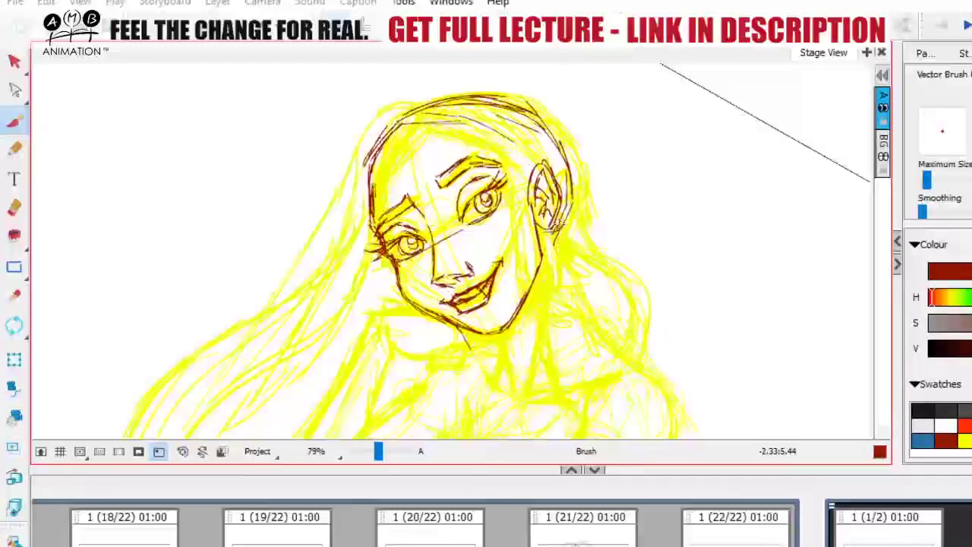
pyautogui.moveTo(513, 198); pyautogui.dragTo(530, 230)
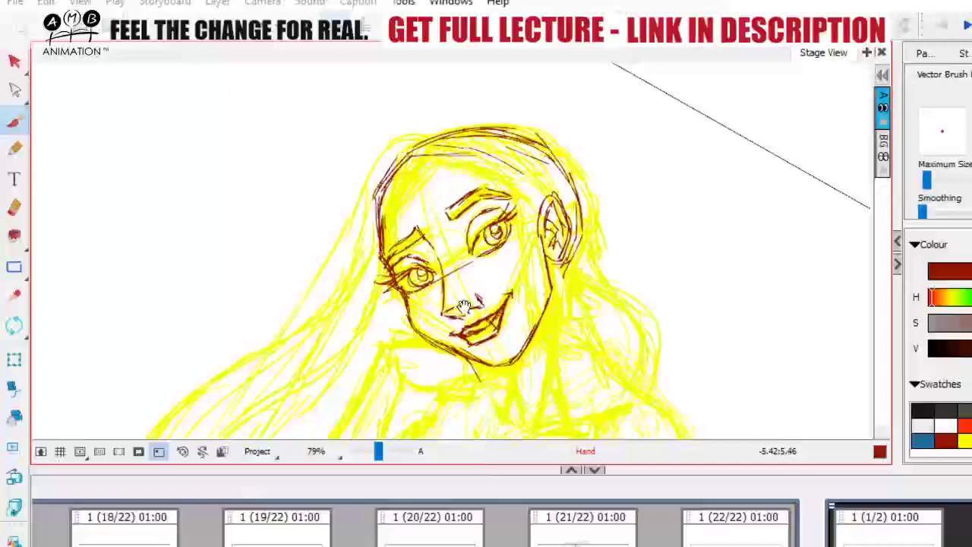
# - Reset the canvas rotation, then select the dark red head line art and scale it up slightly over the rough
pyautogui.moveTo(598, 356)
pyautogui.mouseDown()
pyautogui.moveTo(623, 299)
pyautogui.moveTo(652, 314)
pyautogui.mouseUp()
pyautogui.click(182, 452)
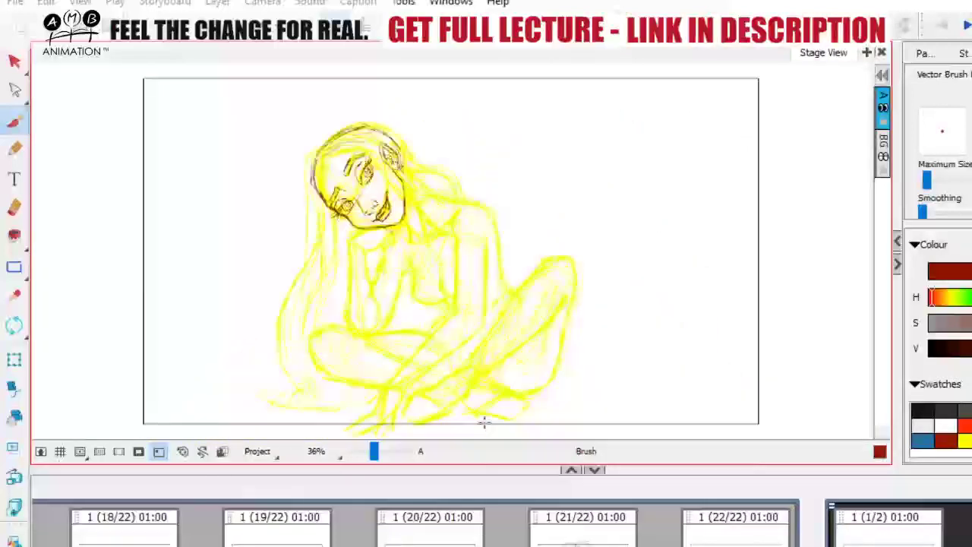
pyautogui.moveTo(568, 300); pyautogui.dragTo(648, 326)
pyautogui.moveTo(376, 451); pyautogui.dragTo(375, 450)
pyautogui.moveTo(540, 362); pyautogui.dragTo(606, 352)
pyautogui.moveTo(375, 451); pyautogui.dragTo(378, 450)
pyautogui.moveTo(503, 308); pyautogui.dragTo(390, 336)
pyautogui.click(15, 62)
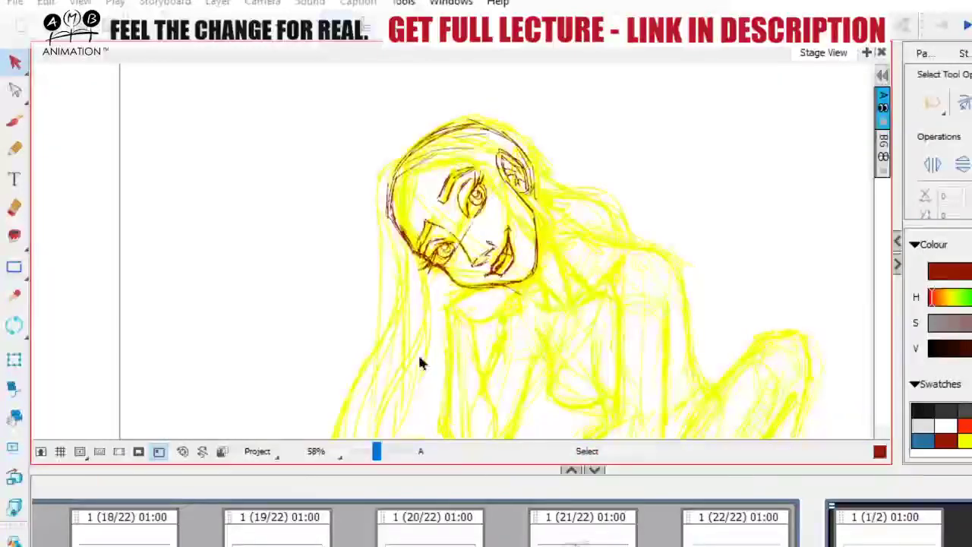
pyautogui.click(501, 276)
pyautogui.click(377, 240)
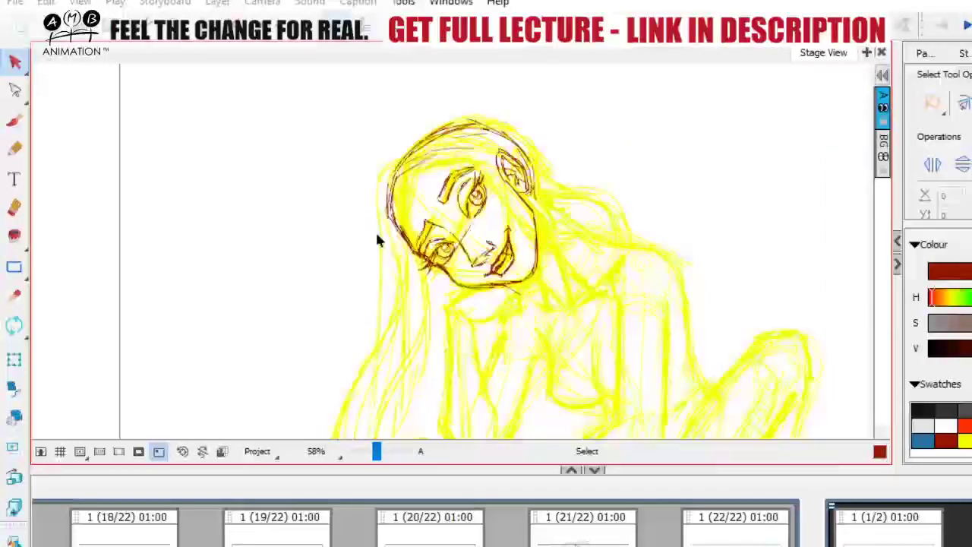
pyautogui.click(397, 231)
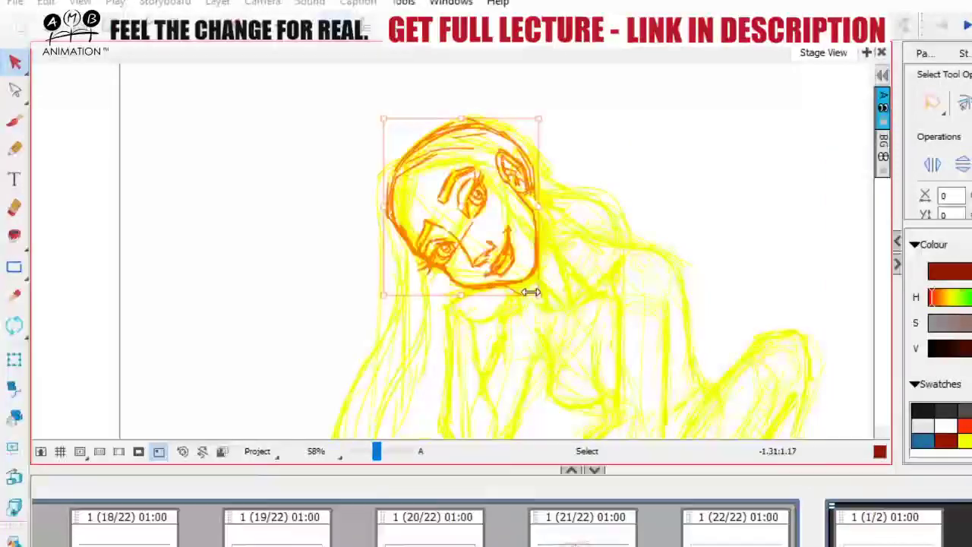
pyautogui.moveTo(536, 294); pyautogui.dragTo(548, 305)
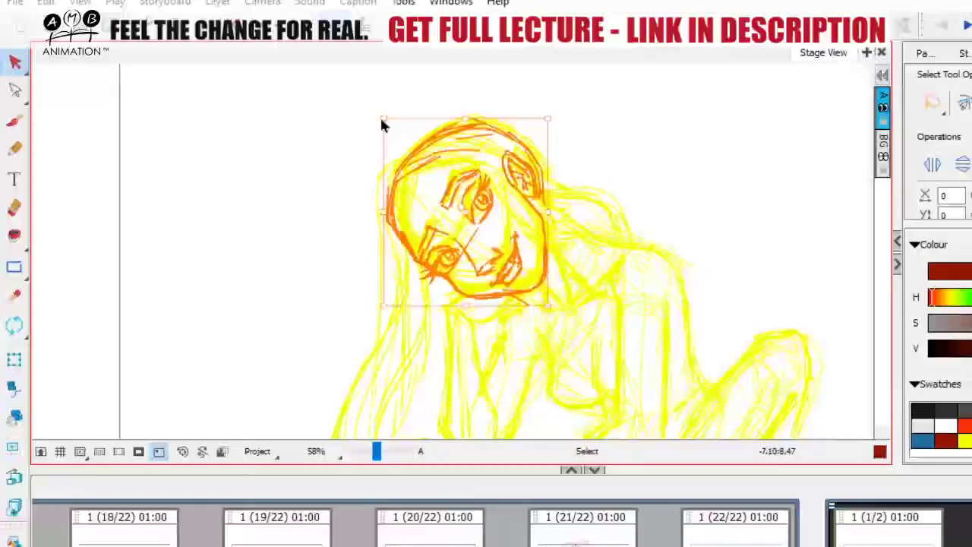
pyautogui.moveTo(382, 118); pyautogui.dragTo(435, 90)
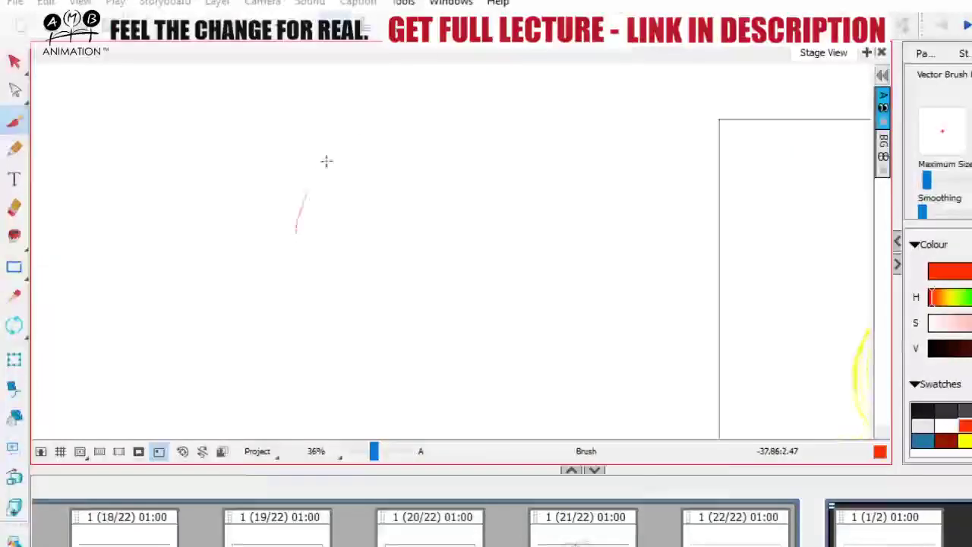
# - Sketch a separate bright red construction head outside the page frame, with a domed skull, tapered jaw and curved eye line
pyautogui.moveTo(327, 161); pyautogui.dragTo(441, 149)
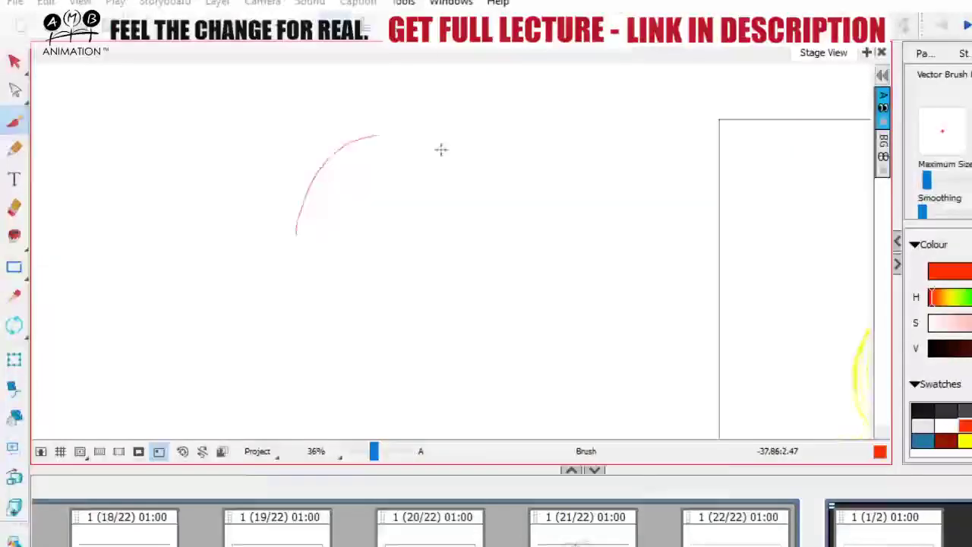
pyautogui.moveTo(509, 181); pyautogui.dragTo(522, 239)
pyautogui.moveTo(464, 135); pyautogui.dragTo(305, 200)
pyautogui.moveTo(340, 149); pyautogui.dragTo(282, 260)
pyautogui.press('space')
pyautogui.moveTo(311, 257); pyautogui.dragTo(308, 236)
pyautogui.moveTo(348, 120)
pyautogui.mouseDown()
pyautogui.moveTo(287, 260)
pyautogui.moveTo(383, 371)
pyautogui.mouseUp()
pyautogui.moveTo(499, 133); pyautogui.dragTo(552, 253)
pyautogui.moveTo(536, 217)
pyautogui.mouseDown()
pyautogui.moveTo(554, 260)
pyautogui.moveTo(486, 355)
pyautogui.mouseUp()
pyautogui.moveTo(376, 365)
pyautogui.mouseDown()
pyautogui.moveTo(406, 375)
pyautogui.moveTo(474, 361)
pyautogui.mouseUp()
pyautogui.moveTo(271, 258)
pyautogui.mouseDown()
pyautogui.moveTo(511, 266)
pyautogui.moveTo(354, 261)
pyautogui.mouseUp()
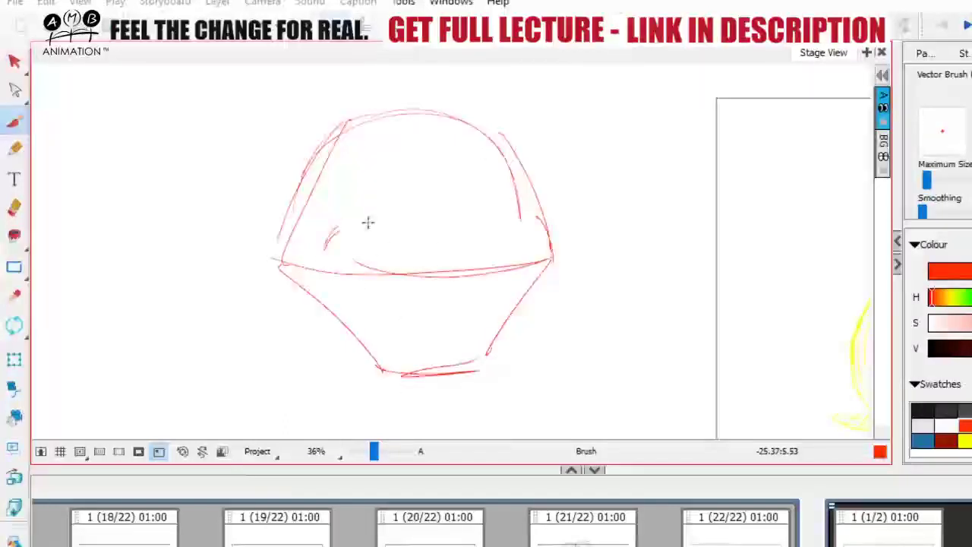
# - Rough in the brow and eye marks and the nose bridge on the construction head
pyautogui.moveTo(376, 224)
pyautogui.mouseDown()
pyautogui.moveTo(399, 236)
pyautogui.moveTo(400, 275)
pyautogui.moveTo(432, 217)
pyautogui.mouseUp()
pyautogui.moveTo(464, 241)
pyautogui.mouseDown()
pyautogui.moveTo(486, 285)
pyautogui.moveTo(483, 266)
pyautogui.moveTo(504, 287)
pyautogui.mouseUp()
pyautogui.moveTo(533, 259); pyautogui.dragTo(515, 214)
pyautogui.moveTo(391, 224)
pyautogui.mouseDown()
pyautogui.moveTo(417, 190)
pyautogui.moveTo(463, 292)
pyautogui.mouseUp()
pyautogui.moveTo(447, 265)
pyautogui.mouseDown()
pyautogui.moveTo(449, 308)
pyautogui.moveTo(440, 309)
pyautogui.moveTo(467, 303)
pyautogui.mouseUp()
pyautogui.moveTo(458, 228)
pyautogui.mouseDown()
pyautogui.moveTo(471, 293)
pyautogui.moveTo(419, 306)
pyautogui.moveTo(465, 304)
pyautogui.mouseUp()
pyautogui.moveTo(464, 305)
pyautogui.mouseDown()
pyautogui.moveTo(449, 273)
pyautogui.moveTo(422, 296)
pyautogui.mouseUp()
pyautogui.moveTo(415, 215); pyautogui.dragTo(427, 245)
# - Draw bold eyebrows and large round eyes on the construction head
pyautogui.moveTo(296, 214)
pyautogui.mouseDown()
pyautogui.moveTo(311, 195)
pyautogui.moveTo(403, 168)
pyautogui.moveTo(320, 186)
pyautogui.moveTo(297, 215)
pyautogui.moveTo(409, 167)
pyautogui.moveTo(475, 167)
pyautogui.moveTo(530, 183)
pyautogui.mouseUp()
pyautogui.moveTo(452, 163); pyautogui.dragTo(536, 180)
pyautogui.moveTo(527, 177)
pyautogui.mouseDown()
pyautogui.moveTo(544, 216)
pyautogui.moveTo(519, 197)
pyautogui.mouseUp()
pyautogui.moveTo(299, 190)
pyautogui.mouseDown()
pyautogui.moveTo(373, 201)
pyautogui.moveTo(371, 237)
pyautogui.mouseUp()
pyautogui.moveTo(356, 186); pyautogui.dragTo(378, 223)
pyautogui.moveTo(334, 177)
pyautogui.mouseDown()
pyautogui.moveTo(293, 187)
pyautogui.moveTo(308, 237)
pyautogui.moveTo(366, 244)
pyautogui.mouseUp()
pyautogui.moveTo(317, 249); pyautogui.dragTo(356, 250)
pyautogui.moveTo(459, 242)
pyautogui.mouseDown()
pyautogui.moveTo(463, 199)
pyautogui.moveTo(511, 173)
pyautogui.moveTo(510, 232)
pyautogui.moveTo(472, 256)
pyautogui.mouseUp()
pyautogui.moveTo(463, 251)
pyautogui.mouseDown()
pyautogui.moveTo(497, 241)
pyautogui.moveTo(495, 256)
pyautogui.mouseUp()
# - Block in the angular nose tip and underside on the construction head
pyautogui.moveTo(416, 297); pyautogui.dragTo(454, 269)
pyautogui.moveTo(448, 268); pyautogui.dragTo(476, 297)
pyautogui.moveTo(416, 301); pyautogui.dragTo(447, 278)
pyautogui.moveTo(414, 302); pyautogui.dragTo(467, 302)
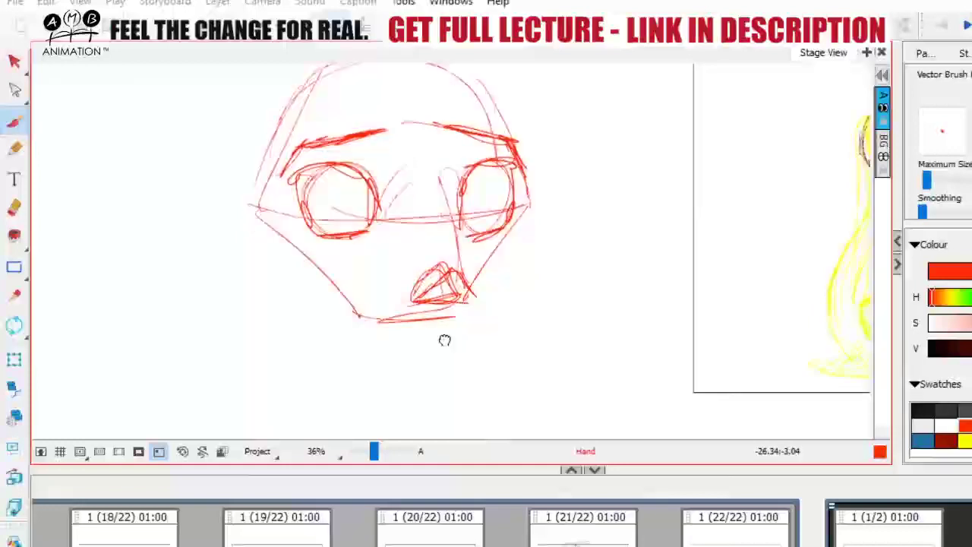
# - Sketch over the construction head's jaw and undo the recent bright red strokes
pyautogui.moveTo(445, 341); pyautogui.dragTo(438, 337)
pyautogui.moveTo(348, 306)
pyautogui.mouseDown()
pyautogui.moveTo(401, 330)
pyautogui.moveTo(446, 332)
pyautogui.moveTo(399, 338)
pyautogui.mouseUp()
pyautogui.moveTo(348, 306)
pyautogui.mouseDown()
pyautogui.moveTo(410, 336)
pyautogui.moveTo(399, 332)
pyautogui.moveTo(450, 336)
pyautogui.moveTo(472, 308)
pyautogui.mouseUp()
pyautogui.hotkey('ctrl', 'z')
pyautogui.hotkey('ctrl', 'z')
pyautogui.hotkey('ctrl', 'z')
pyautogui.hotkey('ctrl', 'z')
pyautogui.hotkey('ctrl', 'z')
pyautogui.hotkey('ctrl', 'z')
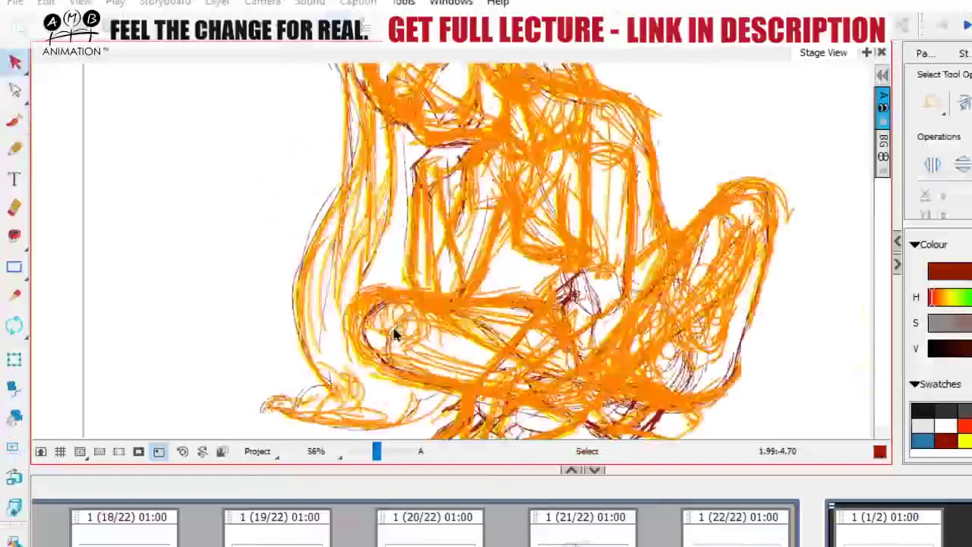
# - Select all the yellow rough strokes of the figure and delete them
pyautogui.hotkey('ctrl', 'a')
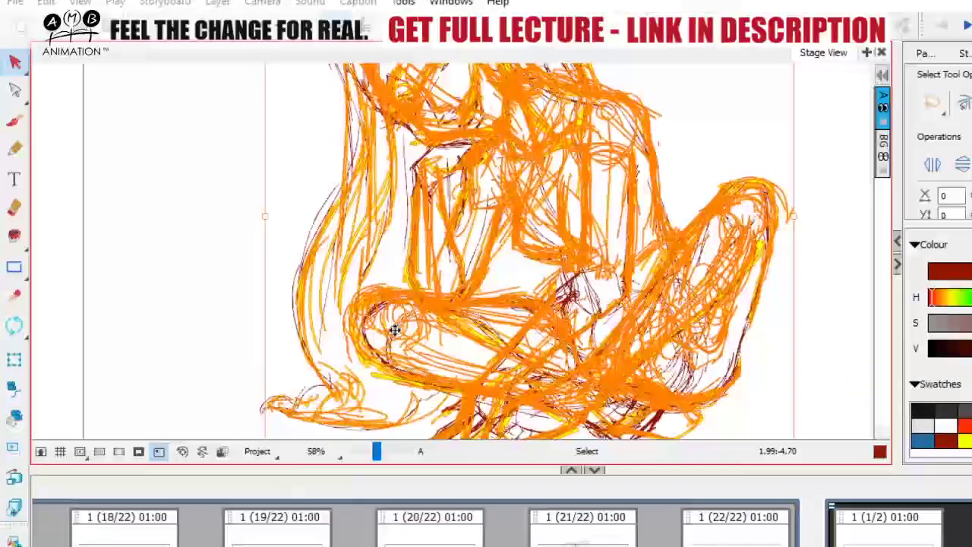
pyautogui.press('Delete')
pyautogui.press('space')
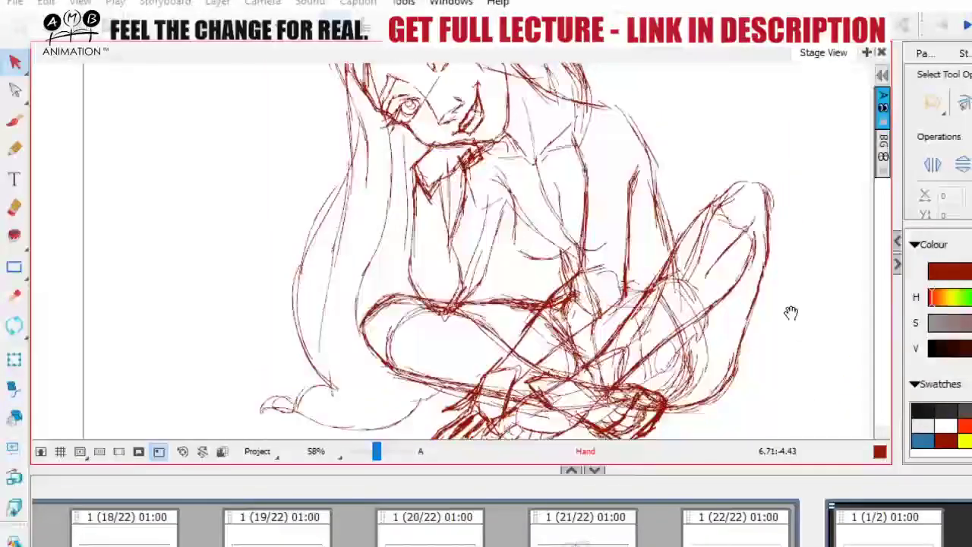
# - Redraw the contour from the neck over the shoulder and down the outer arm with the dark red brush
pyautogui.moveTo(789, 312); pyautogui.dragTo(786, 360)
pyautogui.moveTo(377, 453); pyautogui.dragTo(373, 454)
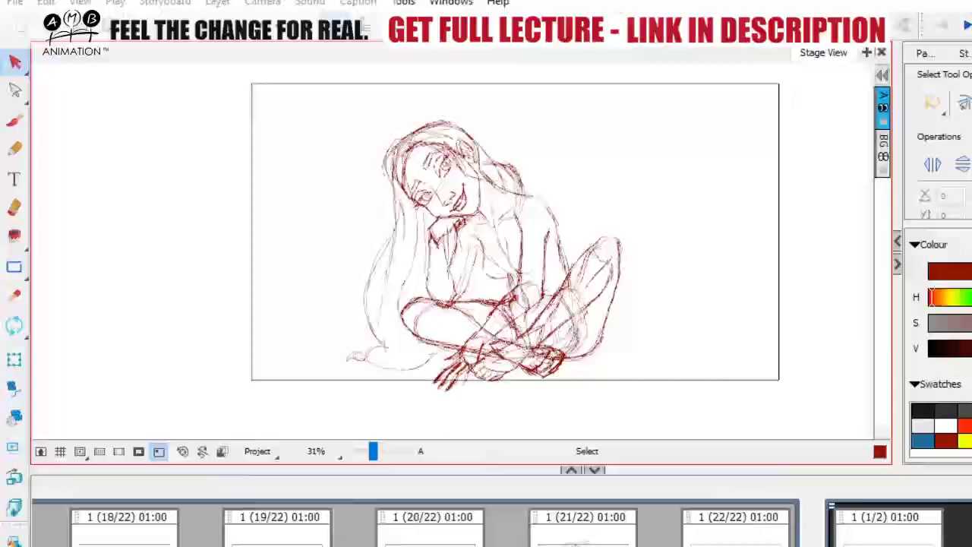
pyautogui.moveTo(377, 452); pyautogui.dragTo(378, 452)
pyautogui.press('space')
pyautogui.moveTo(525, 357); pyautogui.dragTo(451, 330)
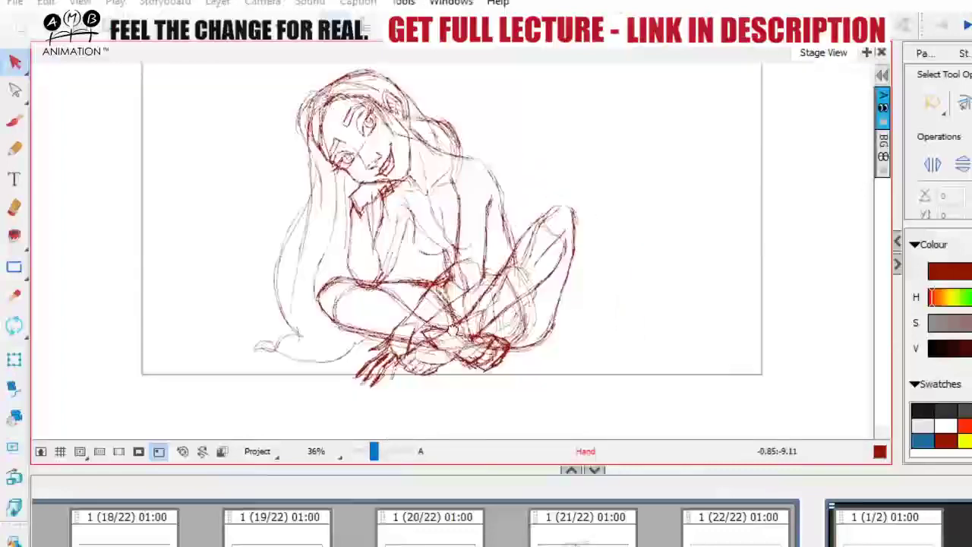
pyautogui.moveTo(379, 453); pyautogui.dragTo(381, 454)
pyautogui.press('space')
pyautogui.moveTo(260, 196); pyautogui.dragTo(294, 247)
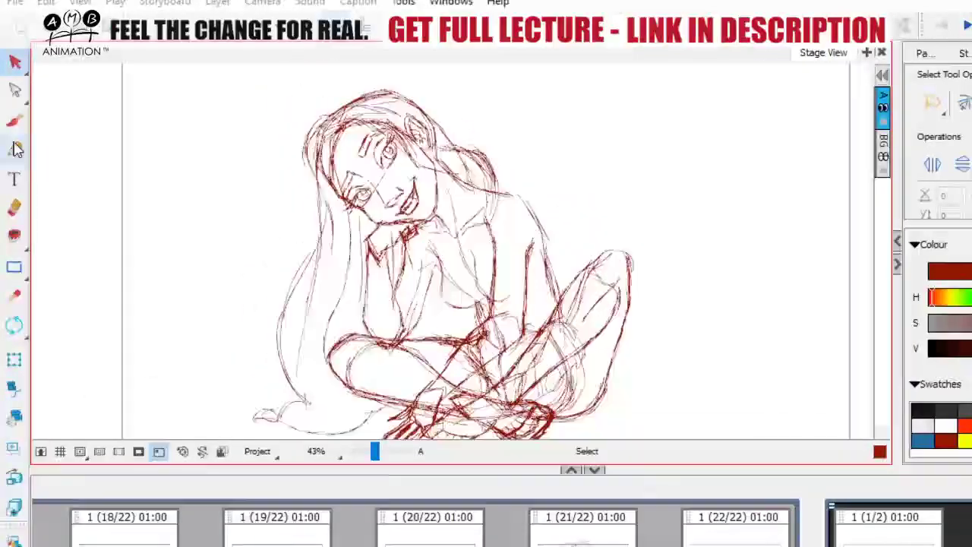
pyautogui.click(16, 123)
pyautogui.press('space')
pyautogui.moveTo(561, 312); pyautogui.dragTo(518, 312)
pyautogui.moveTo(376, 453); pyautogui.dragTo(379, 454)
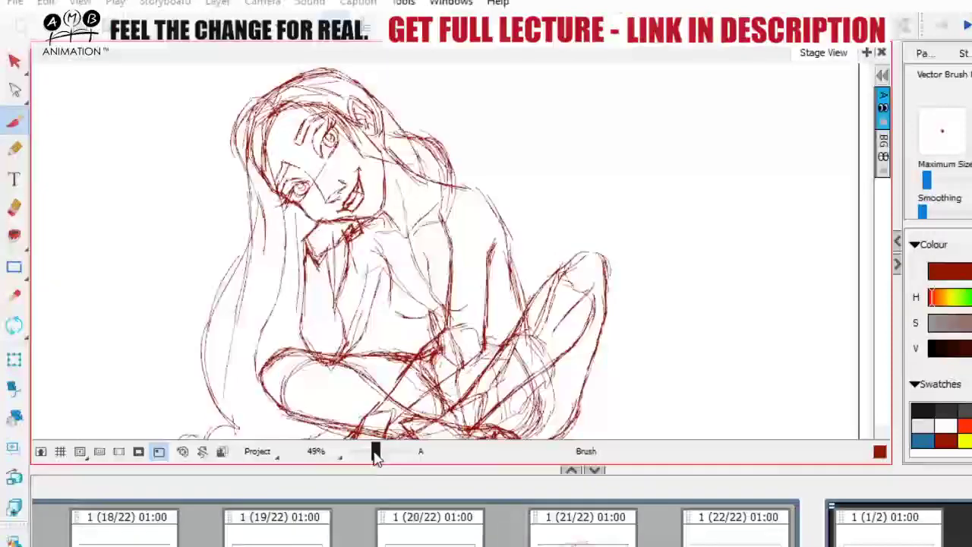
pyautogui.press('space')
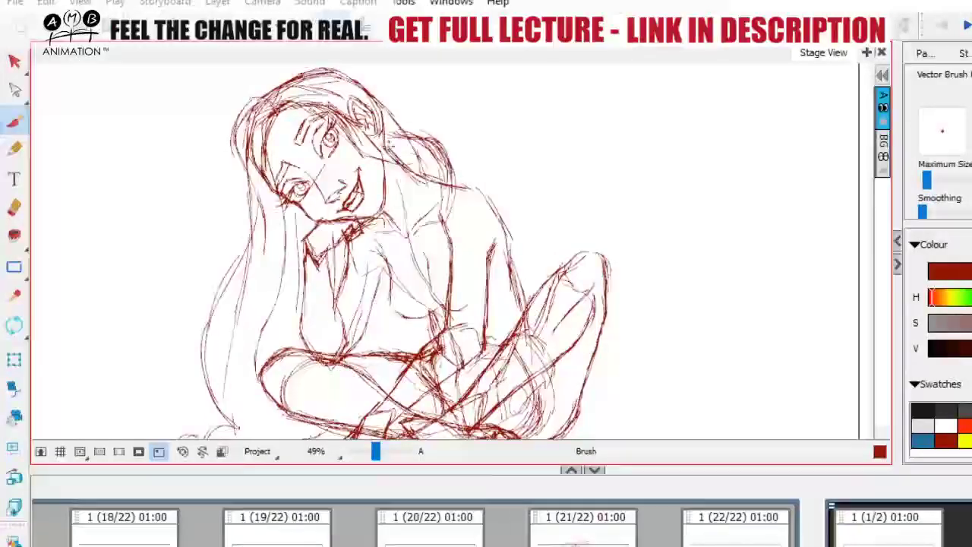
pyautogui.moveTo(385, 147)
pyautogui.mouseDown()
pyautogui.moveTo(433, 184)
pyautogui.moveTo(474, 189)
pyautogui.moveTo(508, 245)
pyautogui.moveTo(526, 316)
pyautogui.mouseUp()
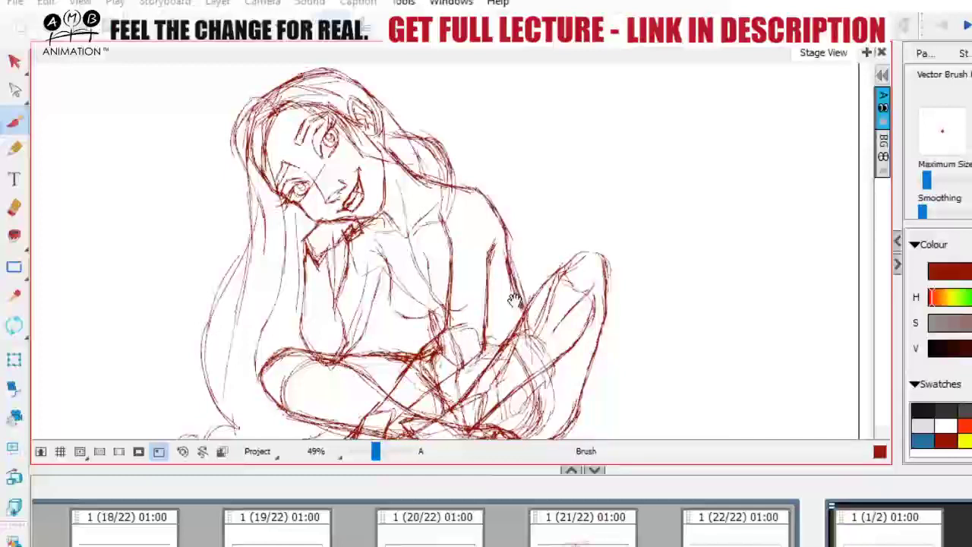
# - Lasso the crossed legs and feet with the Cutter tool and recolour the selected strokes yellow
pyautogui.press('space')
pyautogui.moveTo(533, 419)
pyautogui.mouseDown()
pyautogui.moveTo(533, 329)
pyautogui.moveTo(546, 334)
pyautogui.mouseUp()
pyautogui.moveTo(14, 66); pyautogui.dragTo(66, 99)
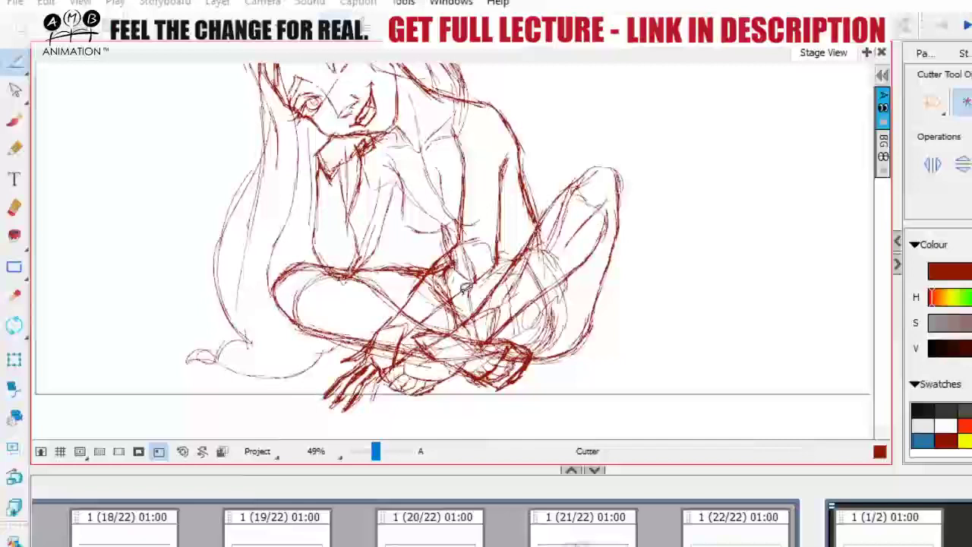
pyautogui.moveTo(574, 169)
pyautogui.mouseDown()
pyautogui.moveTo(640, 292)
pyautogui.moveTo(498, 394)
pyautogui.moveTo(327, 410)
pyautogui.moveTo(331, 348)
pyautogui.moveTo(266, 273)
pyautogui.moveTo(436, 251)
pyautogui.moveTo(451, 296)
pyautogui.moveTo(463, 300)
pyautogui.mouseUp()
pyautogui.click(965, 441)
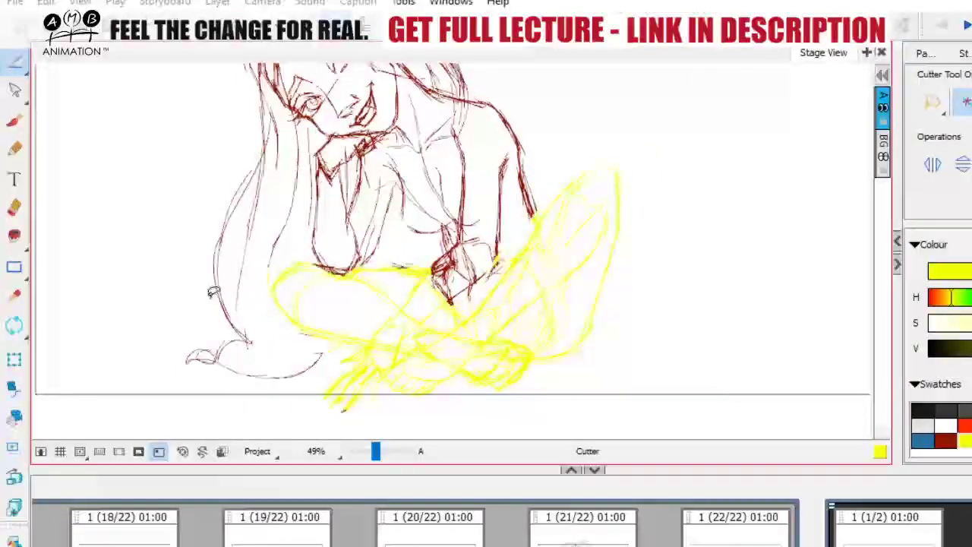
pyautogui.click(25, 72)
pyautogui.click(54, 83)
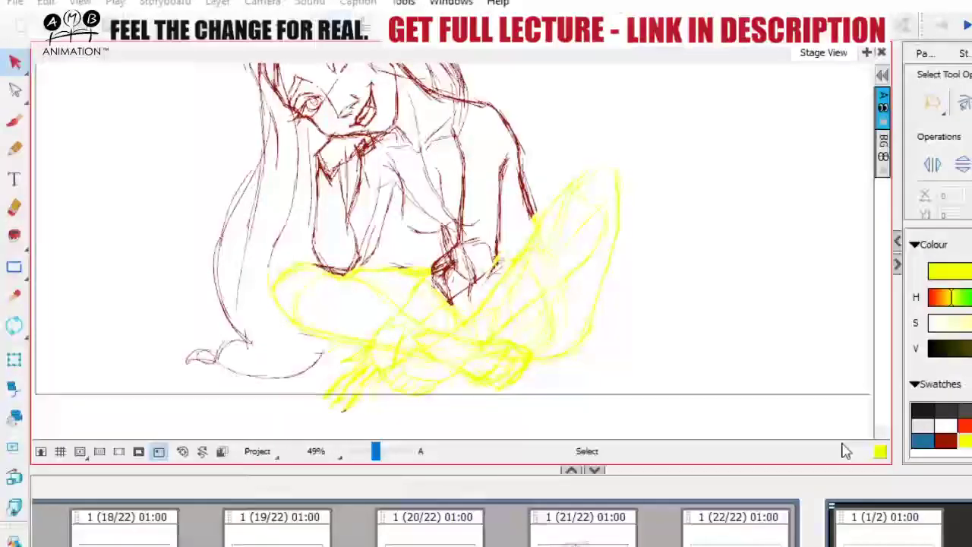
# - Strengthen the contours of the outer arm, chest and side of the torso with the dark red brush
pyautogui.hotkey('alt', 'b')
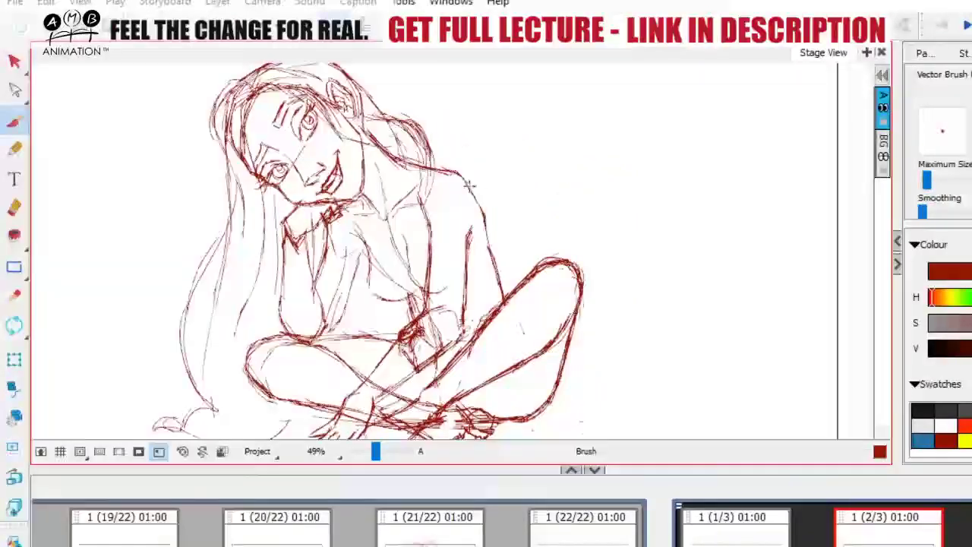
pyautogui.moveTo(488, 217); pyautogui.dragTo(490, 243)
pyautogui.moveTo(505, 313)
pyautogui.mouseDown()
pyautogui.moveTo(512, 270)
pyautogui.moveTo(589, 306)
pyautogui.mouseUp()
pyautogui.press('space')
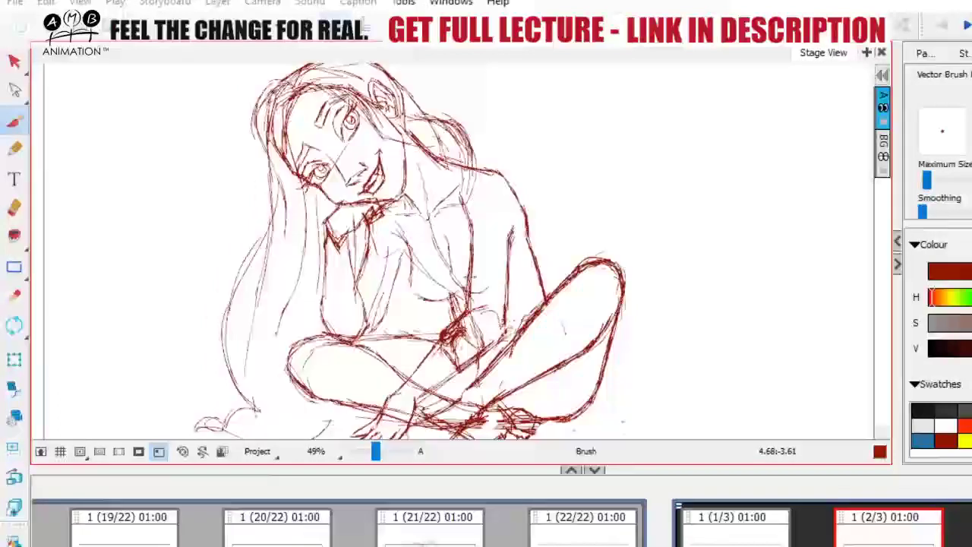
pyautogui.moveTo(375, 457); pyautogui.dragTo(377, 457)
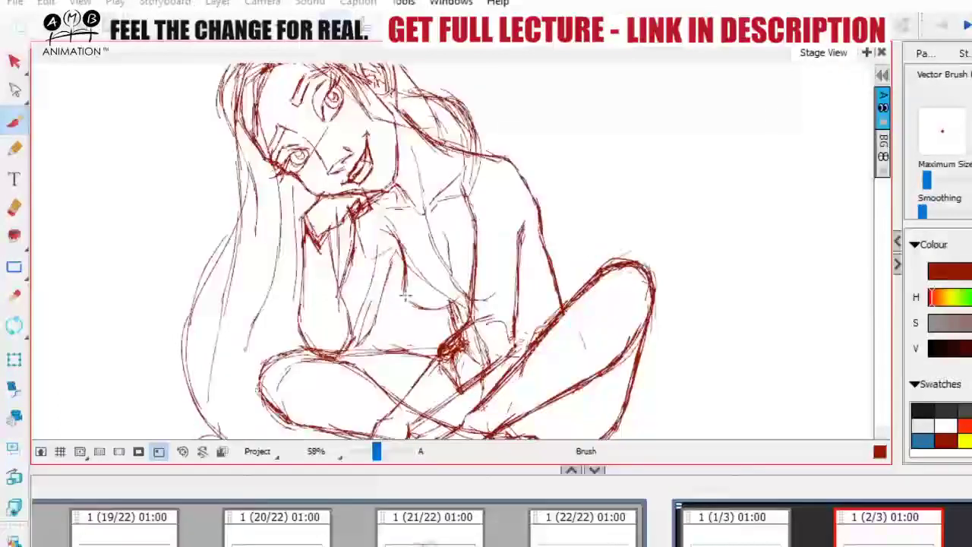
pyautogui.moveTo(405, 295)
pyautogui.mouseDown()
pyautogui.moveTo(427, 306)
pyautogui.moveTo(455, 301)
pyautogui.mouseUp()
pyautogui.moveTo(445, 230); pyautogui.dragTo(451, 288)
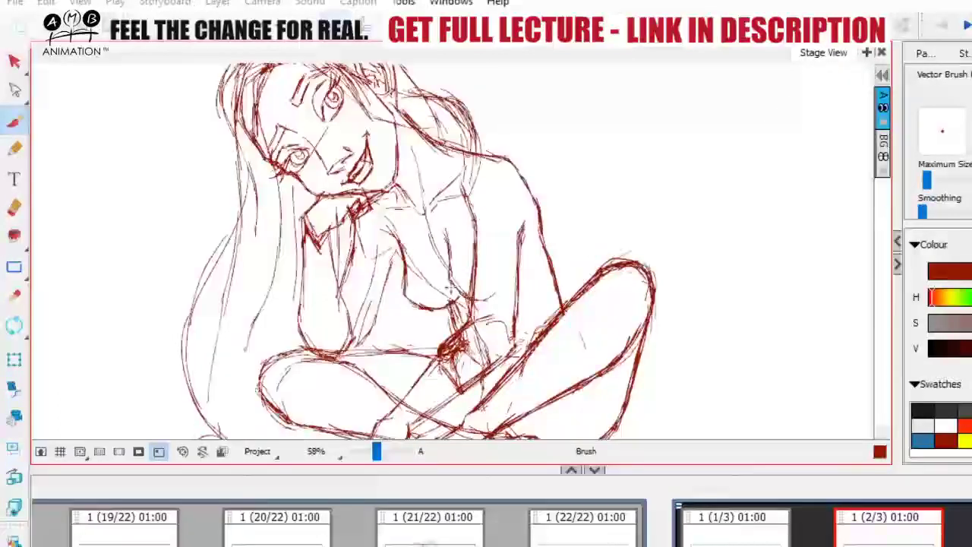
pyautogui.moveTo(396, 253); pyautogui.dragTo(368, 338)
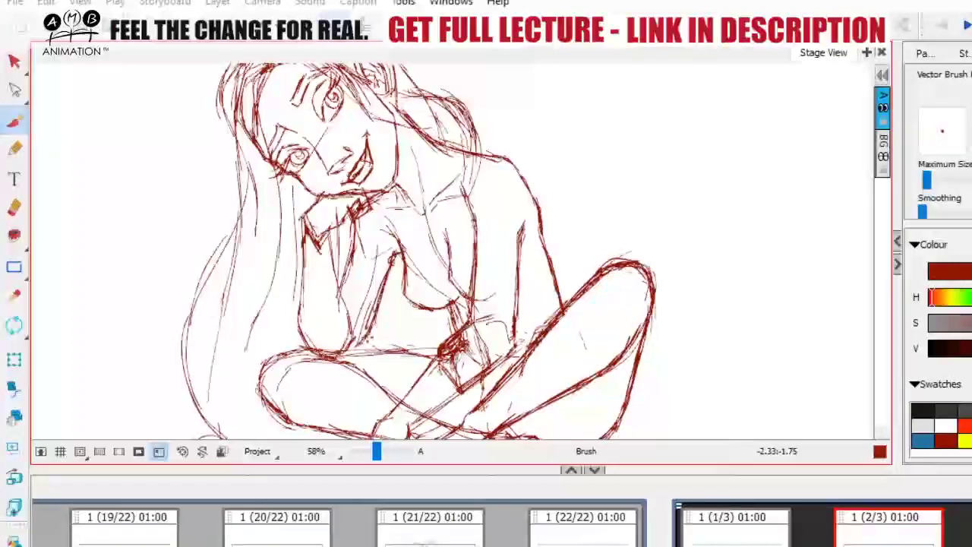
# - Redraw both edges of the supporting forearm down to a heavier, pointed elbow in dark red
pyautogui.moveTo(356, 232); pyautogui.dragTo(338, 295)
pyautogui.moveTo(329, 243); pyautogui.dragTo(351, 335)
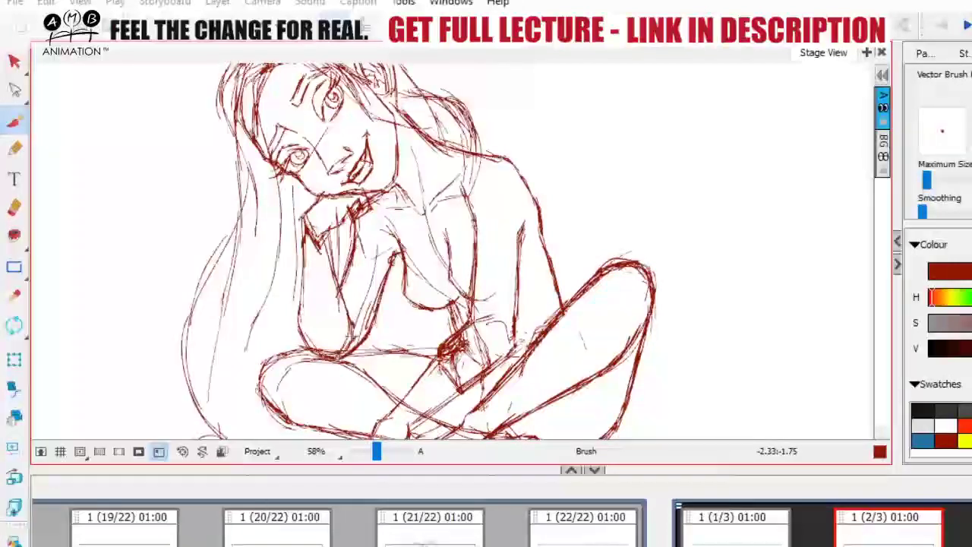
pyautogui.moveTo(316, 257); pyautogui.dragTo(308, 316)
pyautogui.moveTo(302, 220); pyautogui.dragTo(307, 325)
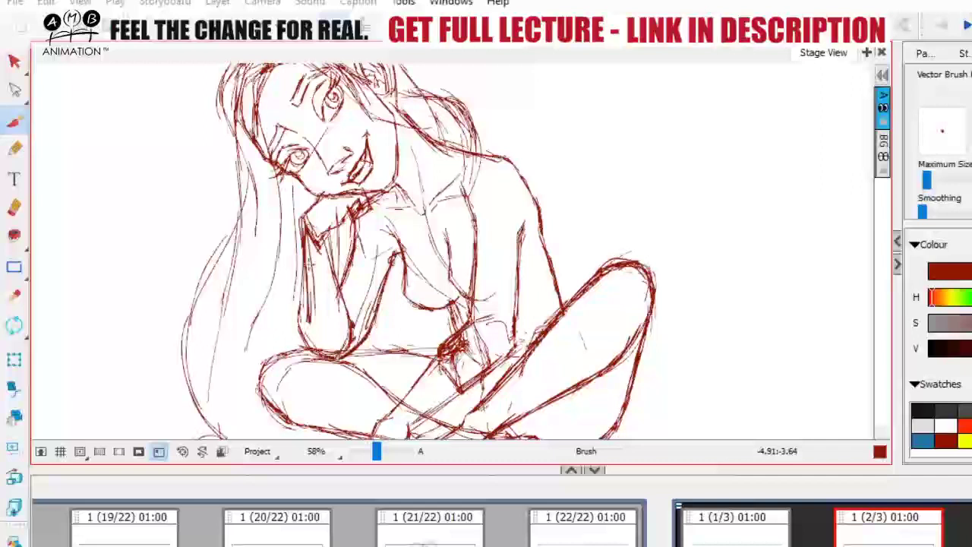
pyautogui.moveTo(310, 259); pyautogui.dragTo(325, 357)
pyautogui.moveTo(307, 325)
pyautogui.mouseDown()
pyautogui.moveTo(342, 363)
pyautogui.moveTo(363, 343)
pyautogui.moveTo(340, 359)
pyautogui.mouseUp()
pyautogui.moveTo(304, 261)
pyautogui.mouseDown()
pyautogui.moveTo(324, 354)
pyautogui.moveTo(309, 296)
pyautogui.mouseUp()
pyautogui.moveTo(325, 226); pyautogui.dragTo(360, 351)
# - Erase the stray strokes around the supporting arm's elbow
pyautogui.press('space')
pyautogui.moveTo(501, 386)
pyautogui.mouseDown()
pyautogui.moveTo(515, 397)
pyautogui.moveTo(539, 385)
pyautogui.mouseUp()
pyautogui.click(14, 208)
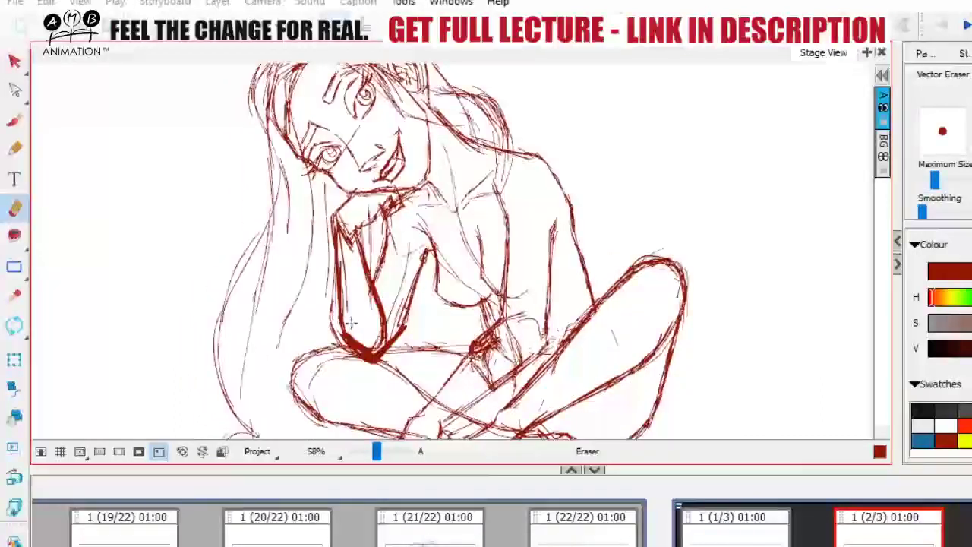
pyautogui.moveTo(357, 340)
pyautogui.mouseDown()
pyautogui.moveTo(372, 349)
pyautogui.moveTo(362, 279)
pyautogui.moveTo(329, 292)
pyautogui.moveTo(337, 347)
pyautogui.mouseUp()
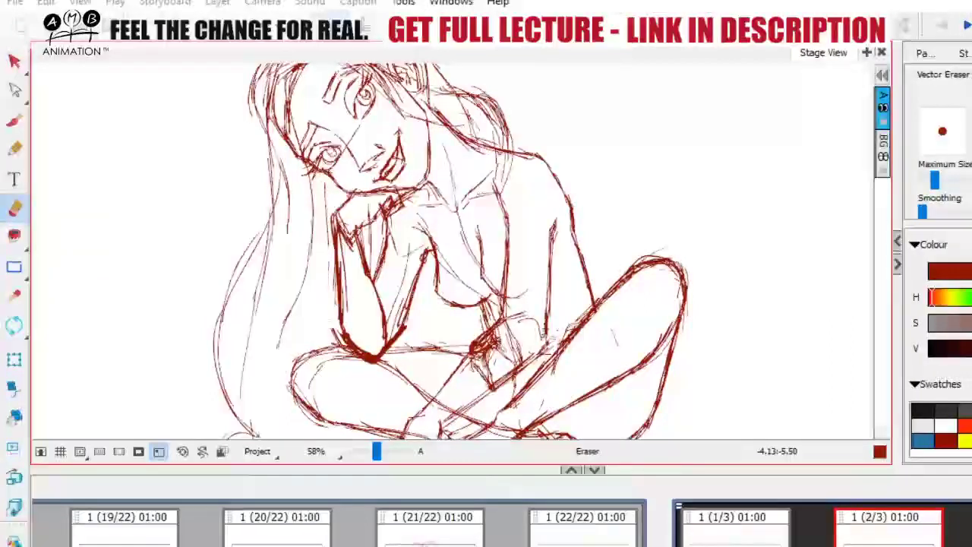
pyautogui.click(377, 453)
pyautogui.moveTo(380, 459); pyautogui.dragTo(373, 450)
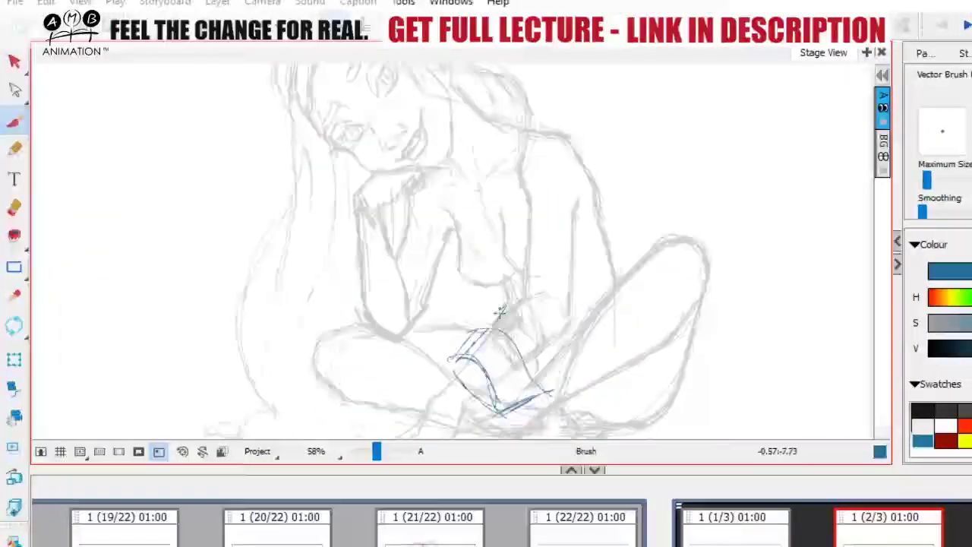
# - Sketch blue fabric folds above the cuff of the resting arm and add the sleeve's lower edge
pyautogui.moveTo(496, 319); pyautogui.dragTo(517, 295)
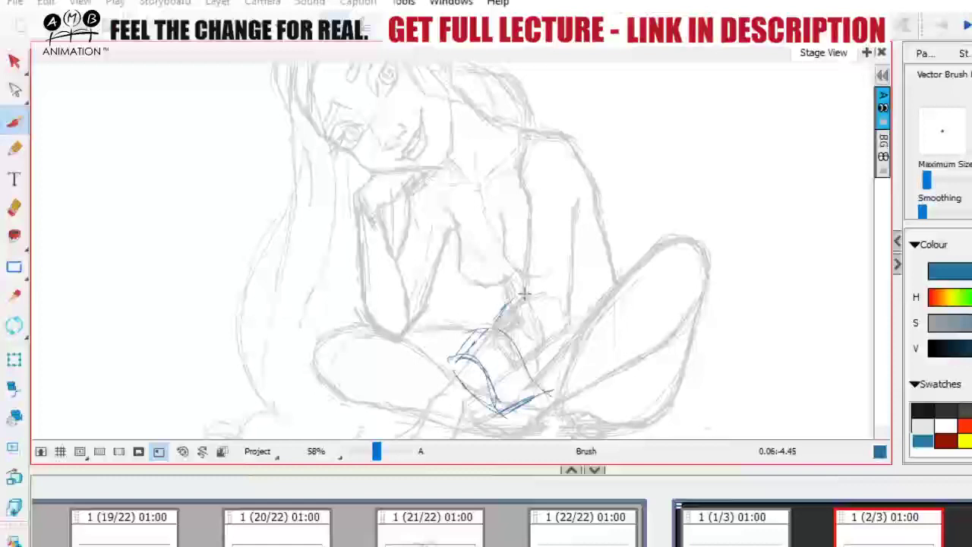
pyautogui.moveTo(486, 329)
pyautogui.mouseDown()
pyautogui.moveTo(489, 312)
pyautogui.moveTo(525, 299)
pyautogui.moveTo(495, 310)
pyautogui.mouseUp()
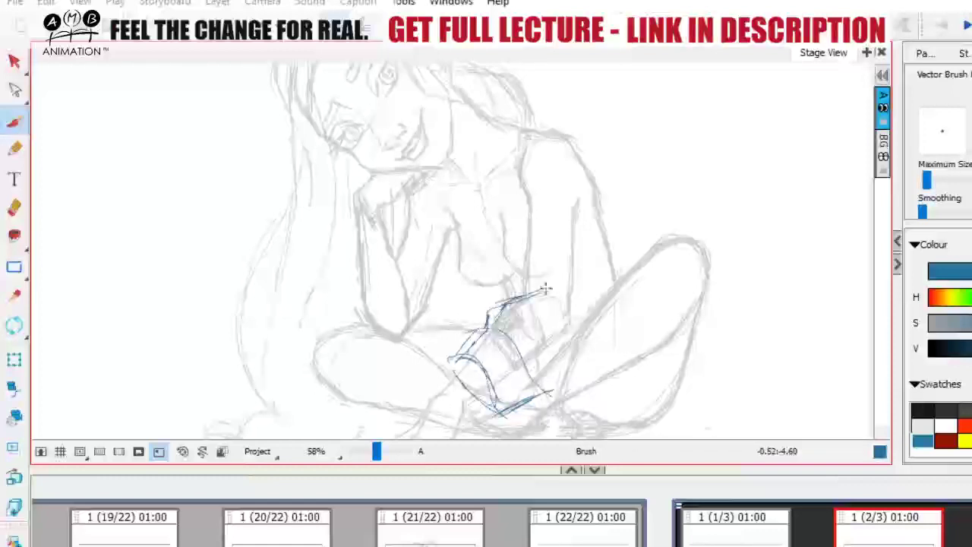
pyautogui.press('space')
pyautogui.moveTo(614, 265); pyautogui.dragTo(587, 205)
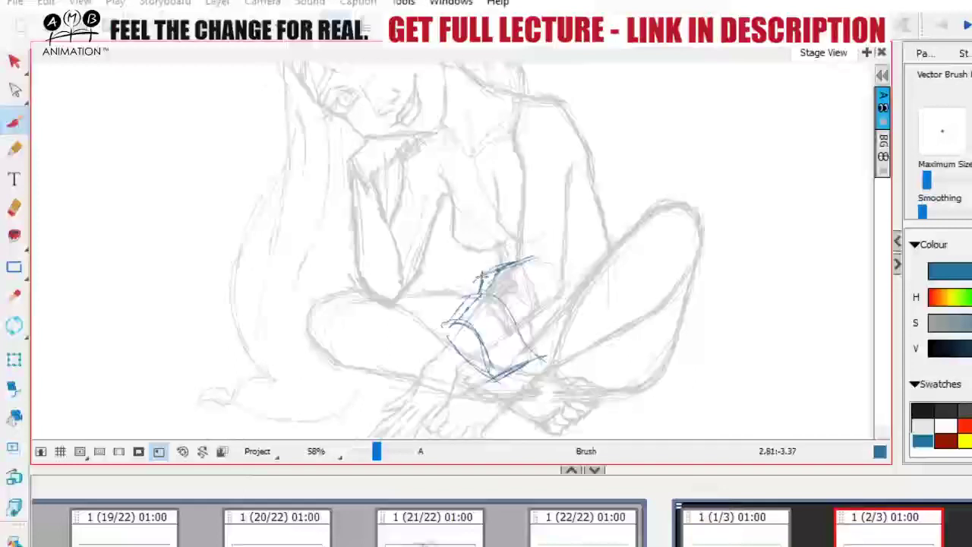
pyautogui.press('space')
pyautogui.moveTo(582, 271); pyautogui.dragTo(573, 278)
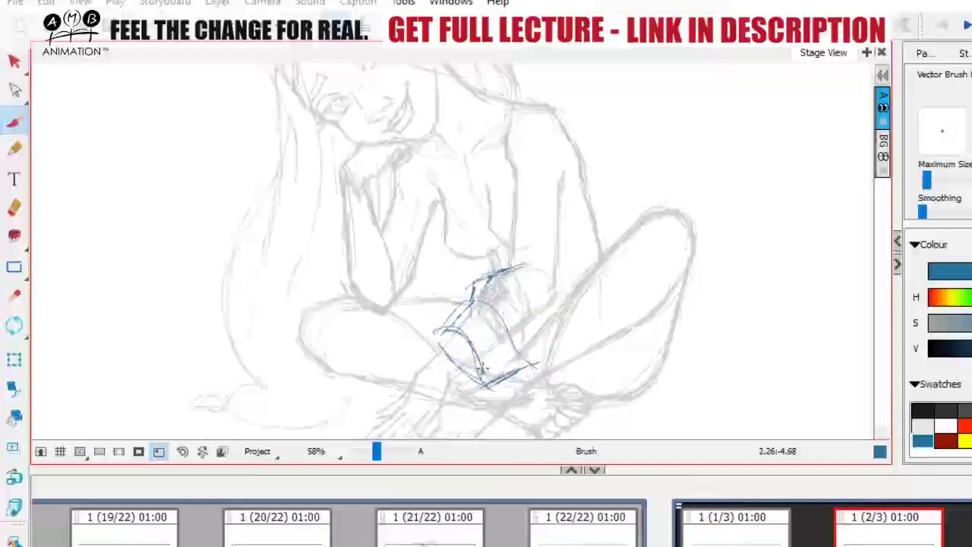
pyautogui.moveTo(494, 360); pyautogui.dragTo(562, 327)
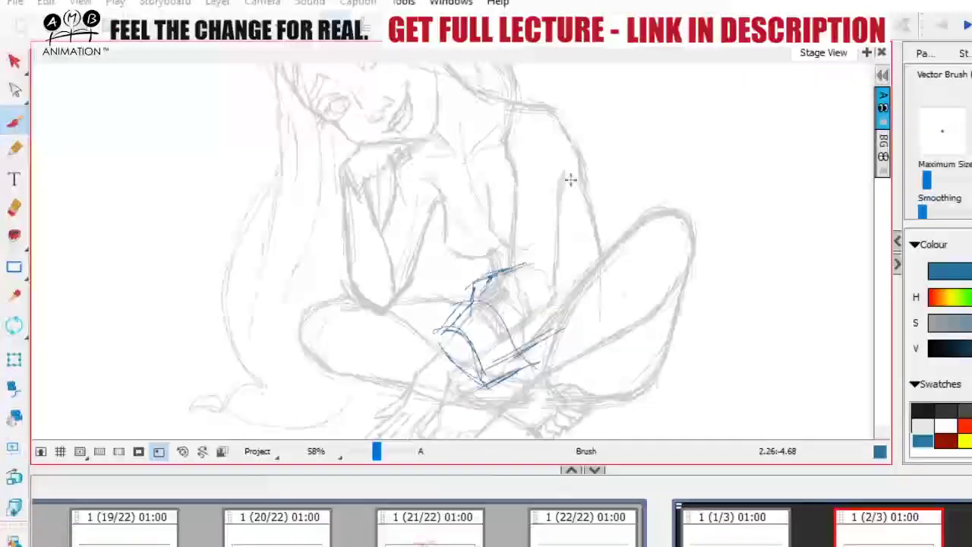
# - Draw the sleeve's outer edge in blue from the upper arm around the elbow towards the cuff
pyautogui.moveTo(567, 183); pyautogui.dragTo(579, 298)
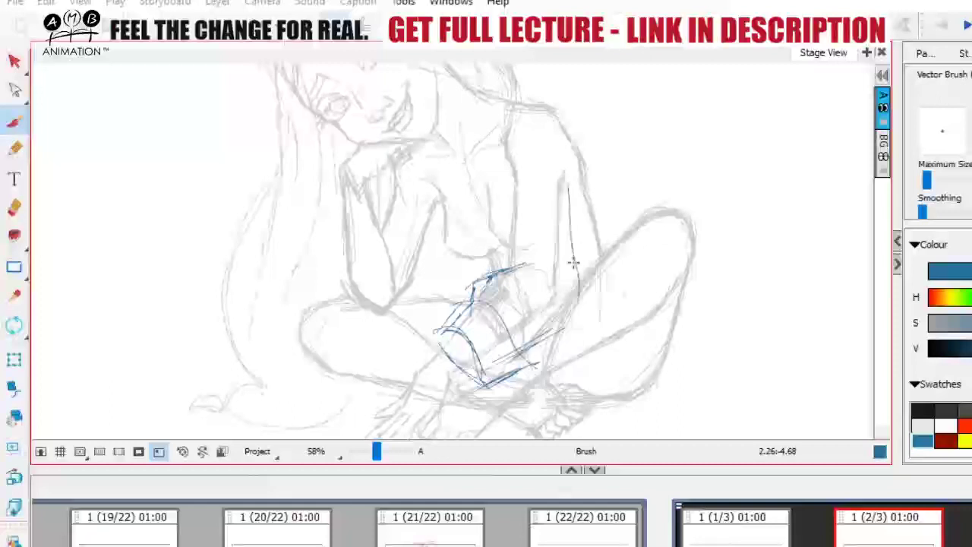
pyautogui.moveTo(568, 189); pyautogui.dragTo(569, 242)
pyautogui.moveTo(567, 205); pyautogui.dragTo(560, 350)
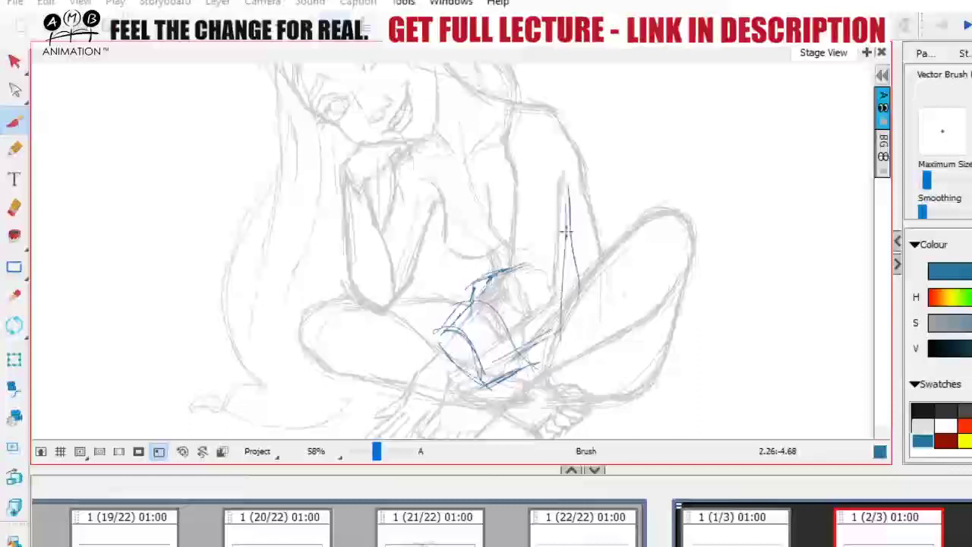
pyautogui.moveTo(570, 243)
pyautogui.mouseDown()
pyautogui.moveTo(581, 293)
pyautogui.moveTo(547, 335)
pyautogui.moveTo(571, 315)
pyautogui.moveTo(553, 329)
pyautogui.mouseUp()
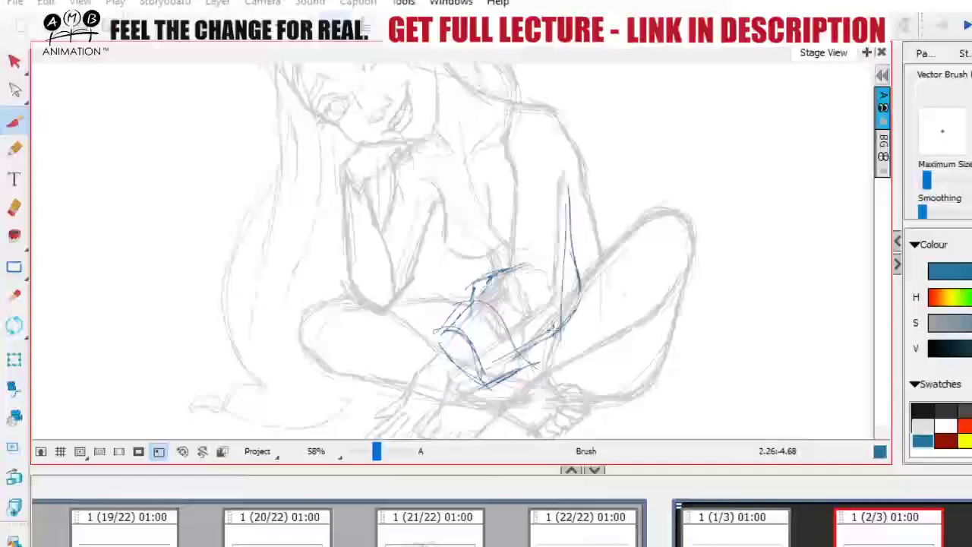
pyautogui.moveTo(577, 269); pyautogui.dragTo(556, 325)
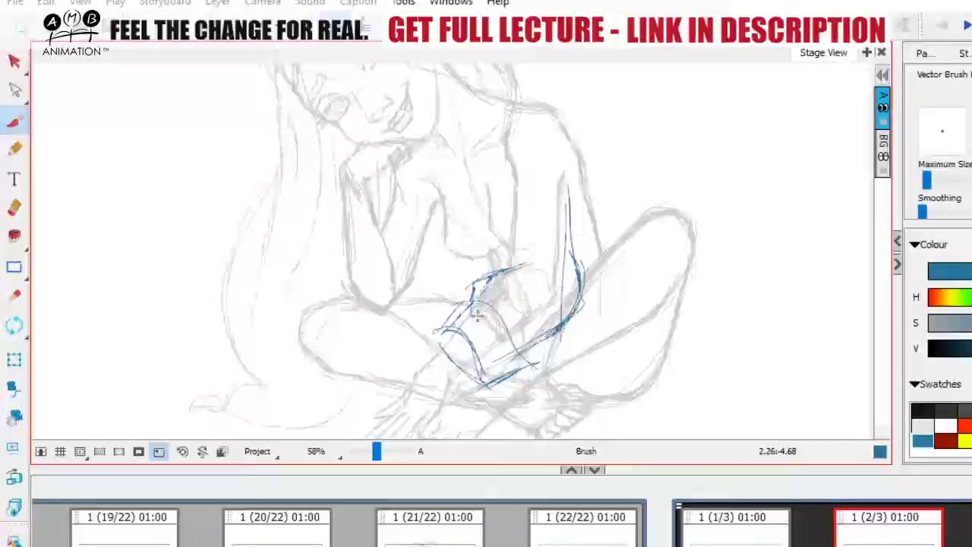
# - Add a fold at the resting arm's inner elbow and a curved one across its upper arm, undoing the last stray stroke
pyautogui.moveTo(625, 336); pyautogui.dragTo(676, 372)
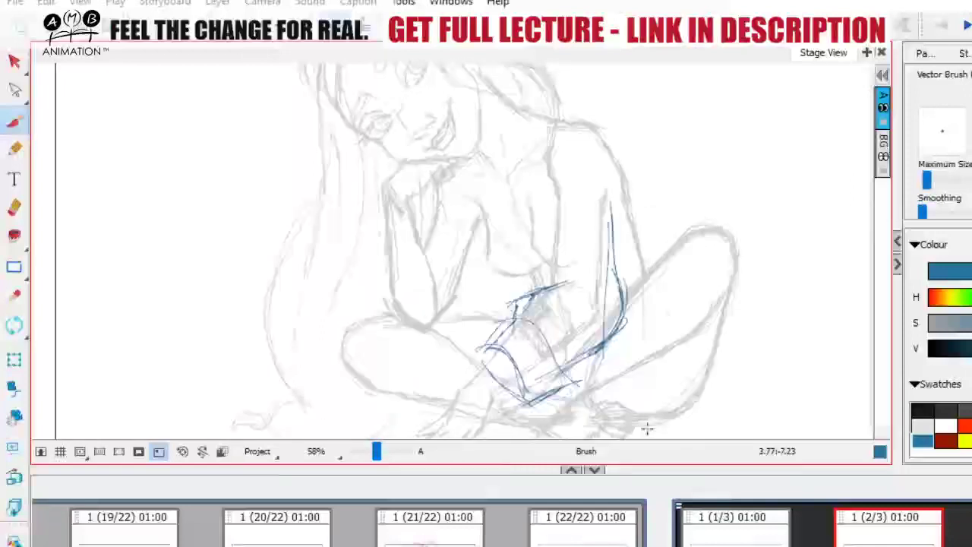
pyautogui.press('space')
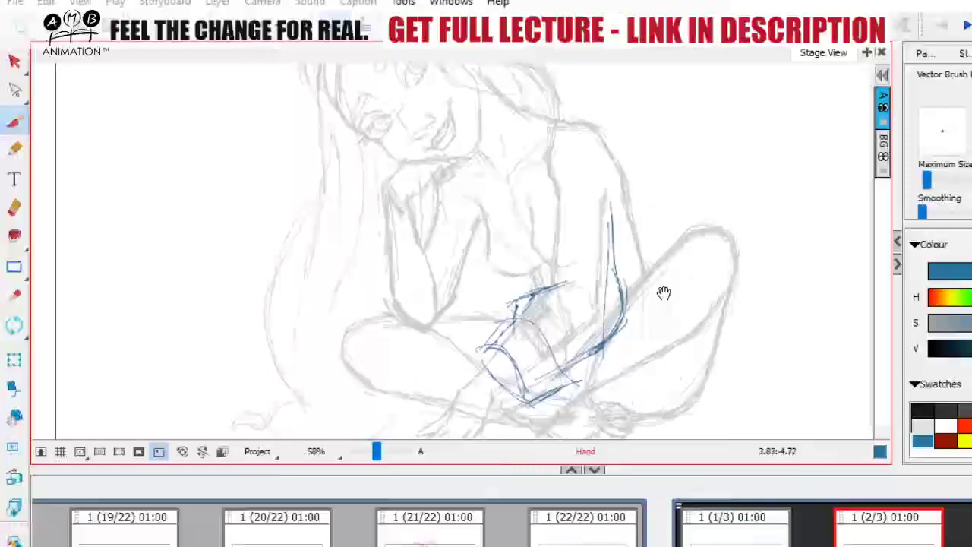
pyautogui.moveTo(664, 293); pyautogui.dragTo(603, 296)
pyautogui.press('space')
pyautogui.moveTo(503, 285); pyautogui.dragTo(516, 260)
pyautogui.press('space')
pyautogui.moveTo(546, 238); pyautogui.dragTo(540, 250)
pyautogui.moveTo(491, 200)
pyautogui.mouseDown()
pyautogui.moveTo(527, 176)
pyautogui.moveTo(547, 197)
pyautogui.moveTo(494, 201)
pyautogui.moveTo(542, 164)
pyautogui.mouseUp()
pyautogui.press('space')
pyautogui.moveTo(495, 192); pyautogui.dragTo(536, 164)
pyautogui.hotkey('ctrl', 'z')
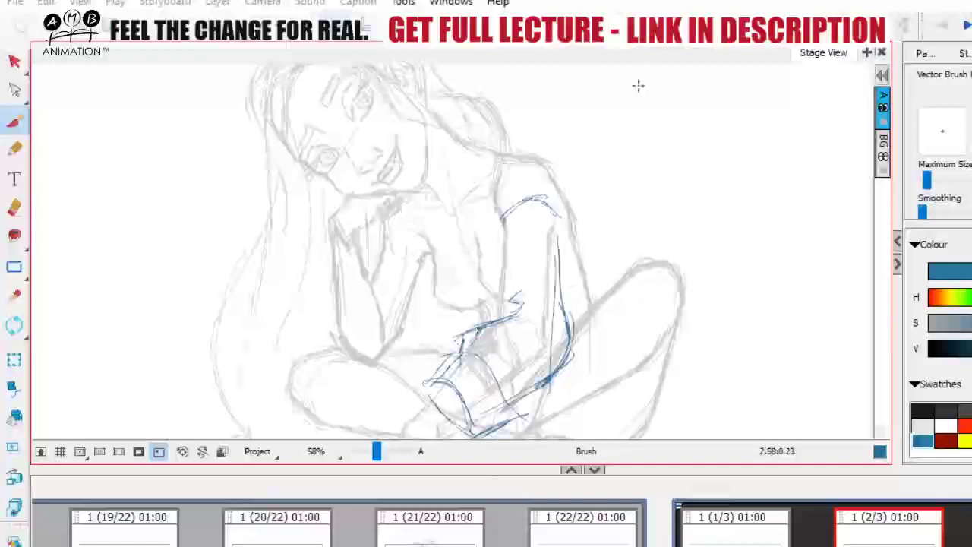
# - Draw the sleeve's inner edge down to the elbow crease and add a curved fold across the upper arm
pyautogui.moveTo(502, 214); pyautogui.dragTo(501, 276)
pyautogui.moveTo(505, 241); pyautogui.dragTo(499, 296)
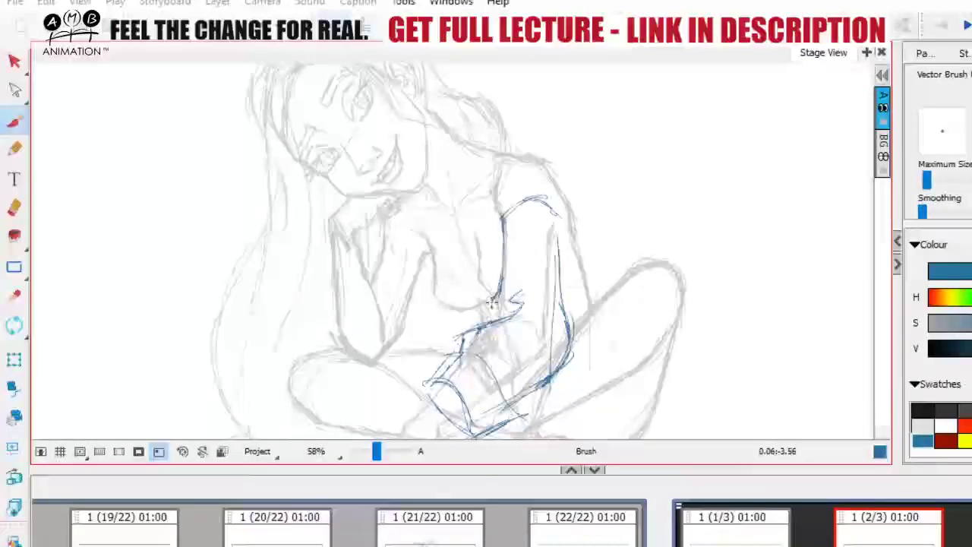
pyautogui.moveTo(508, 293); pyautogui.dragTo(526, 291)
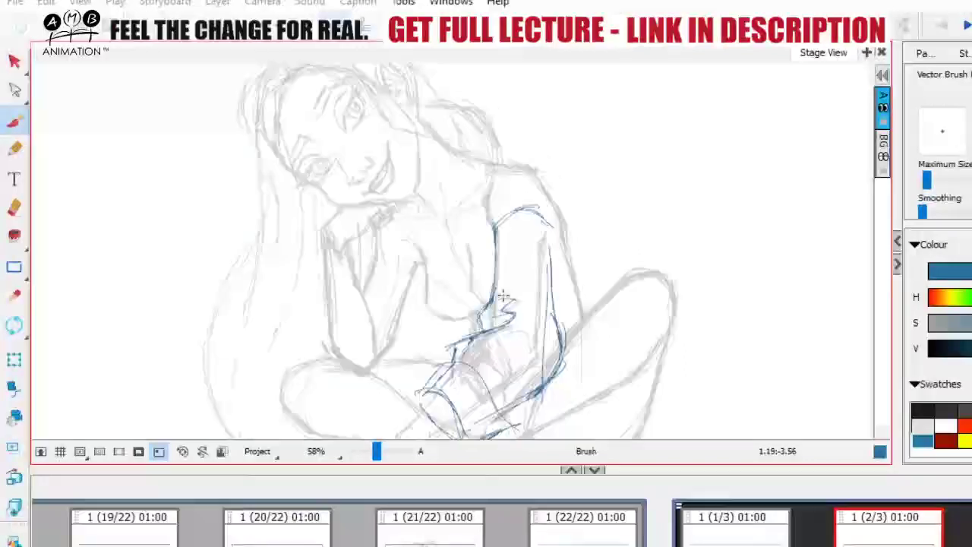
pyautogui.moveTo(499, 293); pyautogui.dragTo(519, 242)
pyautogui.moveTo(481, 312); pyautogui.dragTo(515, 236)
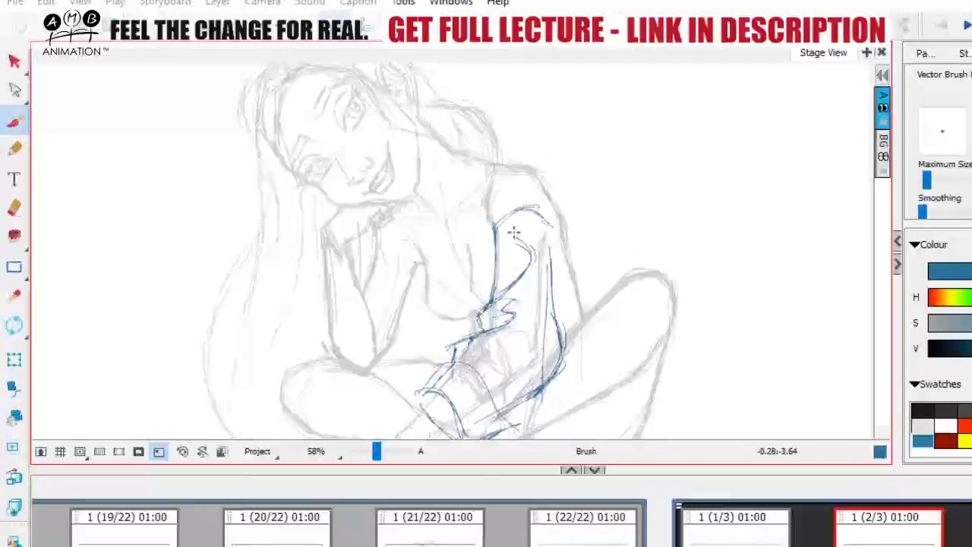
# - Reinforce the blue folds at the inner elbow and extend the curved fold on the upper sleeve
pyautogui.press('space')
pyautogui.moveTo(595, 277)
pyautogui.mouseDown()
pyautogui.moveTo(627, 196)
pyautogui.moveTo(624, 215)
pyautogui.mouseUp()
pyautogui.moveTo(545, 179); pyautogui.dragTo(505, 262)
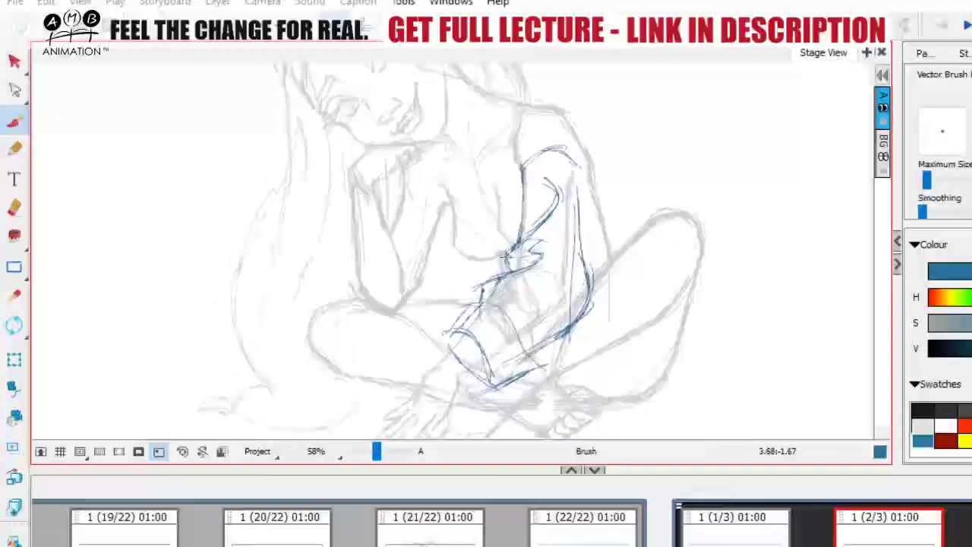
pyautogui.press('space')
pyautogui.moveTo(568, 277); pyautogui.dragTo(546, 319)
pyautogui.moveTo(554, 207)
pyautogui.mouseDown()
pyautogui.moveTo(499, 208)
pyautogui.moveTo(506, 206)
pyautogui.mouseUp()
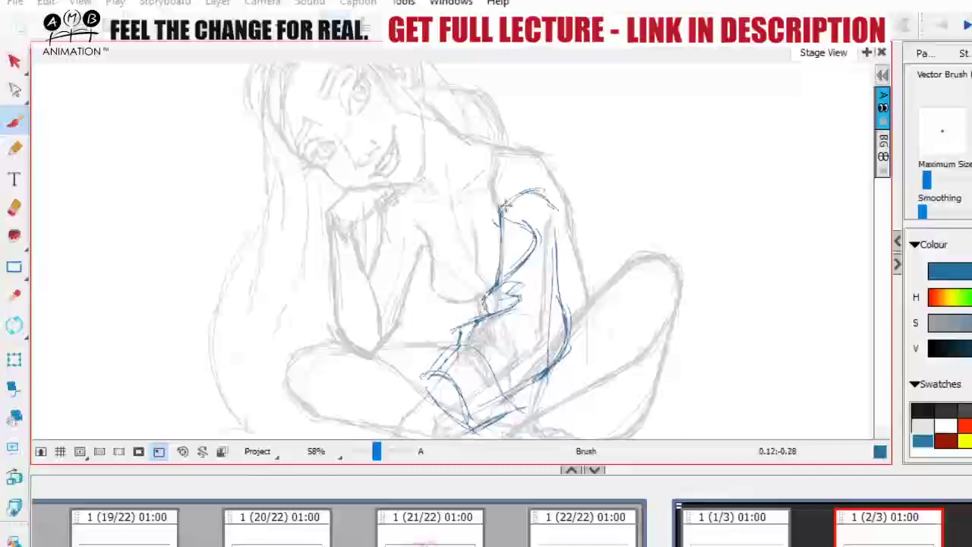
# - Thicken the sleeve's outer edge down to the elbow and go over the crease and cuff lines in blue
pyautogui.moveTo(561, 227); pyautogui.dragTo(568, 303)
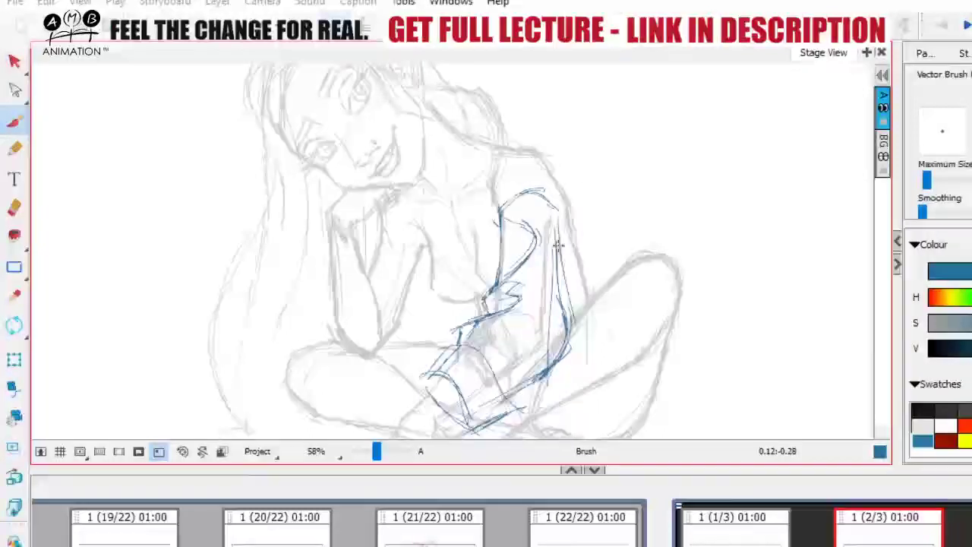
pyautogui.moveTo(559, 247); pyautogui.dragTo(565, 345)
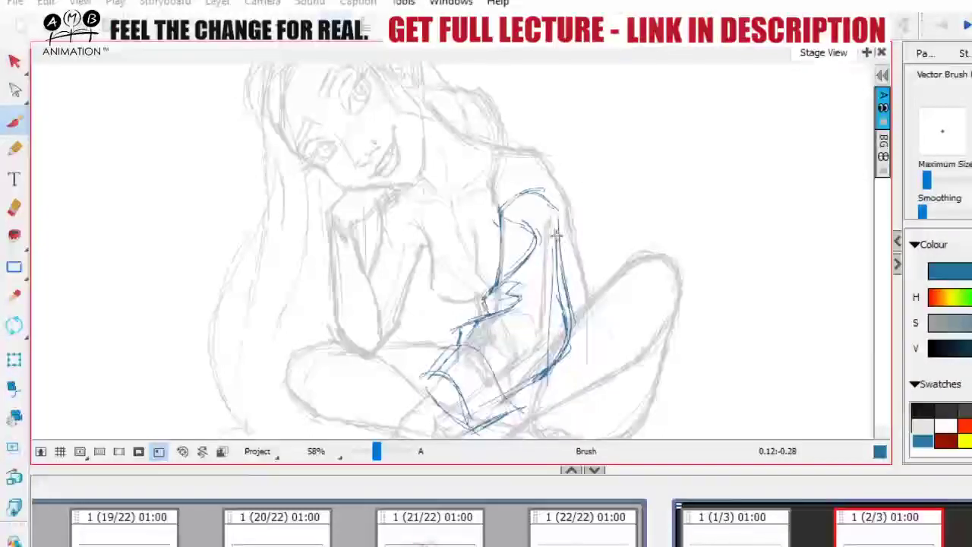
pyautogui.moveTo(558, 211)
pyautogui.mouseDown()
pyautogui.moveTo(561, 238)
pyautogui.moveTo(559, 224)
pyautogui.mouseUp()
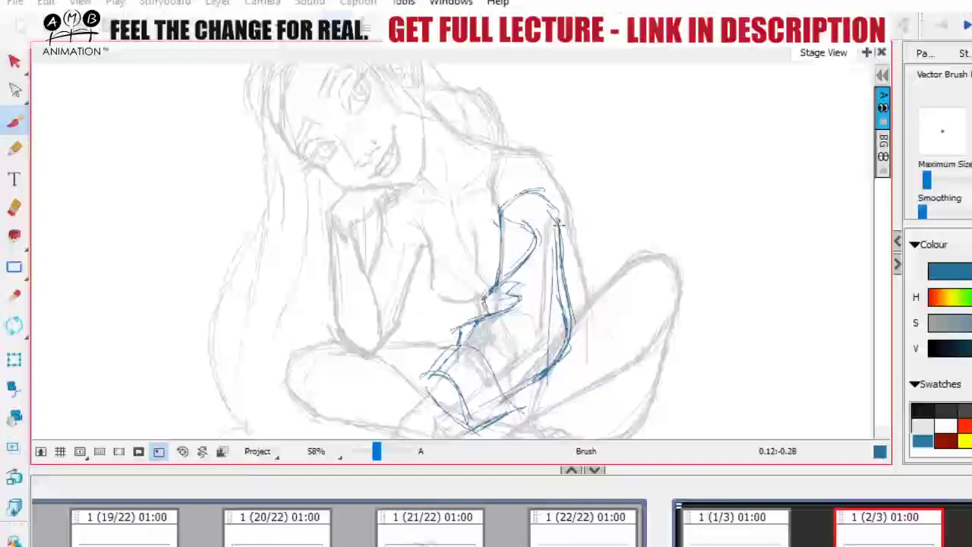
pyautogui.moveTo(485, 301); pyautogui.dragTo(510, 224)
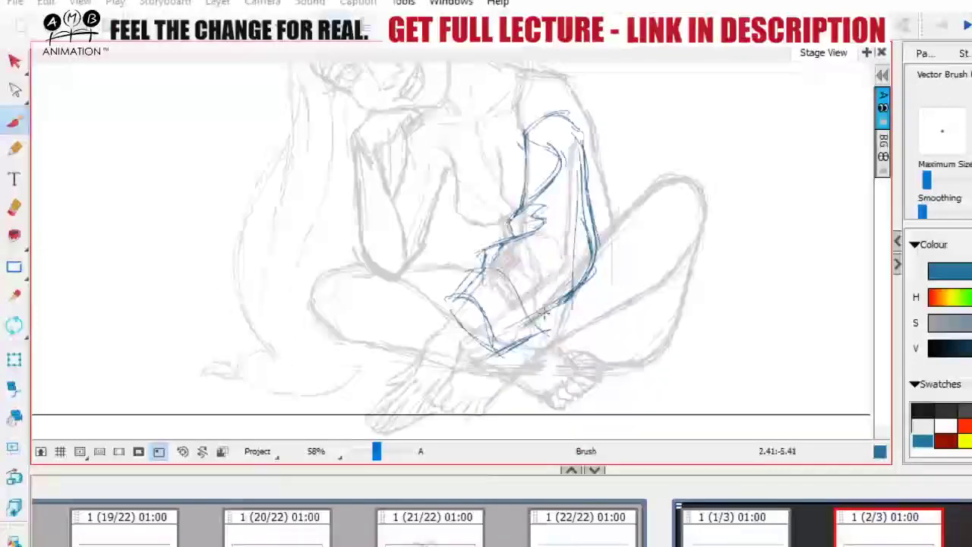
pyautogui.moveTo(479, 267); pyautogui.dragTo(451, 300)
pyautogui.moveTo(563, 249)
pyautogui.mouseDown()
pyautogui.moveTo(588, 327)
pyautogui.moveTo(631, 286)
pyautogui.moveTo(651, 297)
pyautogui.moveTo(640, 282)
pyautogui.mouseUp()
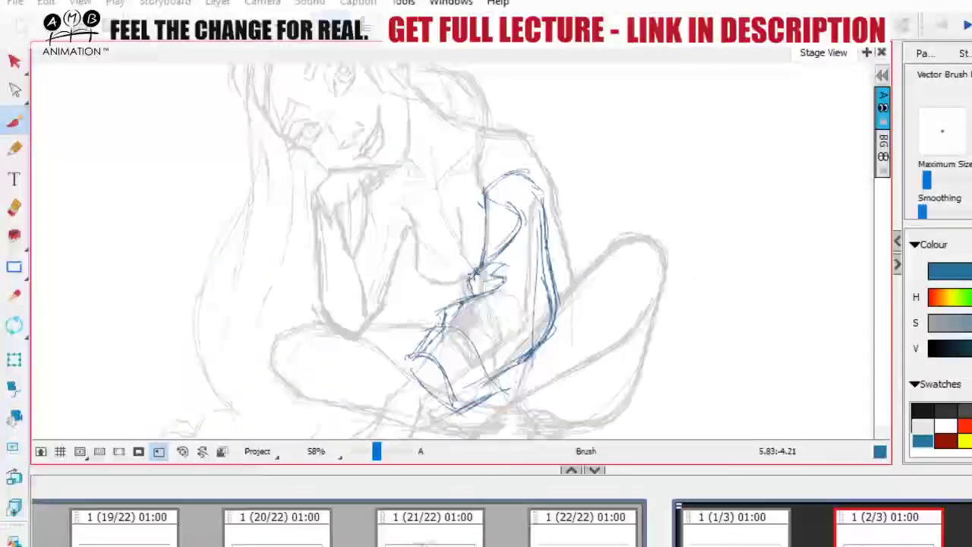
# - Sketch the supporting arm's sleeve in blue, closing its edge beside the elbow and adding folds towards the torso
pyautogui.moveTo(498, 285); pyautogui.dragTo(537, 291)
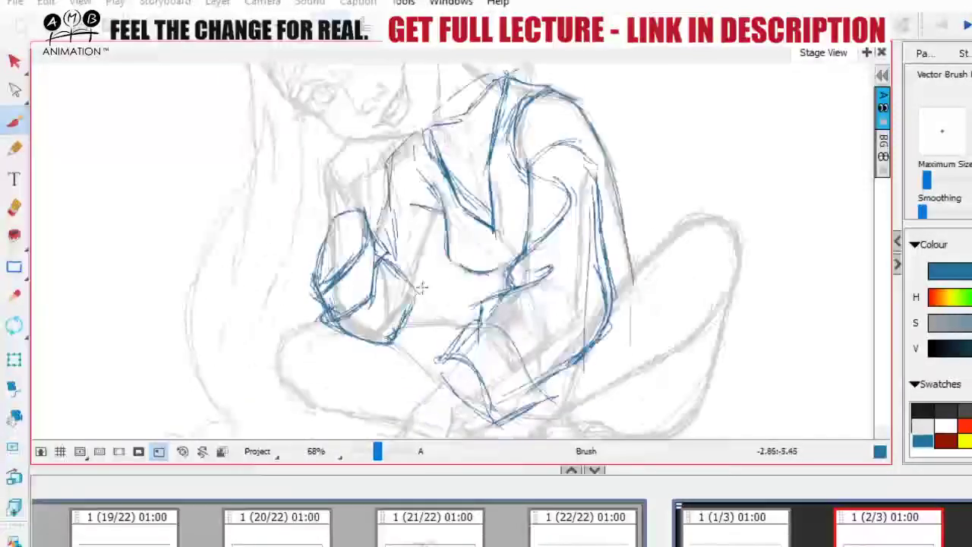
pyautogui.moveTo(432, 272)
pyautogui.mouseDown()
pyautogui.moveTo(389, 339)
pyautogui.moveTo(456, 304)
pyautogui.moveTo(536, 321)
pyautogui.moveTo(496, 262)
pyautogui.mouseUp()
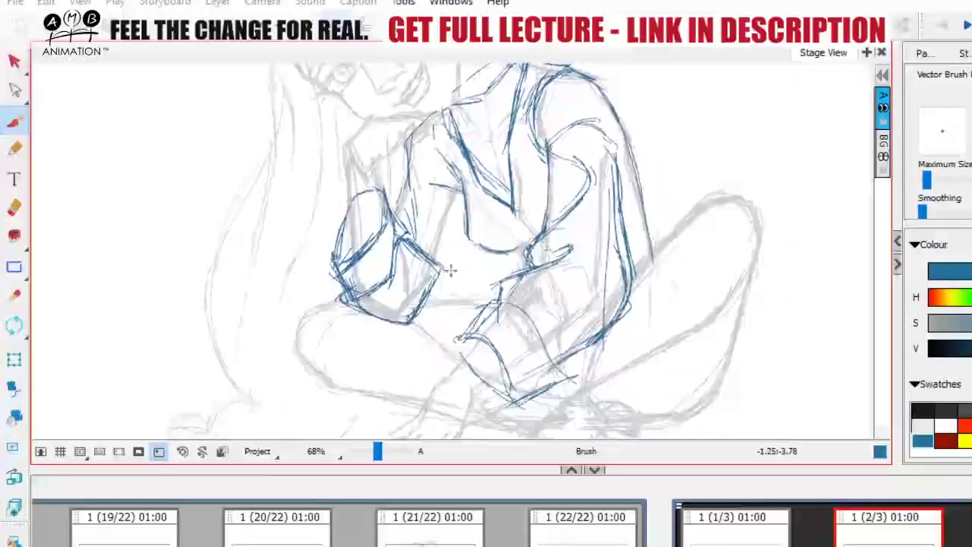
pyautogui.moveTo(448, 287); pyautogui.dragTo(404, 325)
pyautogui.moveTo(393, 285)
pyautogui.mouseDown()
pyautogui.moveTo(431, 270)
pyautogui.moveTo(427, 290)
pyautogui.mouseUp()
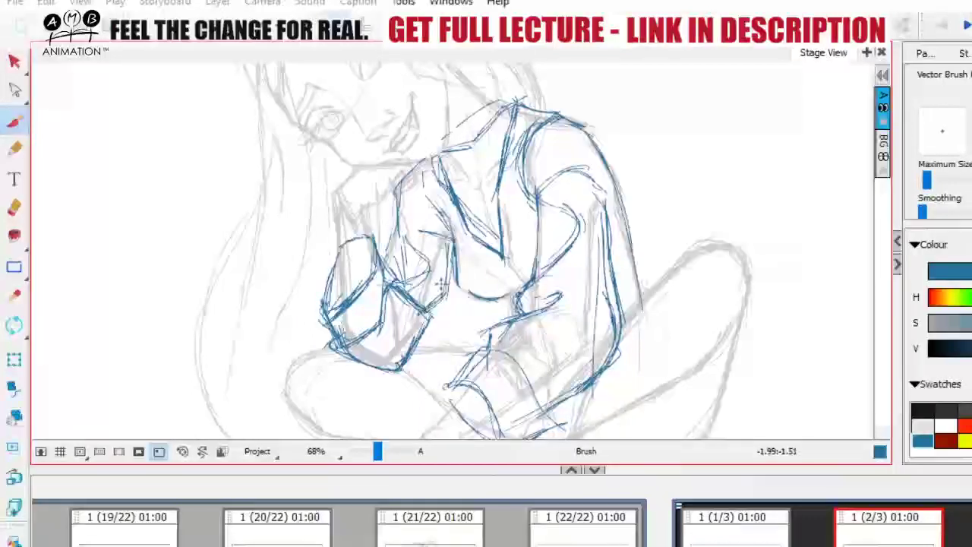
# - Thicken the blue outline around the bent arm's cuff and elbow, along its lower and inner edges
pyautogui.moveTo(517, 368); pyautogui.dragTo(516, 387)
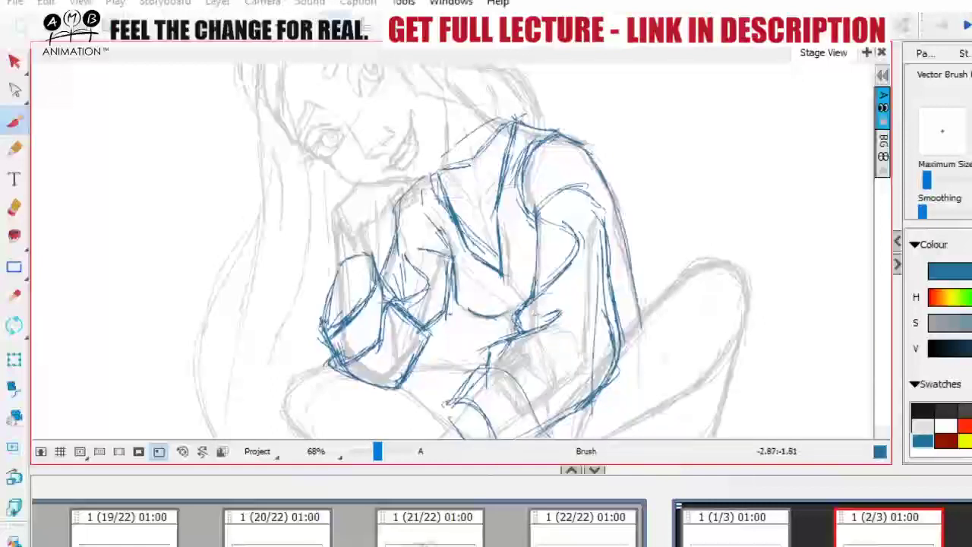
pyautogui.moveTo(450, 300); pyautogui.dragTo(470, 246)
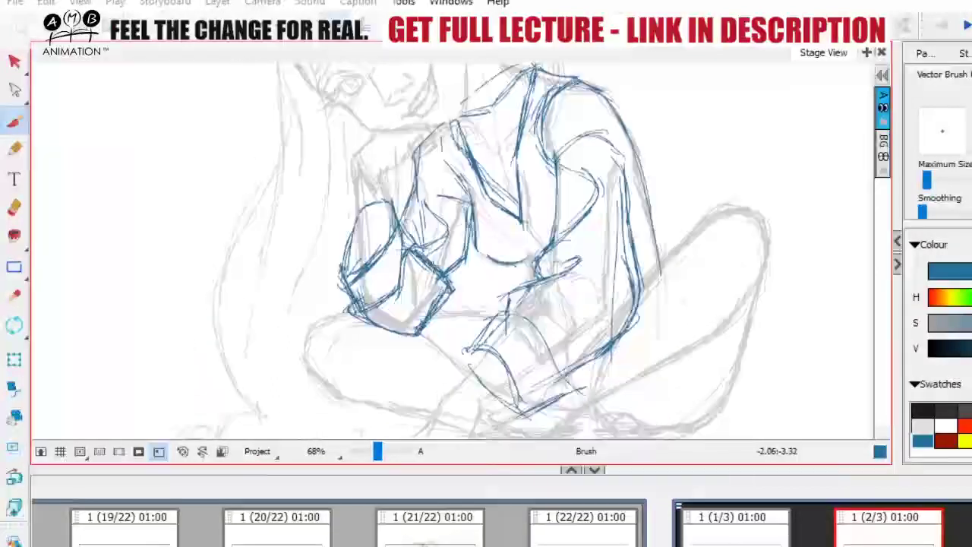
pyautogui.moveTo(346, 306); pyautogui.dragTo(387, 332)
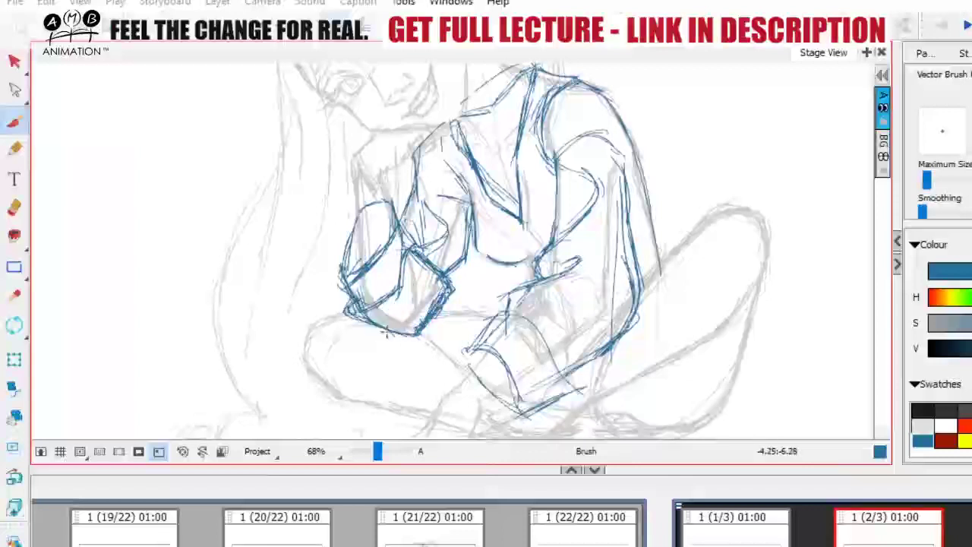
pyautogui.scroll(3, 456, 285)
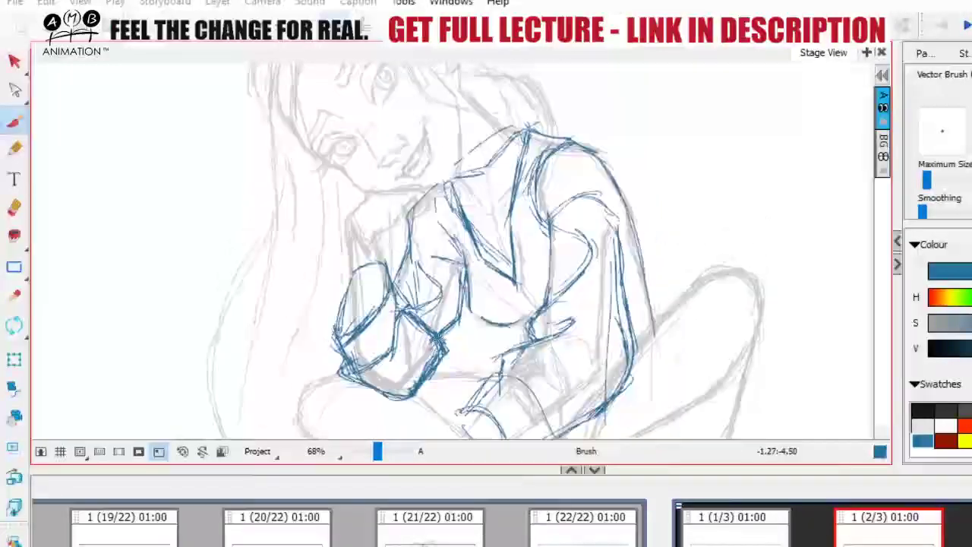
pyautogui.press('space')
# - Extend the blue waist fold with a short line down to the supporting arm's cuff
pyautogui.moveTo(555, 249); pyautogui.dragTo(532, 190)
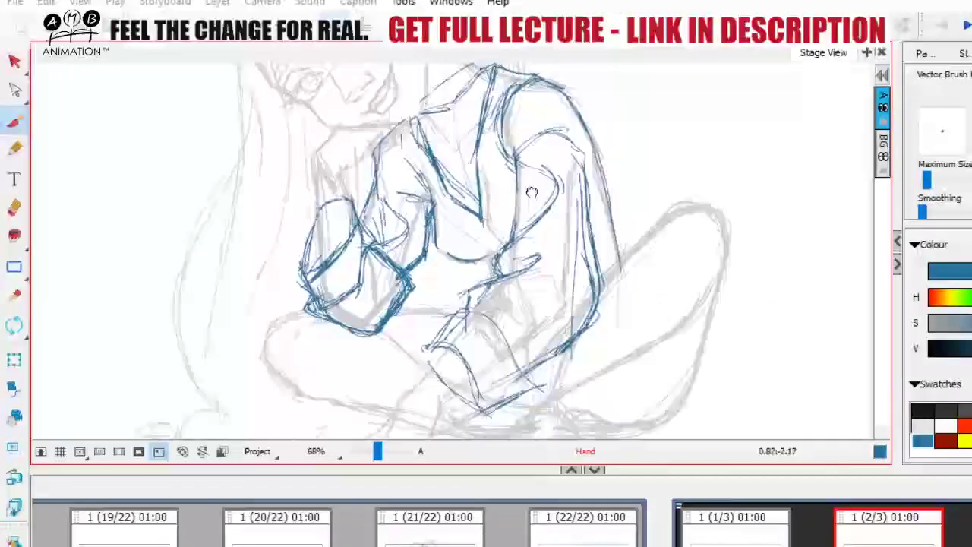
pyautogui.moveTo(643, 260); pyautogui.dragTo(621, 284)
pyautogui.moveTo(503, 328); pyautogui.dragTo(464, 288)
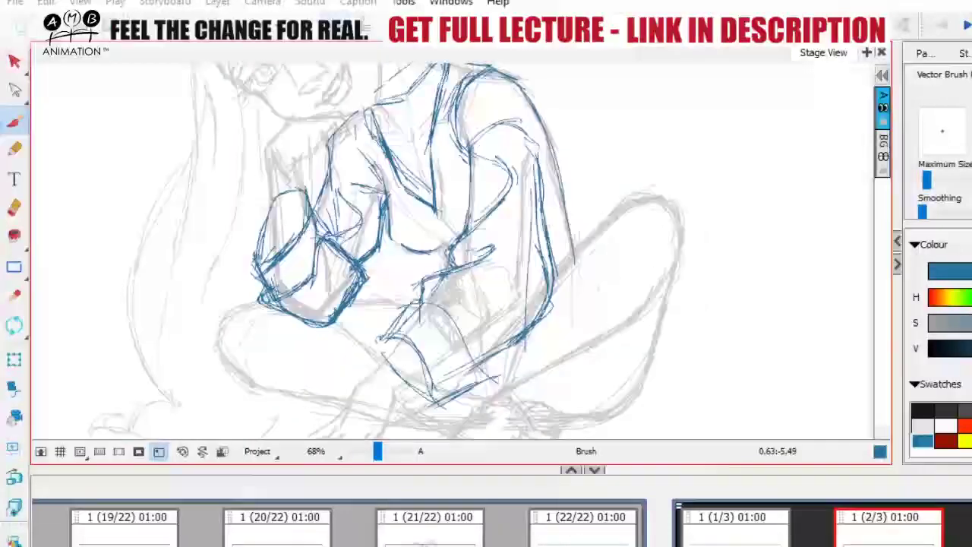
pyautogui.press('space')
pyautogui.moveTo(501, 234); pyautogui.dragTo(488, 252)
pyautogui.press('space')
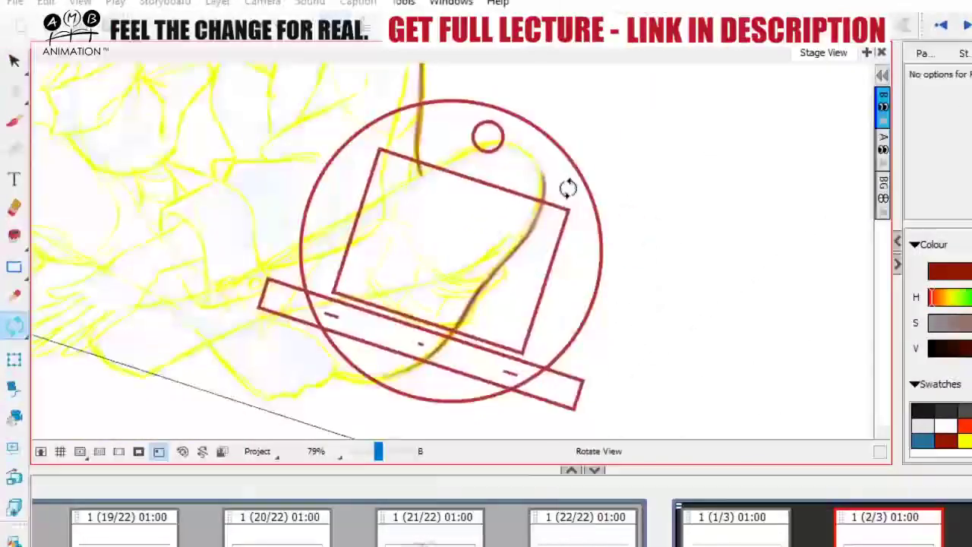
# - Trace the thigh's upper edge and the rounded knee in dark red over the yellow sketch
pyautogui.click(14, 121)
pyautogui.press('space')
pyautogui.moveTo(460, 302); pyautogui.dragTo(403, 286)
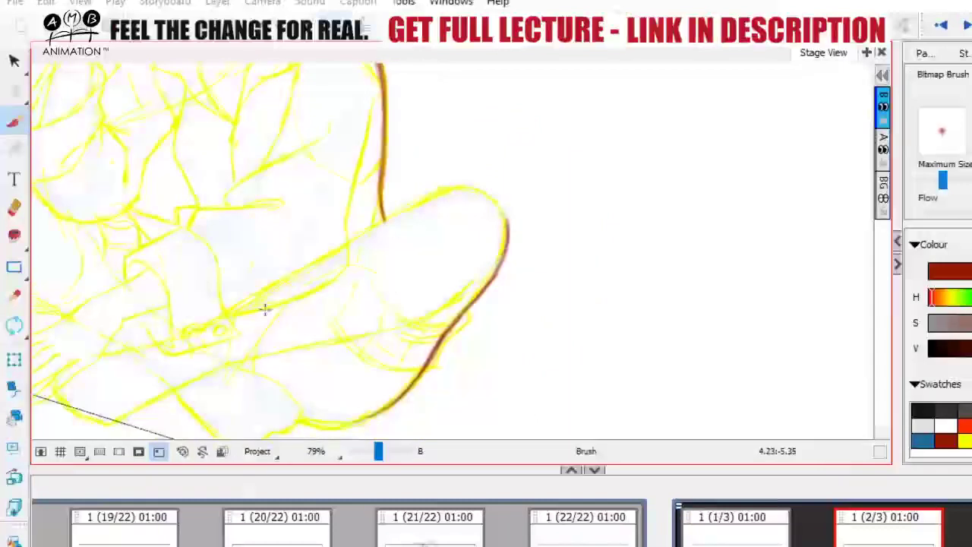
pyautogui.moveTo(228, 312); pyautogui.dragTo(334, 249)
pyautogui.moveTo(262, 298)
pyautogui.mouseDown()
pyautogui.moveTo(392, 210)
pyautogui.moveTo(467, 192)
pyautogui.mouseUp()
pyautogui.moveTo(372, 226); pyautogui.dragTo(481, 191)
pyautogui.moveTo(286, 280)
pyautogui.mouseDown()
pyautogui.moveTo(440, 194)
pyautogui.moveTo(495, 207)
pyautogui.moveTo(491, 243)
pyautogui.mouseUp()
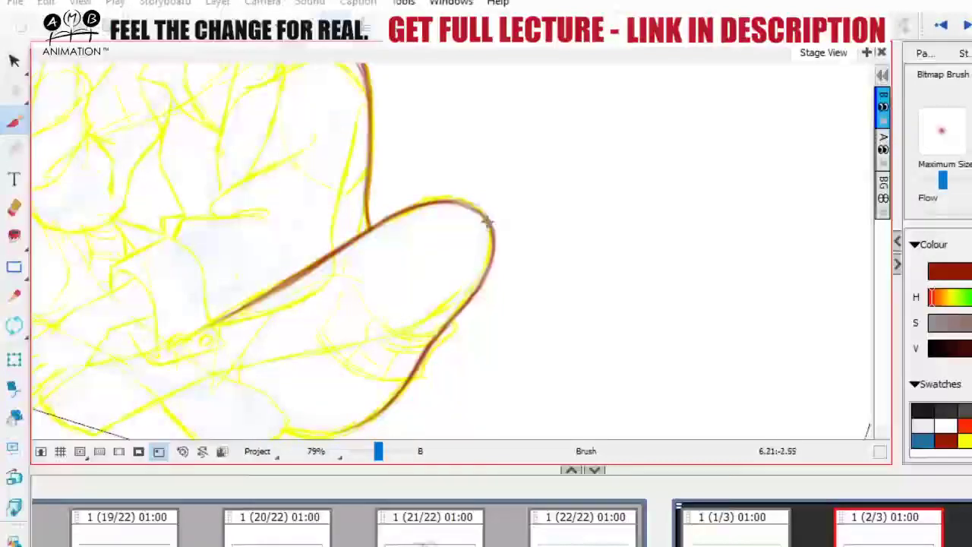
# - Trace the long inner line of the folded leg in dark red, curving it up towards the knee
pyautogui.moveTo(486, 217); pyautogui.dragTo(601, 217)
pyautogui.moveTo(403, 321); pyautogui.dragTo(578, 225)
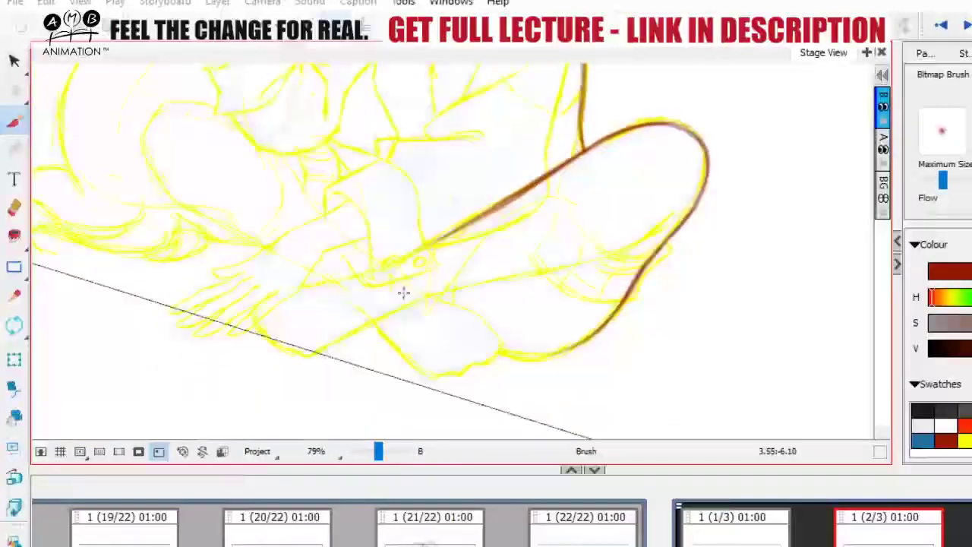
pyautogui.moveTo(389, 265)
pyautogui.mouseDown()
pyautogui.moveTo(414, 304)
pyautogui.moveTo(482, 278)
pyautogui.moveTo(584, 264)
pyautogui.moveTo(430, 317)
pyautogui.moveTo(460, 300)
pyautogui.moveTo(417, 327)
pyautogui.moveTo(463, 292)
pyautogui.mouseUp()
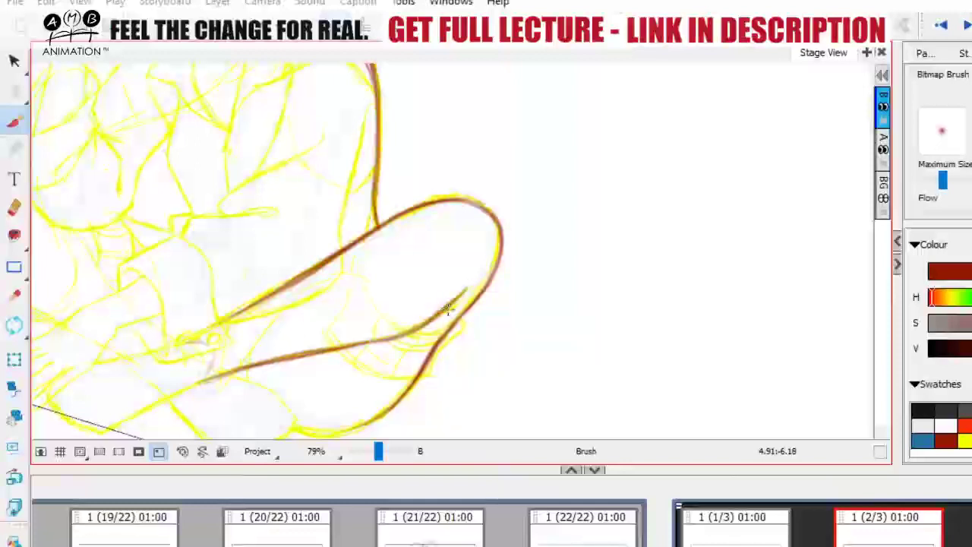
pyautogui.press('space')
pyautogui.moveTo(469, 285)
pyautogui.mouseDown()
pyautogui.moveTo(564, 223)
pyautogui.moveTo(564, 330)
pyautogui.moveTo(574, 350)
pyautogui.moveTo(594, 317)
pyautogui.moveTo(603, 256)
pyautogui.moveTo(612, 288)
pyautogui.moveTo(588, 284)
pyautogui.mouseUp()
pyautogui.press('space')
# - Rotate the canvas and trim the outer edge of the knee's top outline with the Eraser
pyautogui.click(19, 329)
pyautogui.moveTo(297, 296); pyautogui.dragTo(363, 326)
pyautogui.click(14, 207)
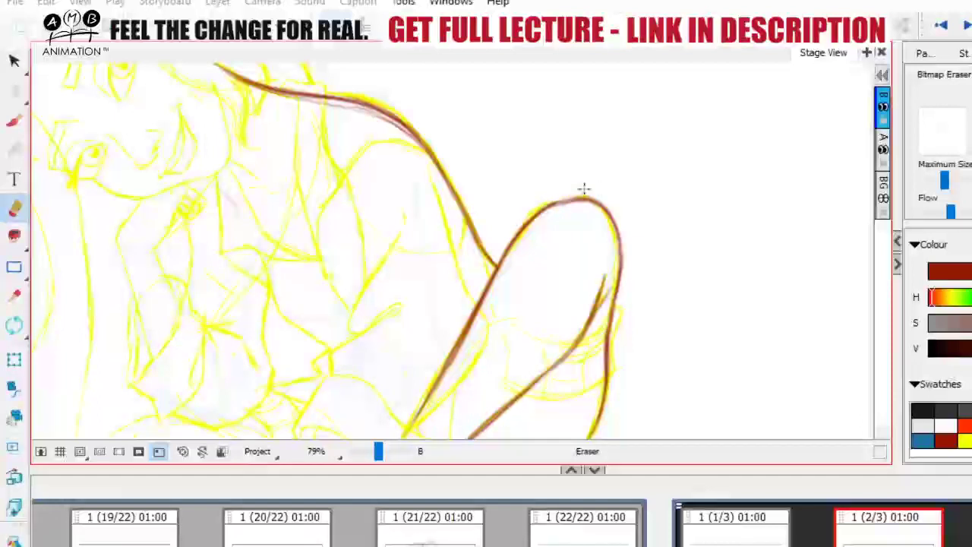
pyautogui.moveTo(584, 190); pyautogui.dragTo(538, 200)
pyautogui.press('space')
pyautogui.moveTo(641, 203); pyautogui.dragTo(640, 207)
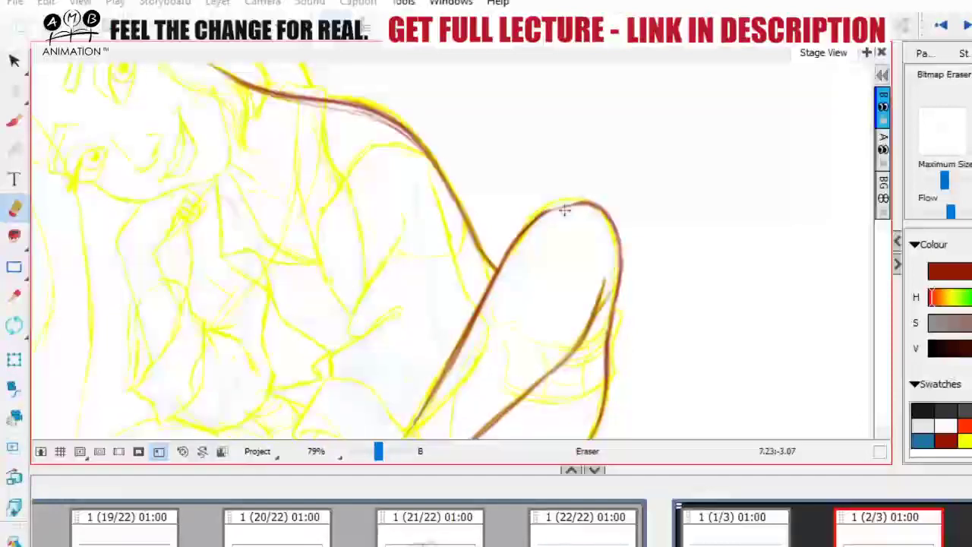
# - Ink the smaller eye's outline with the Brush, thickening the upper lid and adding lashes at its outer corner
pyautogui.hotkey('alt', 'b')
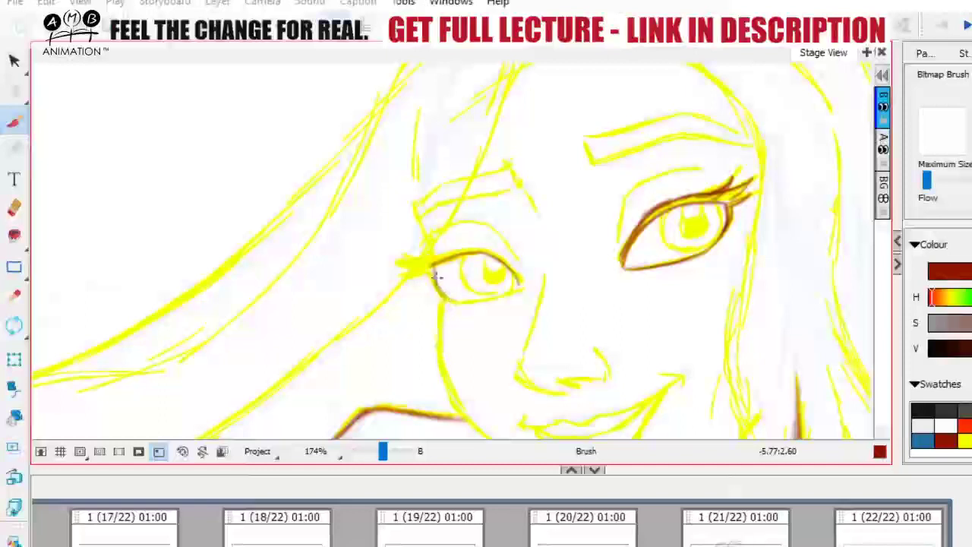
pyautogui.moveTo(437, 277)
pyautogui.mouseDown()
pyautogui.moveTo(459, 302)
pyautogui.moveTo(520, 288)
pyautogui.mouseUp()
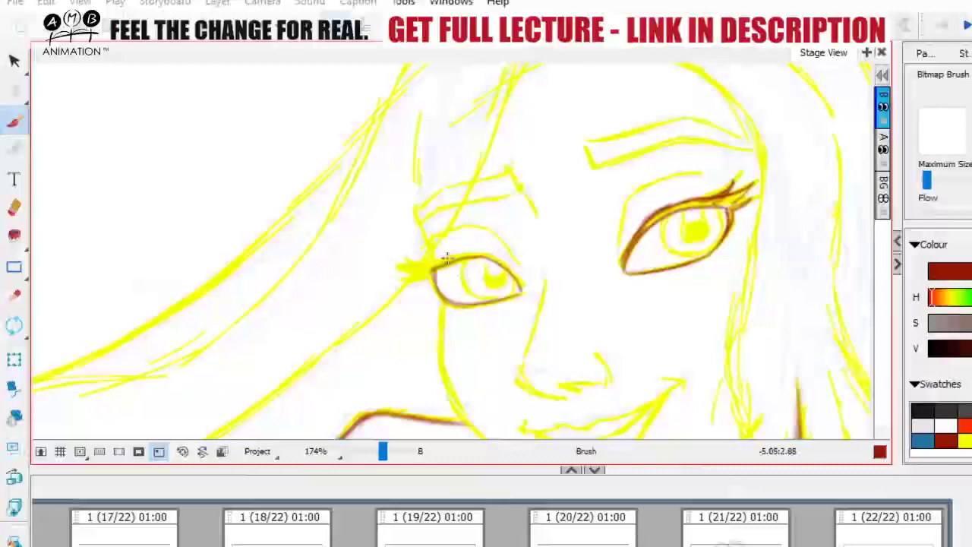
pyautogui.moveTo(427, 266)
pyautogui.mouseDown()
pyautogui.moveTo(486, 255)
pyautogui.moveTo(519, 282)
pyautogui.mouseUp()
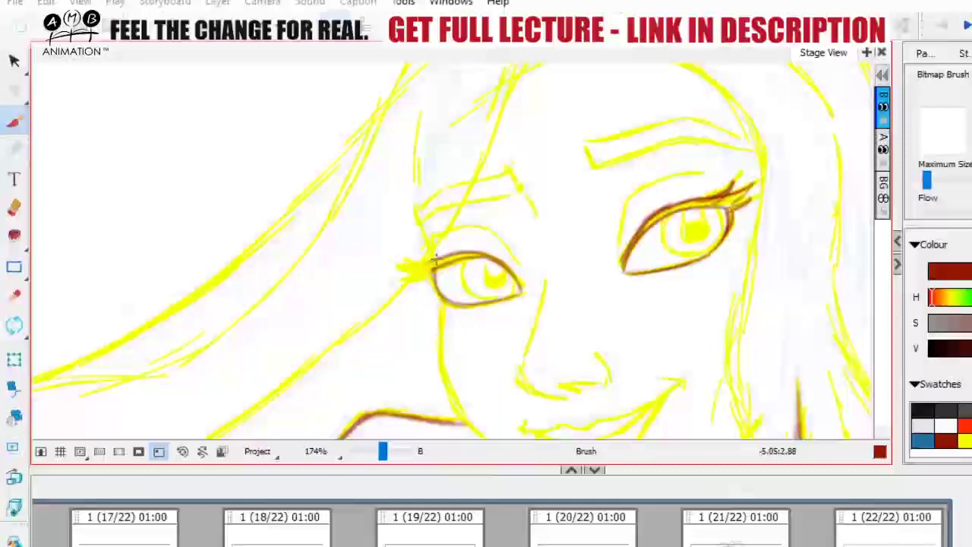
pyautogui.moveTo(439, 260)
pyautogui.mouseDown()
pyautogui.moveTo(402, 265)
pyautogui.moveTo(457, 263)
pyautogui.mouseUp()
pyautogui.press('space')
pyautogui.moveTo(613, 315)
pyautogui.mouseDown()
pyautogui.moveTo(590, 331)
pyautogui.moveTo(633, 325)
pyautogui.moveTo(611, 326)
pyautogui.mouseUp()
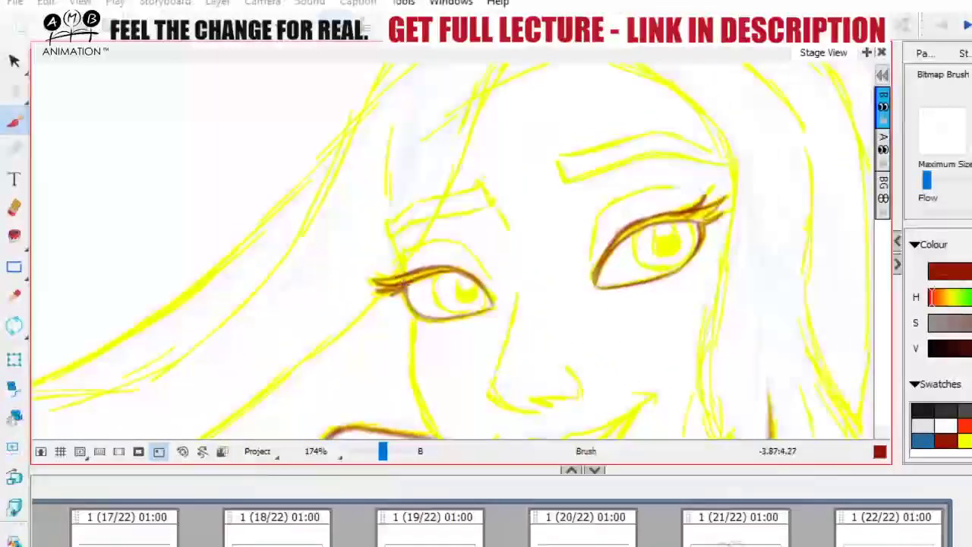
# - Draw the short curved hair parting above the forehead in dark red and undo the stray strokes beside it
pyautogui.scroll(-3, 402, 259)
pyautogui.moveTo(503, 136); pyautogui.dragTo(476, 167)
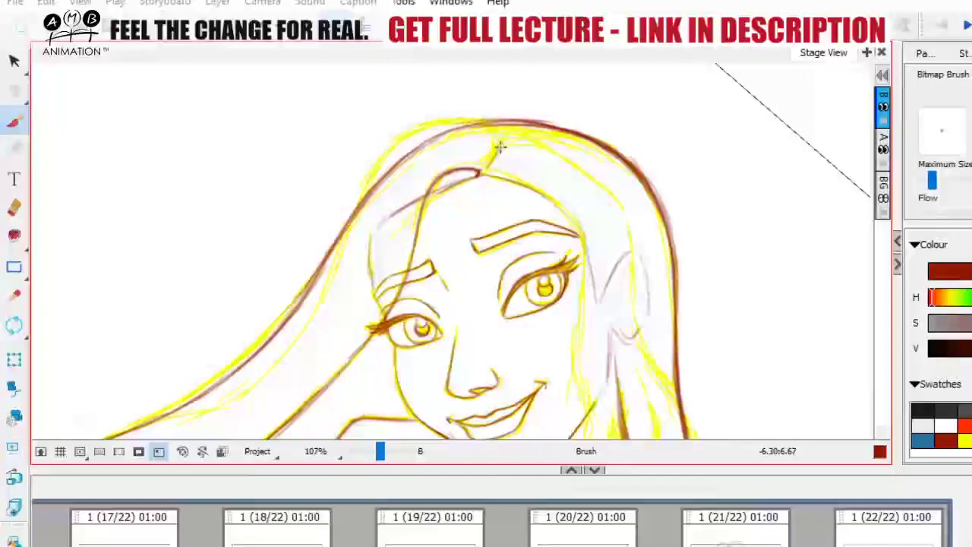
pyautogui.moveTo(500, 152)
pyautogui.mouseDown()
pyautogui.moveTo(502, 141)
pyautogui.moveTo(502, 154)
pyautogui.moveTo(455, 160)
pyautogui.mouseUp()
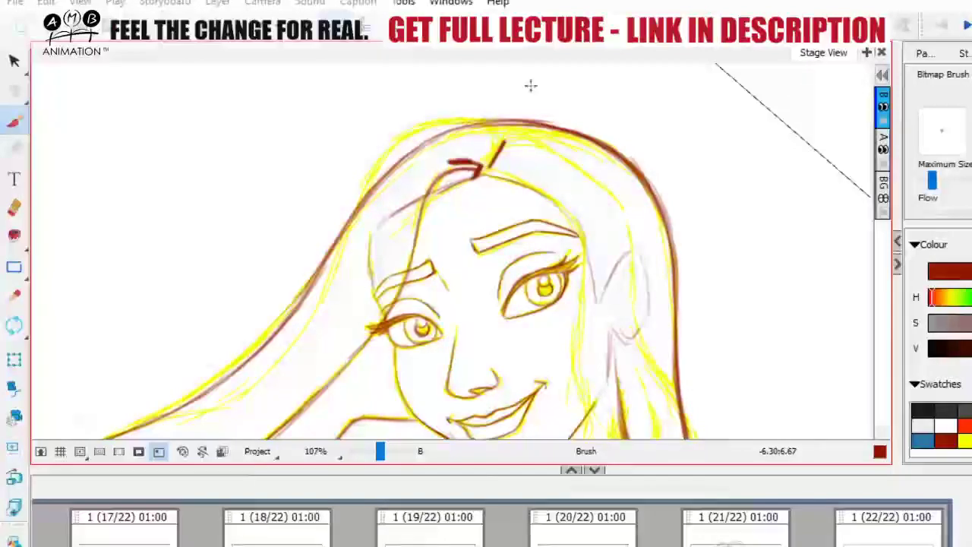
pyautogui.hotkey('ctrl', 'z')
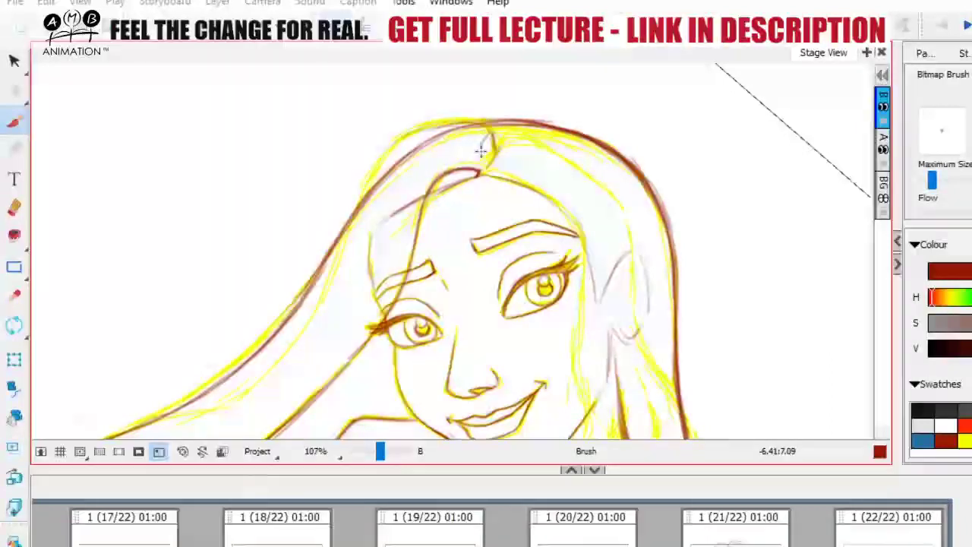
pyautogui.moveTo(479, 174)
pyautogui.mouseDown()
pyautogui.moveTo(492, 136)
pyautogui.moveTo(484, 148)
pyautogui.mouseUp()
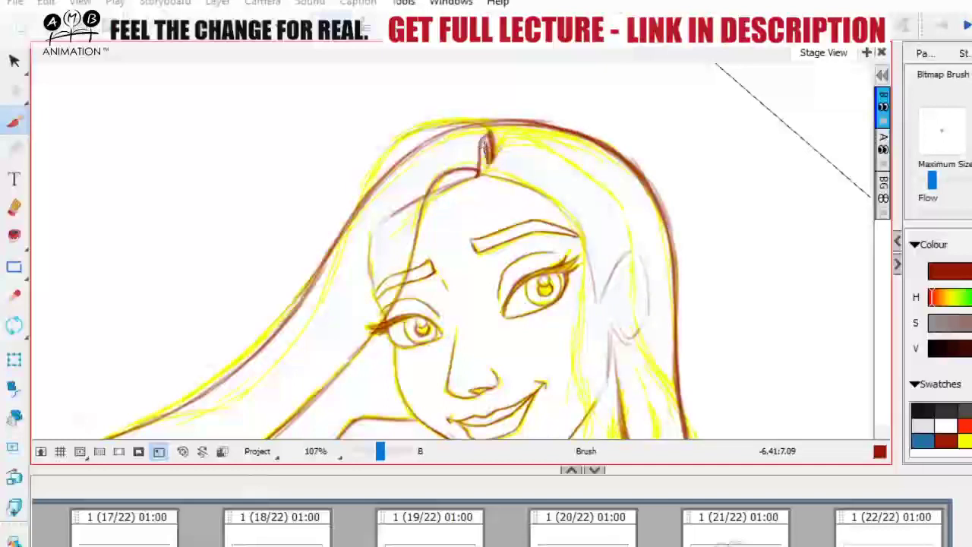
pyautogui.hotkey('ctrl', 'z')
pyautogui.hotkey('ctrl', 'z')
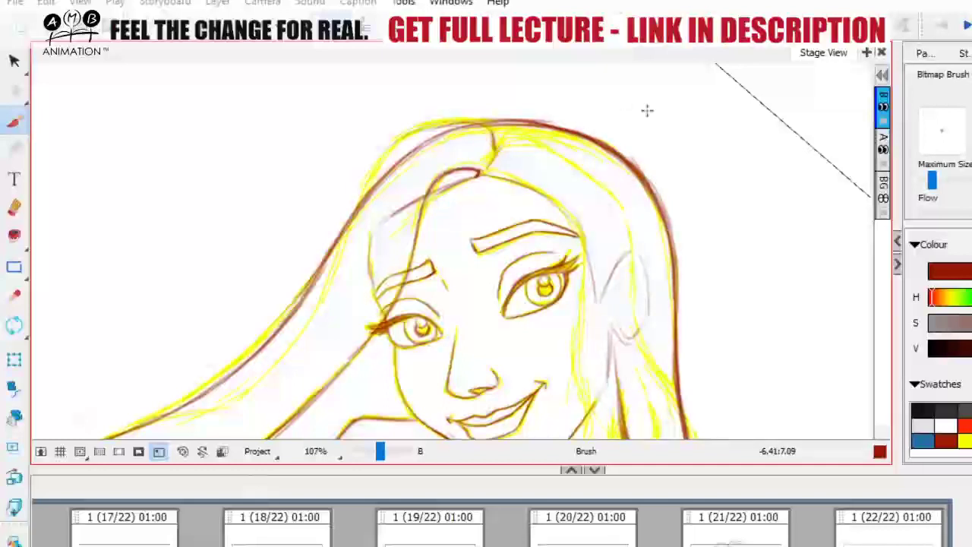
# - Trace the hair's outer contour over the crown and its inner edge down the long side strands
pyautogui.moveTo(346, 241); pyautogui.dragTo(369, 188)
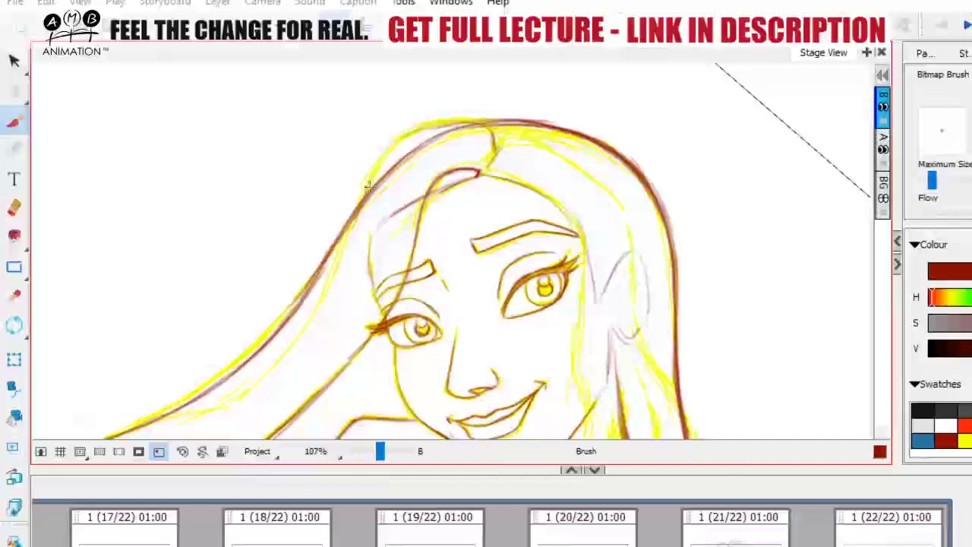
pyautogui.moveTo(357, 220)
pyautogui.mouseDown()
pyautogui.moveTo(382, 151)
pyautogui.moveTo(390, 157)
pyautogui.moveTo(408, 133)
pyautogui.moveTo(478, 128)
pyautogui.mouseUp()
pyautogui.moveTo(363, 199); pyautogui.dragTo(228, 405)
# - Reset the canvas rotation and examine the whole traced figure within the page frame
pyautogui.press('space')
pyautogui.moveTo(536, 154); pyautogui.dragTo(579, 80)
pyautogui.moveTo(556, 241); pyautogui.dragTo(558, 289)
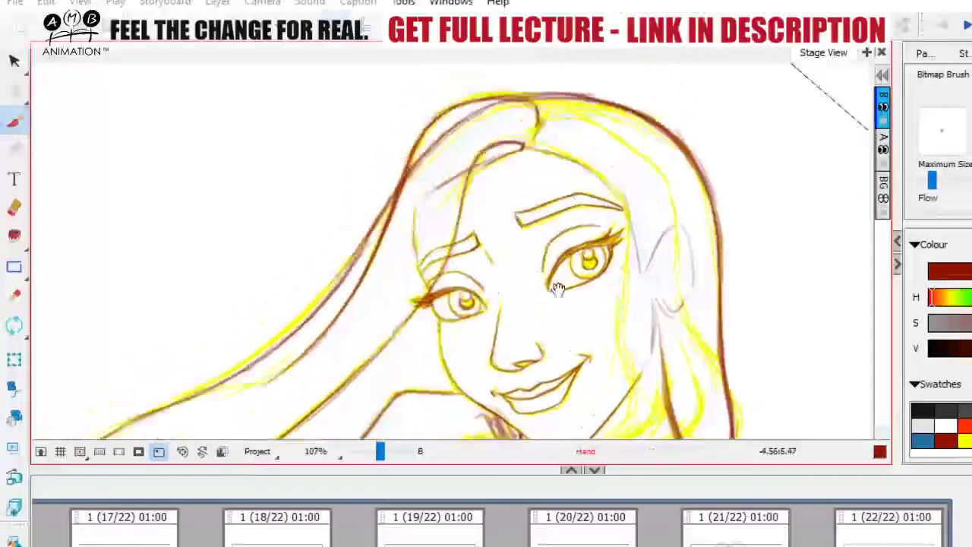
pyautogui.click(182, 452)
pyautogui.moveTo(454, 313); pyautogui.dragTo(507, 330)
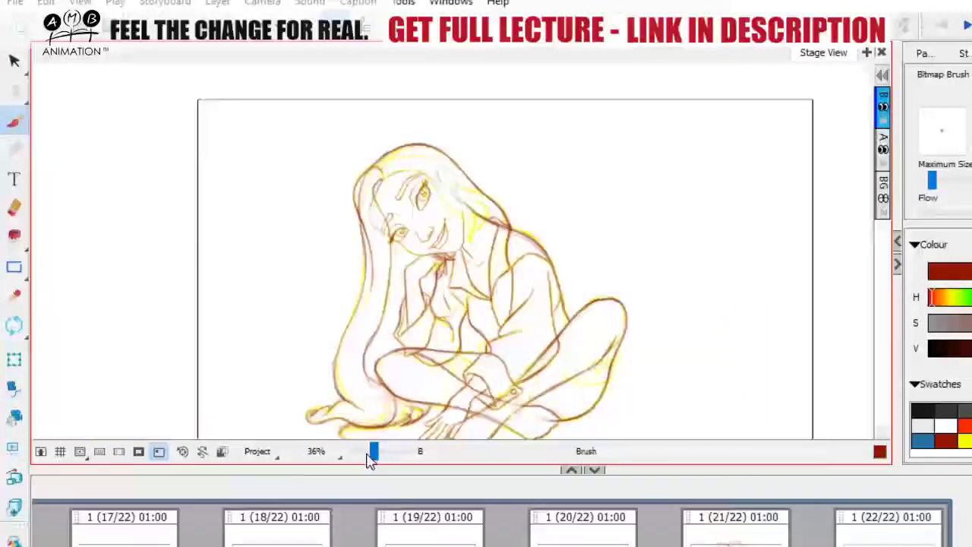
pyautogui.moveTo(373, 452); pyautogui.dragTo(372, 455)
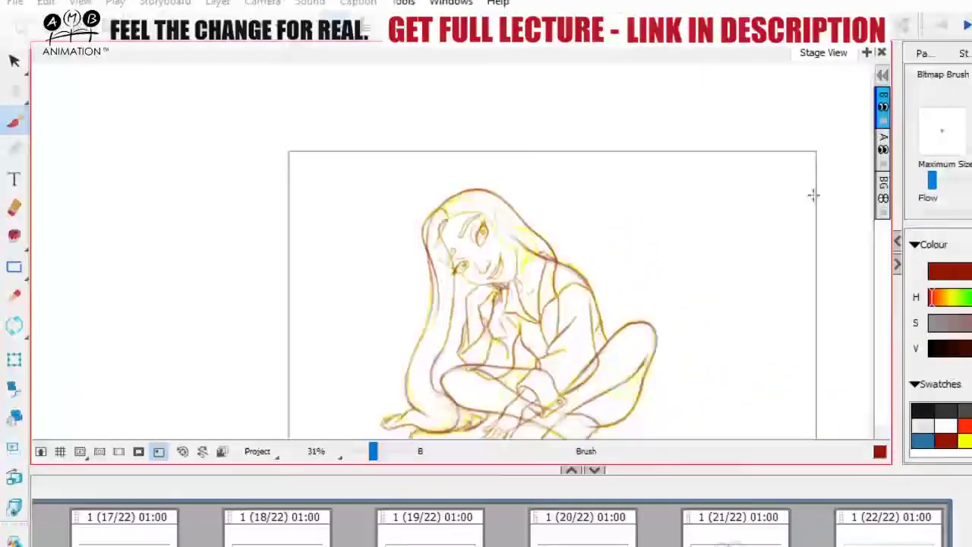
pyautogui.click(883, 151)
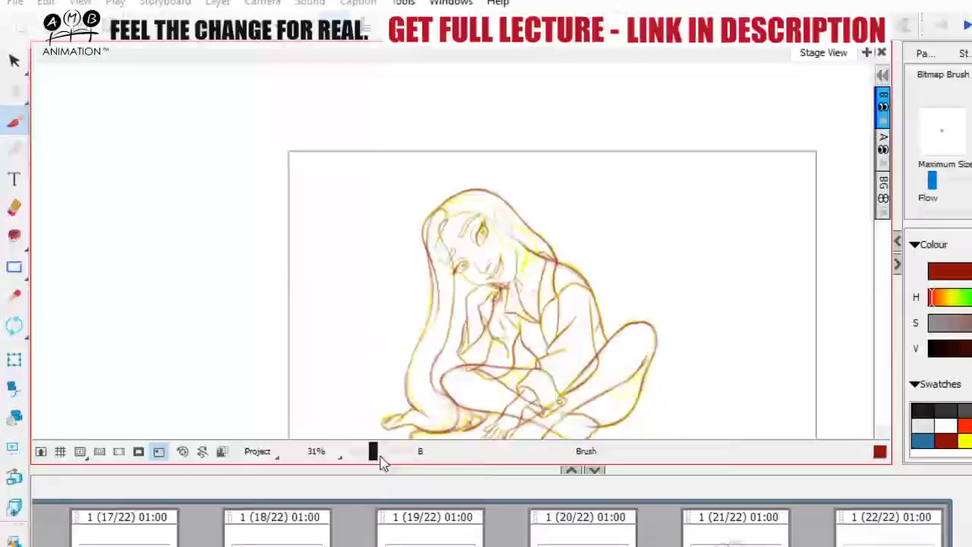
pyautogui.moveTo(373, 452); pyautogui.dragTo(380, 451)
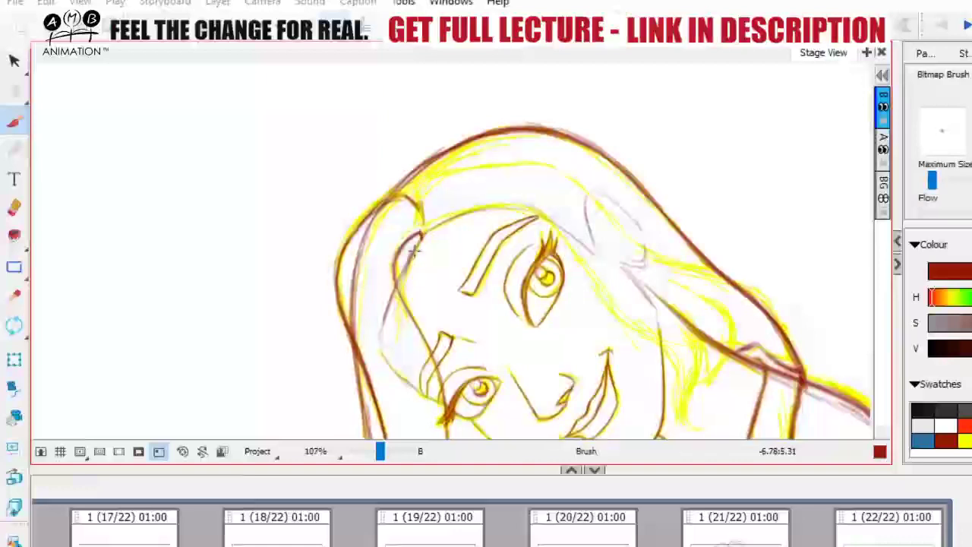
# - Trace the front hairline across the forehead and start the hair strand curving away from the parting
pyautogui.press('space')
pyautogui.moveTo(449, 144); pyautogui.dragTo(424, 208)
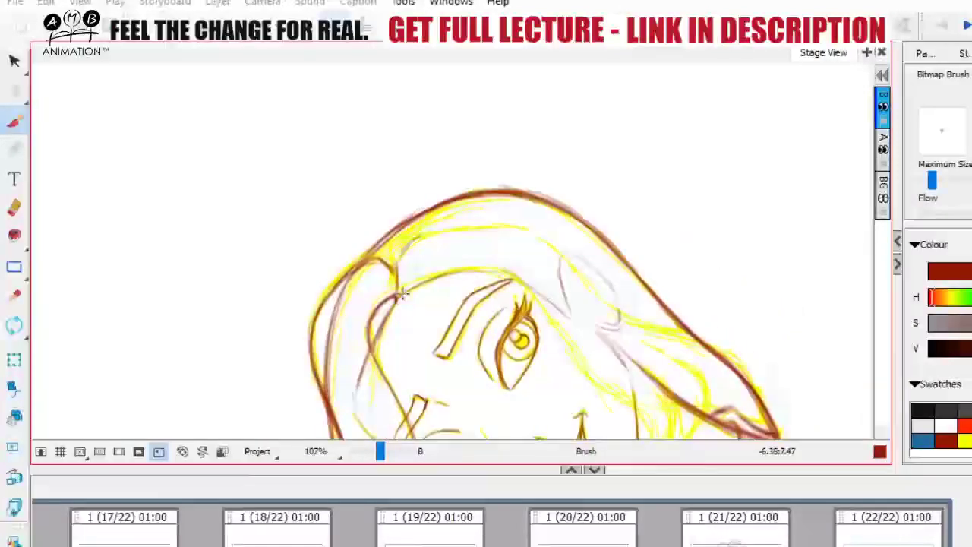
pyautogui.scroll(-2, 501, 294)
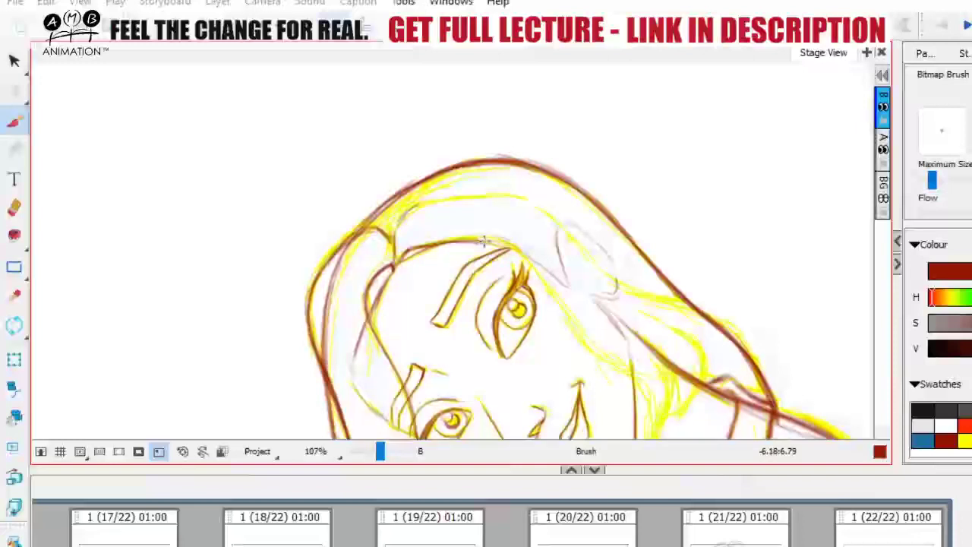
pyautogui.moveTo(532, 257); pyautogui.dragTo(546, 278)
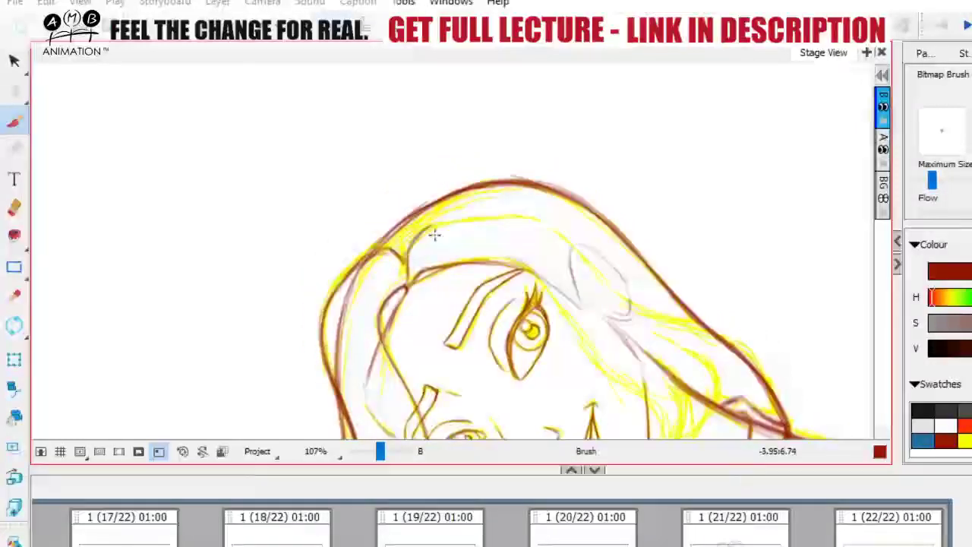
pyautogui.moveTo(493, 256); pyautogui.dragTo(494, 279)
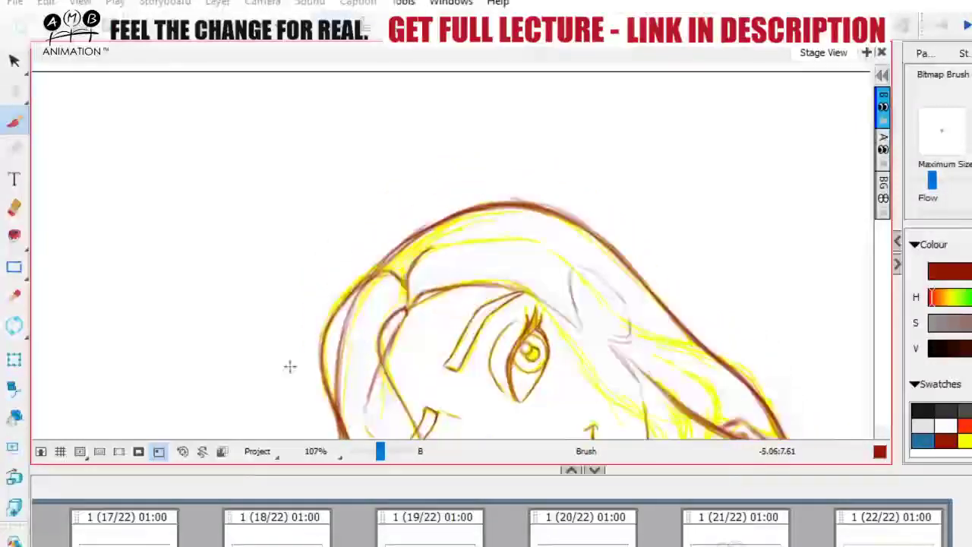
# - Examine the traced head at a rotated angle, and the inked face, sleeves and legs at a wider zoom
pyautogui.click(14, 326)
pyautogui.moveTo(189, 293); pyautogui.dragTo(250, 425)
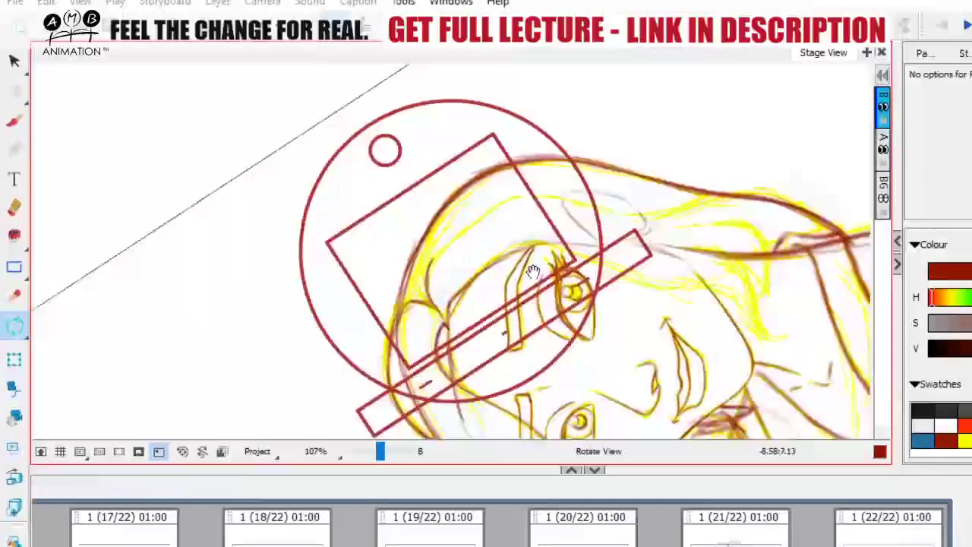
pyautogui.moveTo(534, 271); pyautogui.dragTo(424, 283)
pyautogui.moveTo(281, 319); pyautogui.dragTo(269, 385)
pyautogui.click(14, 122)
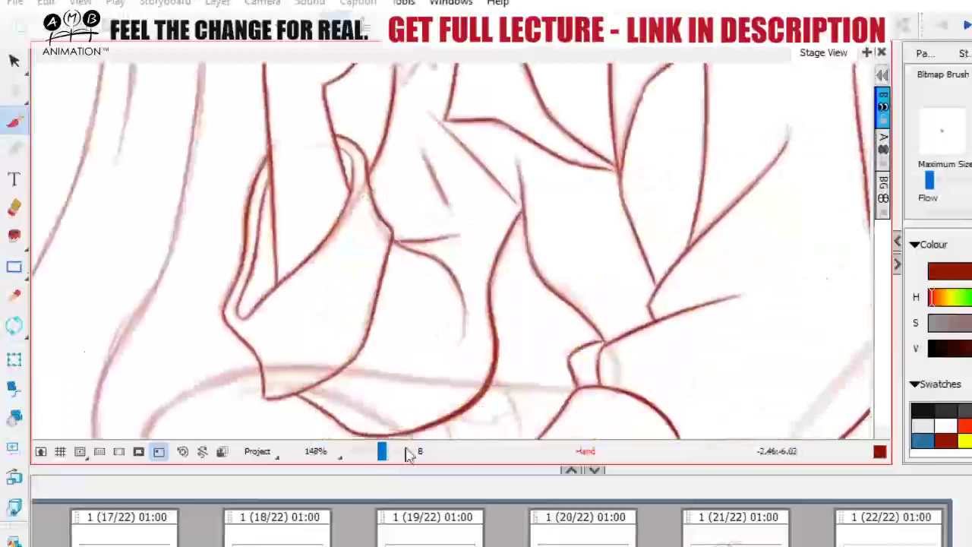
pyautogui.moveTo(383, 453); pyautogui.dragTo(375, 455)
pyautogui.press('space')
pyautogui.scroll(2, 444, 396)
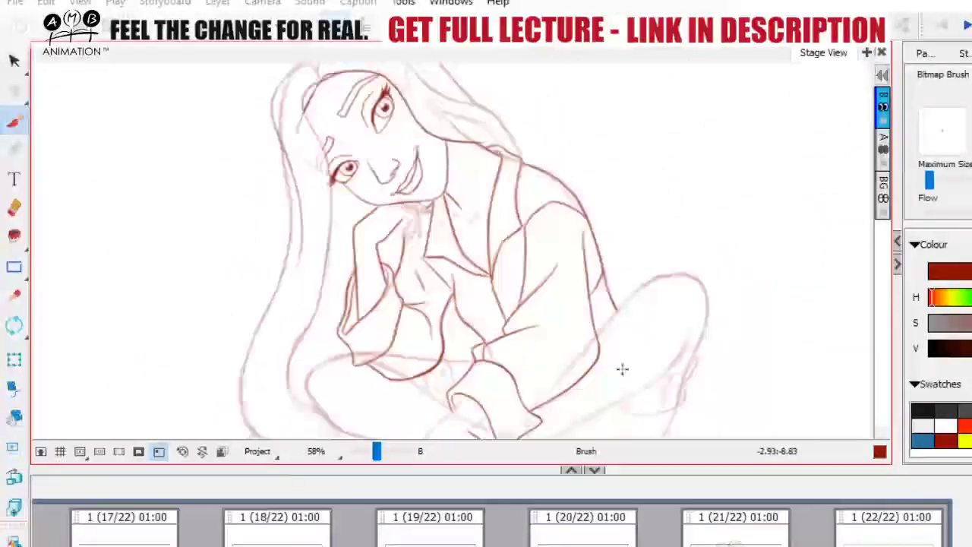
# - Try to redraw the propped forearm's edge down to the elbow and back up through the sleeve
pyautogui.click(883, 152)
pyautogui.click(884, 151)
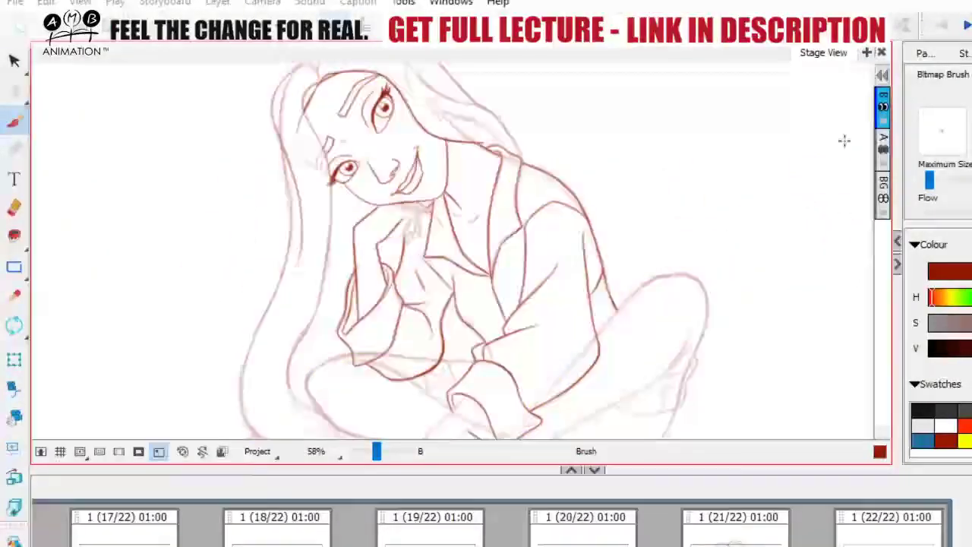
pyautogui.moveTo(356, 243); pyautogui.dragTo(361, 317)
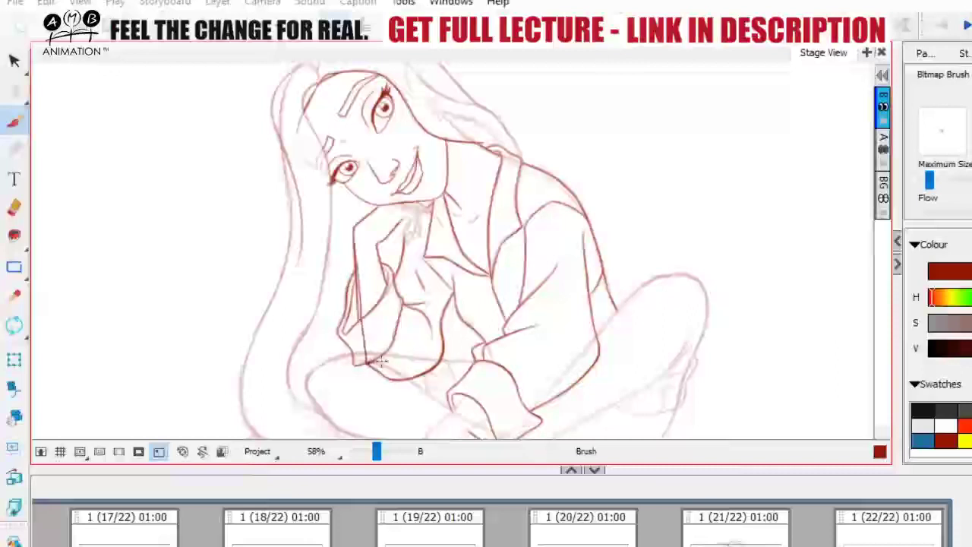
pyautogui.moveTo(373, 362)
pyautogui.mouseDown()
pyautogui.moveTo(429, 350)
pyautogui.moveTo(448, 294)
pyautogui.mouseUp()
pyautogui.hotkey('ctrl', 'z')
pyautogui.hotkey('ctrl', 'z')
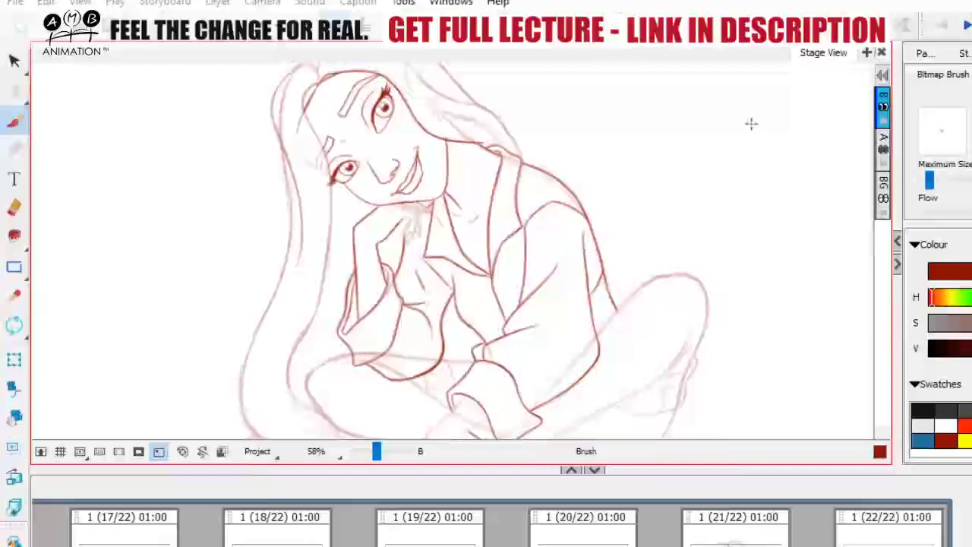
# - Hide layer B, show layer A, select all of its rough sketch strokes and recolour them black
pyautogui.click(883, 107)
pyautogui.click(882, 150)
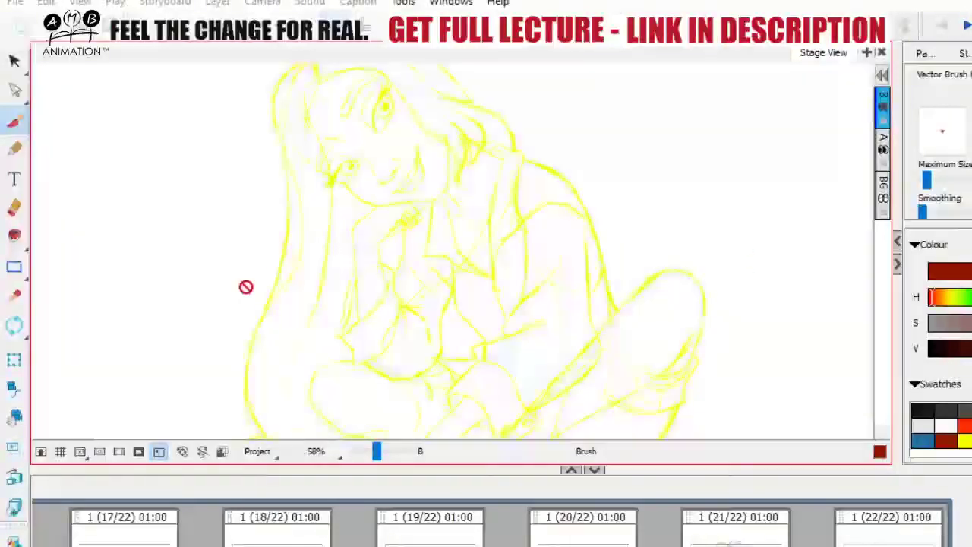
pyautogui.click(14, 61)
pyautogui.click(72, 60)
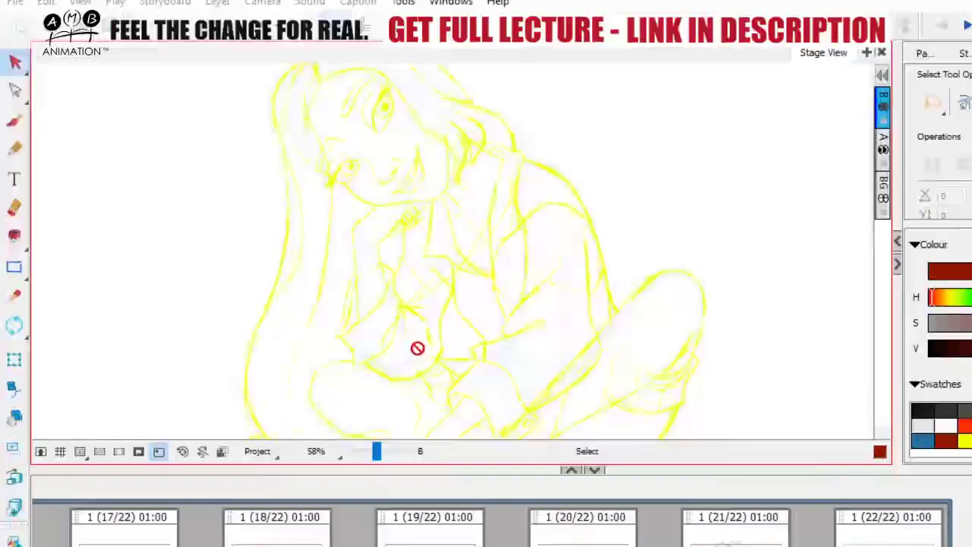
pyautogui.click(881, 148)
pyautogui.hotkey('ctrl', 'a')
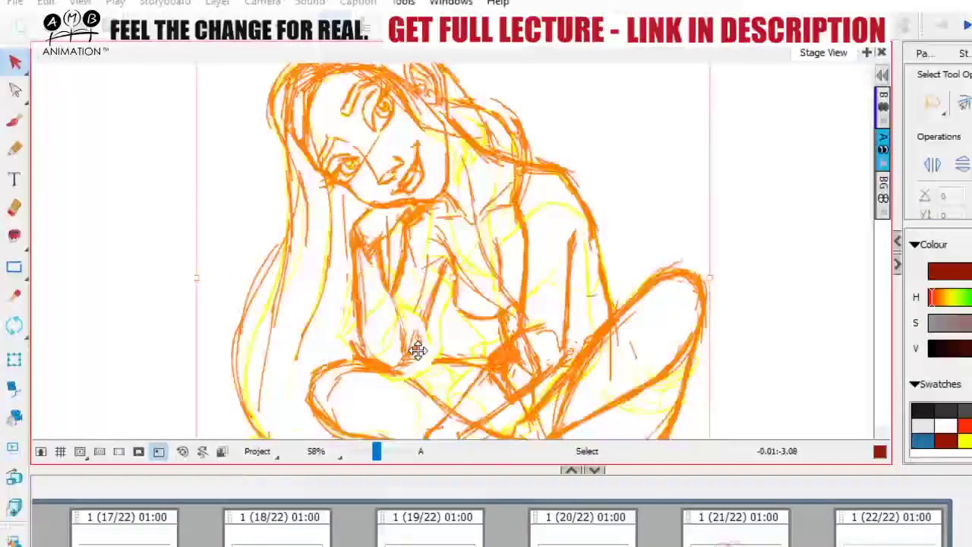
pyautogui.click(923, 409)
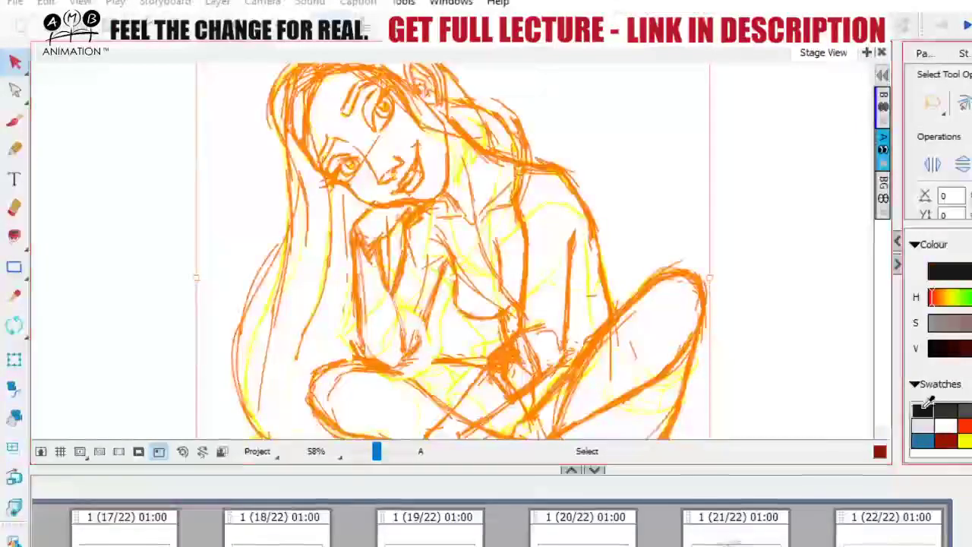
pyautogui.click(786, 328)
pyautogui.moveTo(738, 345); pyautogui.dragTo(679, 288)
pyautogui.moveTo(377, 451); pyautogui.dragTo(378, 454)
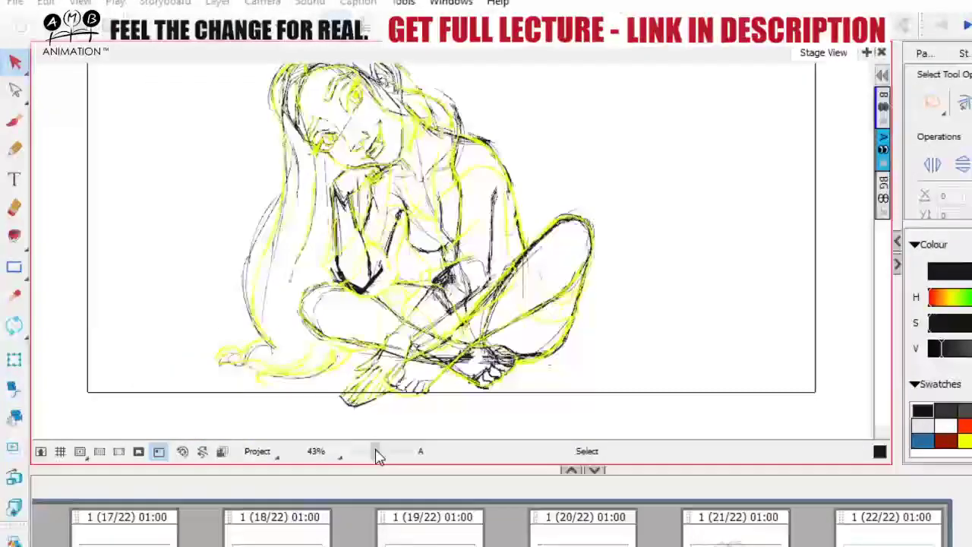
# - Delete all the selected rough sketch strokes from layer A and show layer B again
pyautogui.hotkey('ctrl', 'a')
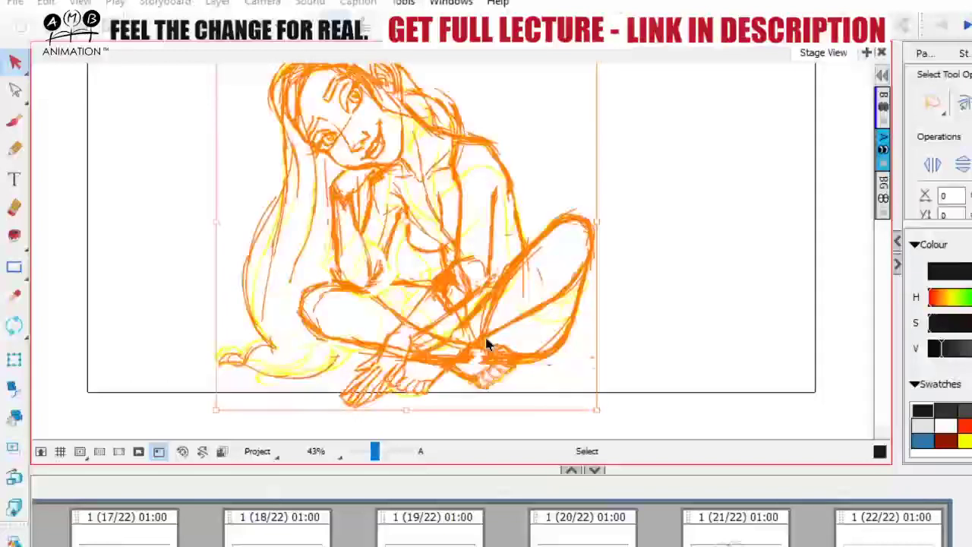
pyautogui.press('Delete')
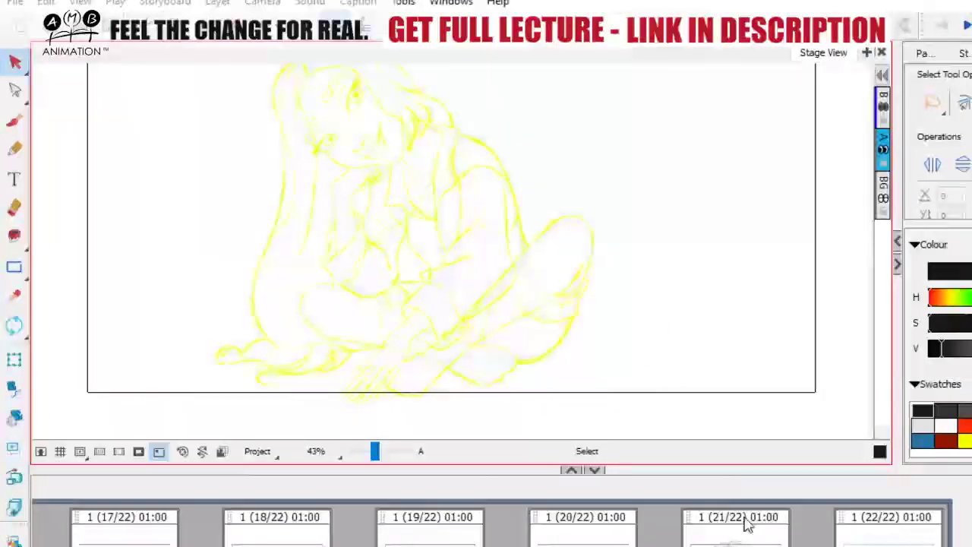
pyautogui.click(884, 107)
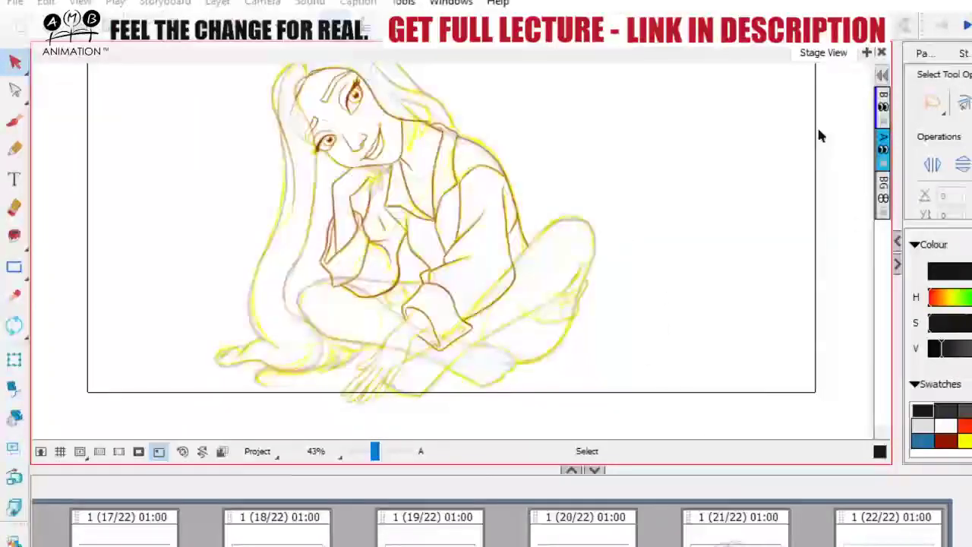
pyautogui.press('space')
pyautogui.moveTo(642, 275); pyautogui.dragTo(695, 332)
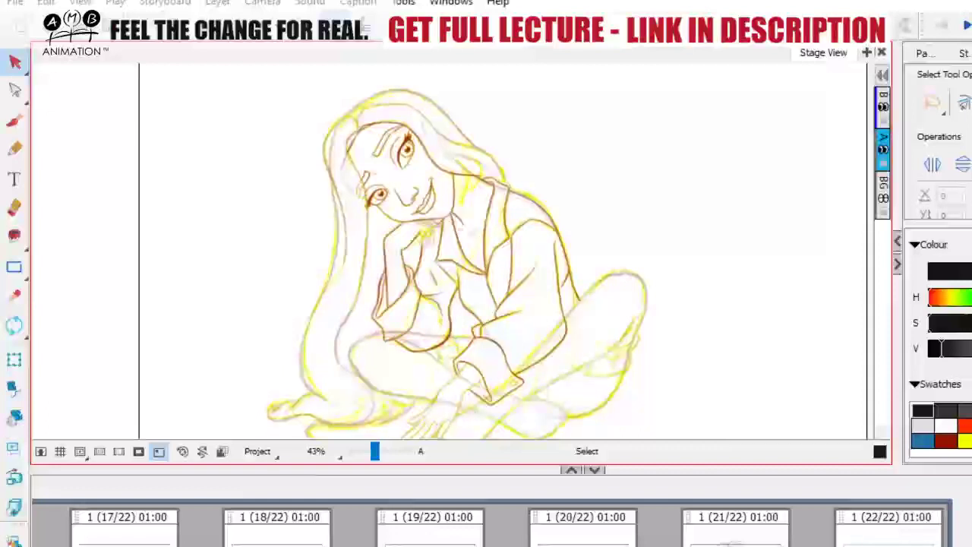
# - Choose the Brush with the dark red swatch, hide layer A and make layer B active
pyautogui.click(949, 437)
pyautogui.click(17, 123)
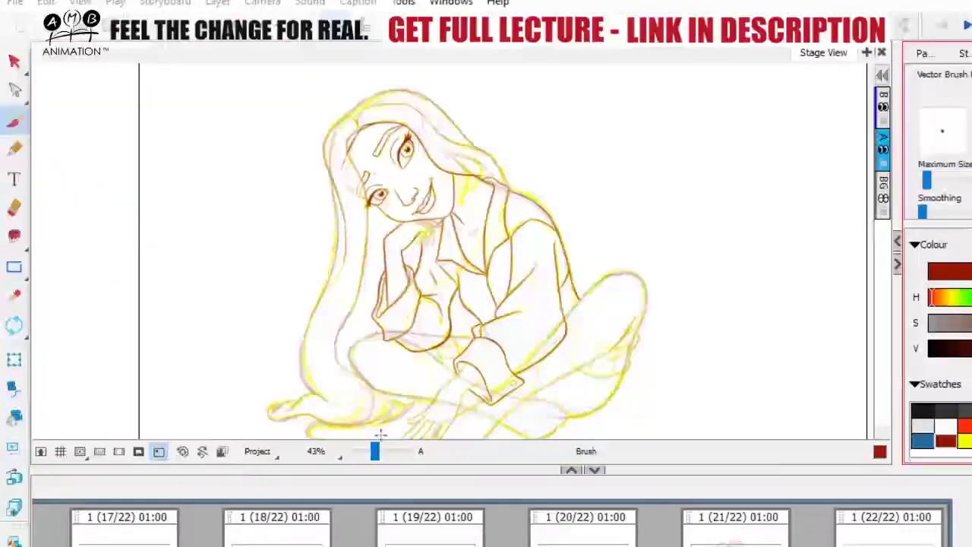
pyautogui.moveTo(377, 453); pyautogui.dragTo(385, 456)
pyautogui.press('space')
pyautogui.moveTo(475, 389)
pyautogui.mouseDown()
pyautogui.moveTo(509, 363)
pyautogui.moveTo(524, 190)
pyautogui.mouseUp()
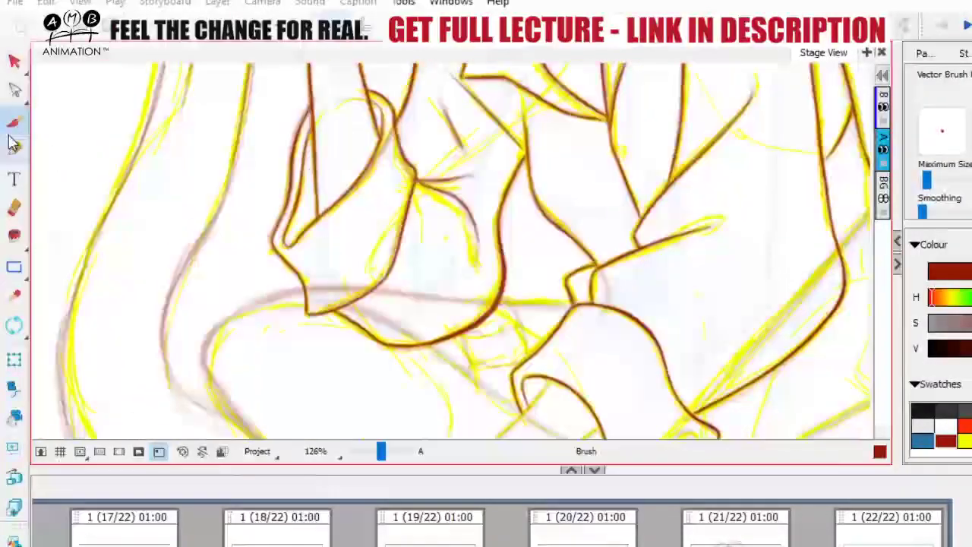
pyautogui.press('space')
pyautogui.moveTo(524, 345)
pyautogui.mouseDown()
pyautogui.moveTo(519, 306)
pyautogui.moveTo(468, 295)
pyautogui.mouseUp()
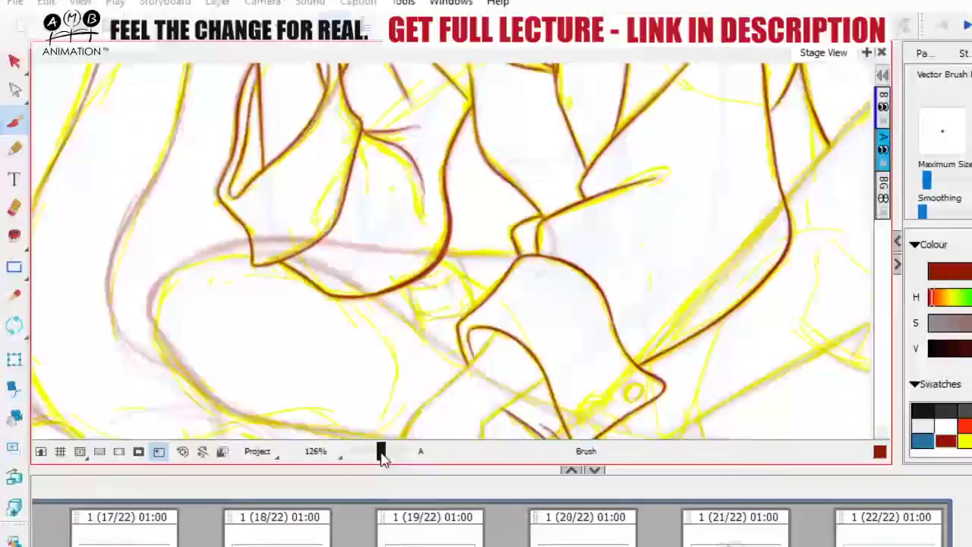
pyautogui.scroll(1, 382, 451)
pyautogui.click(883, 150)
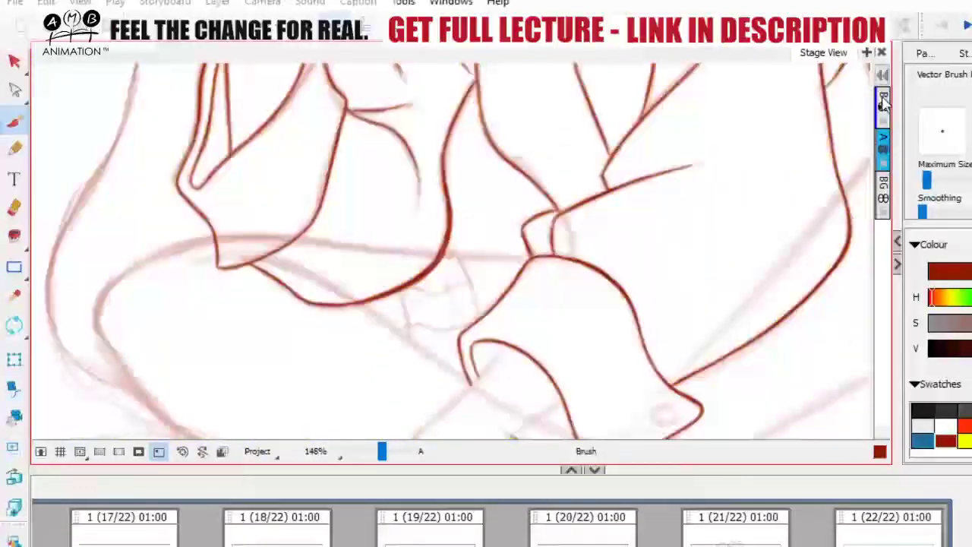
pyautogui.click(883, 97)
# - Switch to a larger eraser and examine the traced hair curl, hand and crossed legs from closer and farther away
pyautogui.click(15, 209)
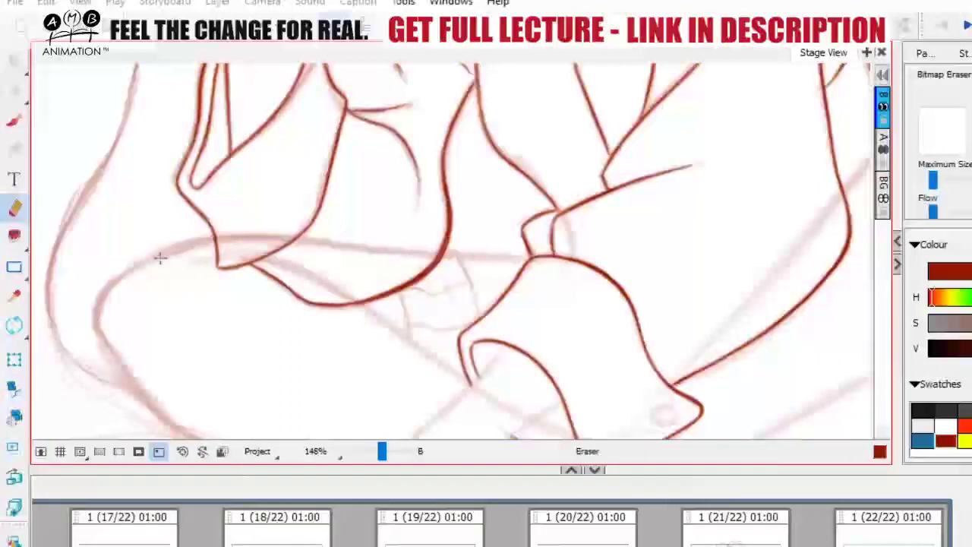
pyautogui.click(17, 328)
pyautogui.moveTo(149, 249); pyautogui.dragTo(165, 350)
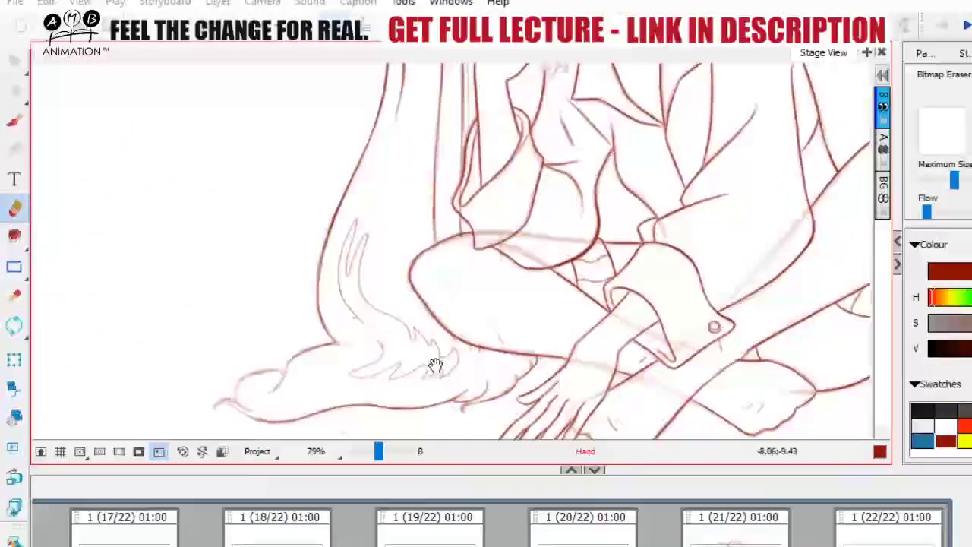
pyautogui.moveTo(436, 366); pyautogui.dragTo(432, 347)
pyautogui.moveTo(380, 454); pyautogui.dragTo(376, 453)
pyautogui.press('space')
pyautogui.moveTo(424, 357); pyautogui.dragTo(420, 416)
pyautogui.press('space')
pyautogui.moveTo(416, 294); pyautogui.dragTo(434, 336)
pyautogui.moveTo(490, 308); pyautogui.dragTo(553, 227)
pyautogui.moveTo(607, 377); pyautogui.dragTo(586, 399)
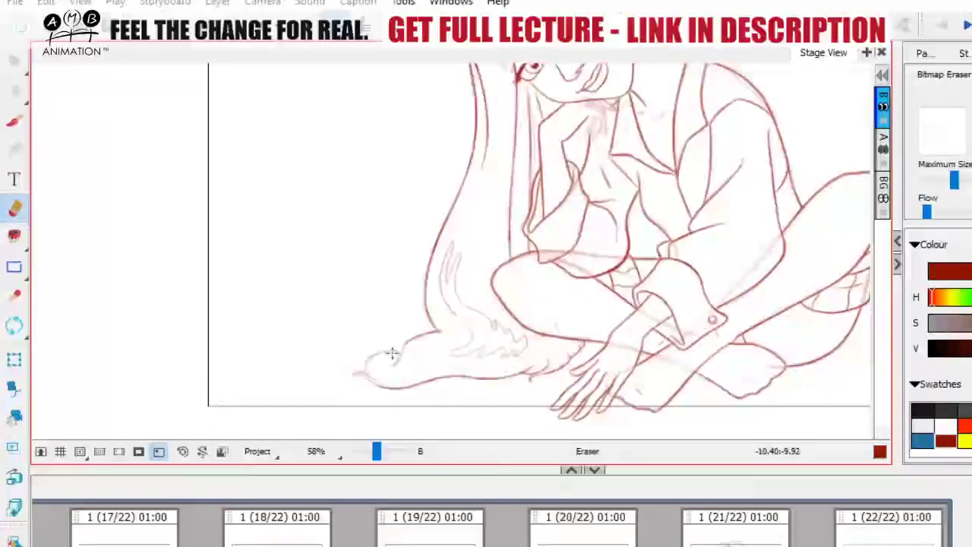
pyautogui.press('space')
pyautogui.moveTo(460, 354)
pyautogui.mouseDown()
pyautogui.moveTo(442, 371)
pyautogui.moveTo(462, 323)
pyautogui.moveTo(515, 318)
pyautogui.mouseUp()
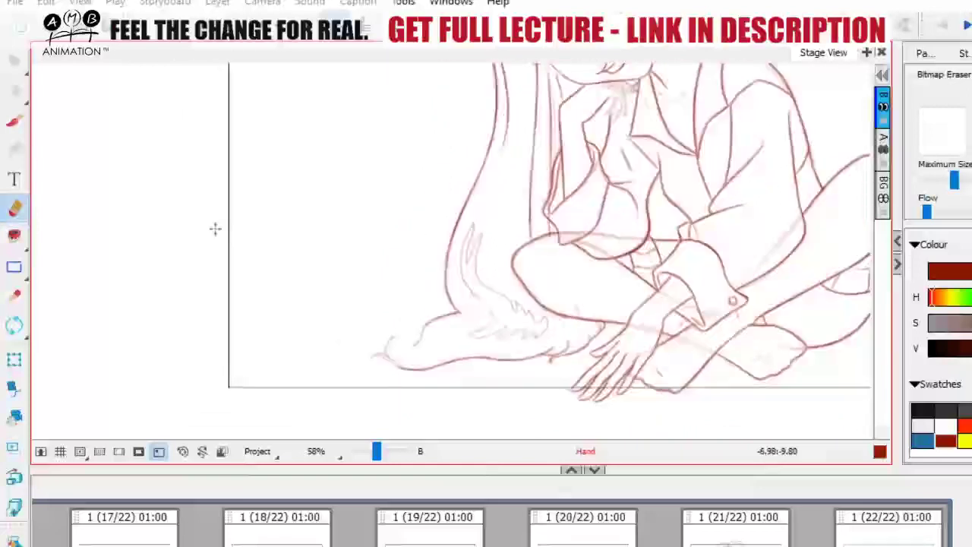
# - Trace the small rounded curl at the end of the hair lying on the floor with the Brush
pyautogui.hotkey('alt', 'b')
pyautogui.moveTo(376, 457); pyautogui.dragTo(378, 457)
pyautogui.press('space')
pyautogui.moveTo(400, 421); pyautogui.dragTo(420, 331)
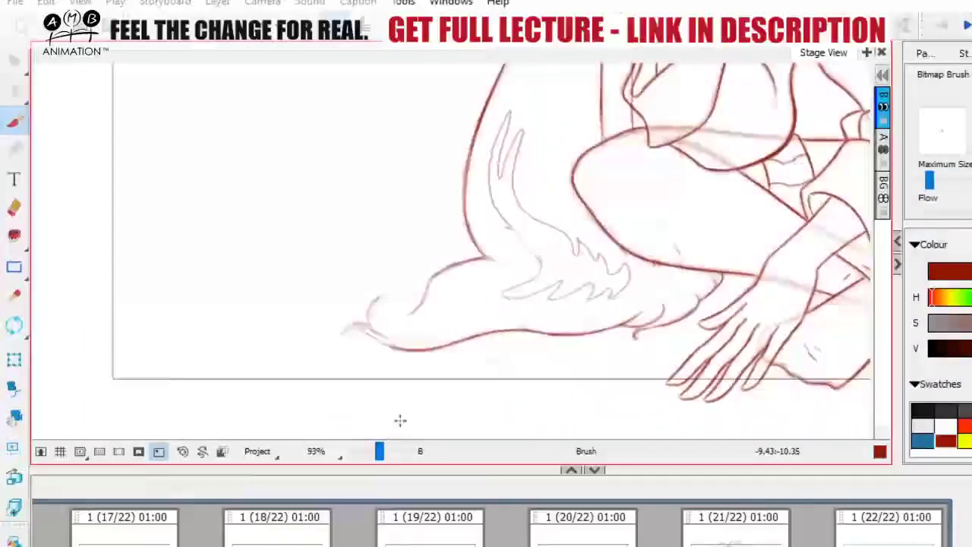
pyautogui.moveTo(378, 457); pyautogui.dragTo(379, 457)
pyautogui.moveTo(419, 348); pyautogui.dragTo(426, 347)
pyautogui.moveTo(426, 284); pyautogui.dragTo(405, 328)
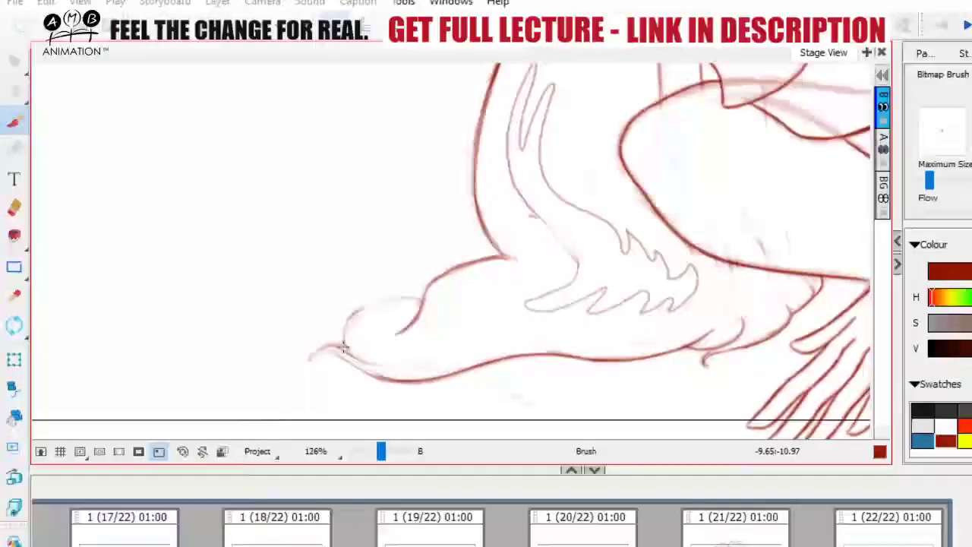
pyautogui.moveTo(348, 348)
pyautogui.mouseDown()
pyautogui.moveTo(400, 305)
pyautogui.moveTo(377, 303)
pyautogui.moveTo(424, 299)
pyautogui.mouseUp()
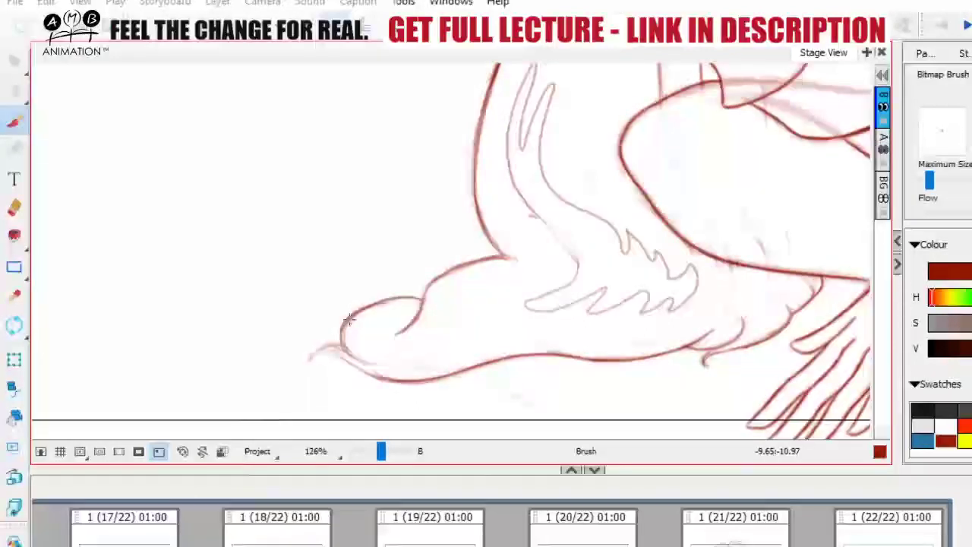
pyautogui.moveTo(350, 319); pyautogui.dragTo(345, 349)
# - Trace the S-curved strand line inside the hair mass beside the bent knee
pyautogui.moveTo(418, 326); pyautogui.dragTo(353, 363)
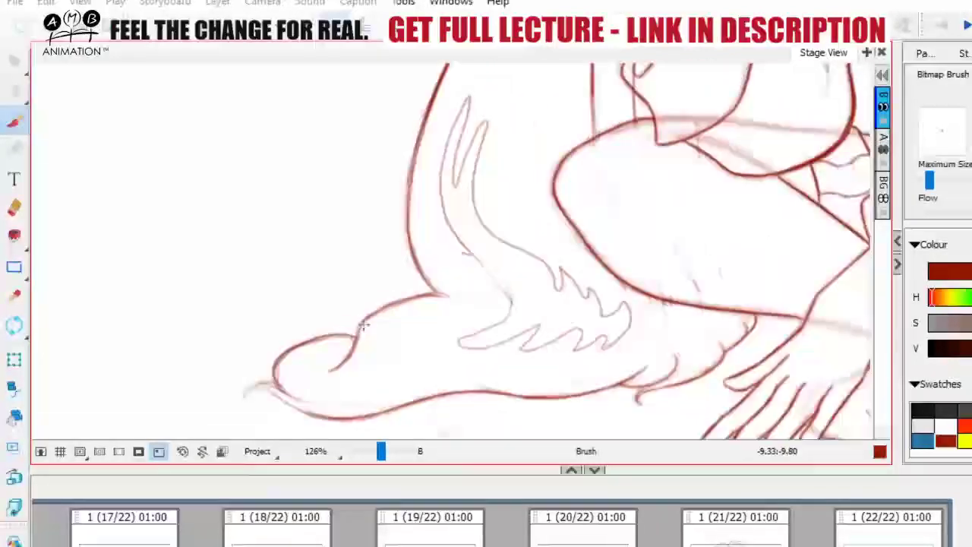
pyautogui.moveTo(363, 326)
pyautogui.mouseDown()
pyautogui.moveTo(496, 259)
pyautogui.moveTo(182, 285)
pyautogui.mouseUp()
pyautogui.press('space')
pyautogui.moveTo(381, 452); pyautogui.dragTo(386, 453)
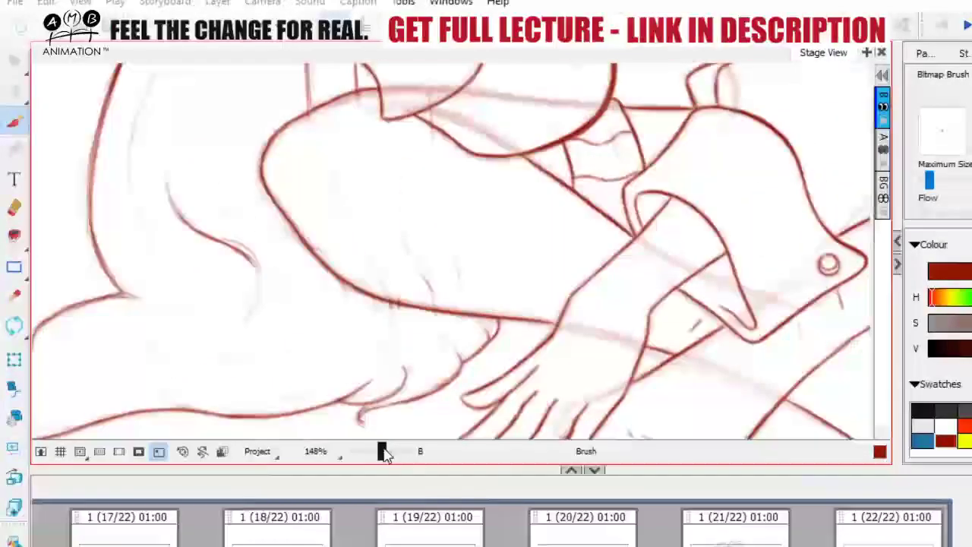
pyautogui.press('space')
pyautogui.moveTo(302, 274)
pyautogui.mouseDown()
pyautogui.moveTo(484, 274)
pyautogui.moveTo(411, 341)
pyautogui.mouseUp()
pyautogui.moveTo(445, 296); pyautogui.dragTo(430, 323)
pyautogui.press('space')
pyautogui.moveTo(436, 241); pyautogui.dragTo(433, 280)
pyautogui.moveTo(350, 209); pyautogui.dragTo(364, 259)
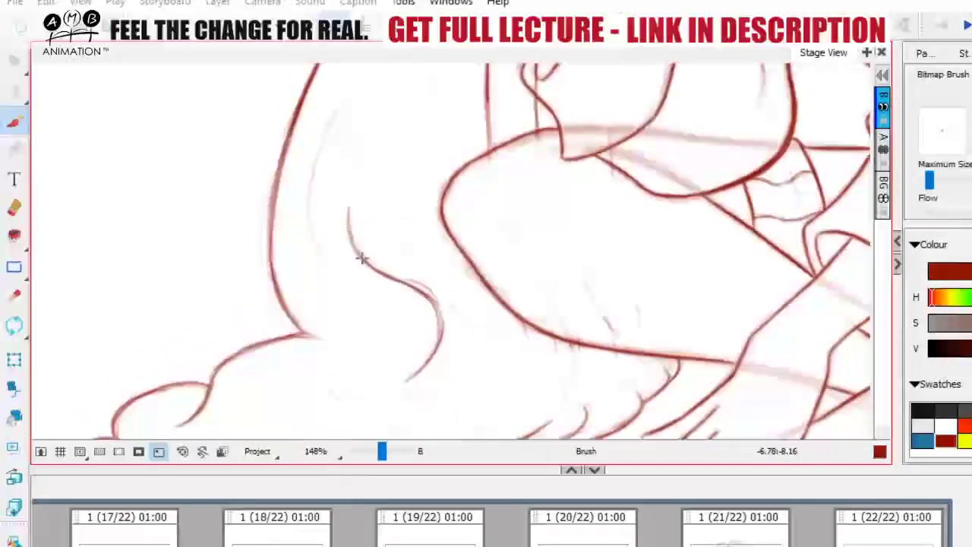
# - Trace the curved hair strand running from under the bent leg down to the hair's lower edge
pyautogui.press('space')
pyautogui.moveTo(494, 357); pyautogui.dragTo(425, 263)
pyautogui.press('space')
pyautogui.moveTo(479, 182); pyautogui.dragTo(463, 277)
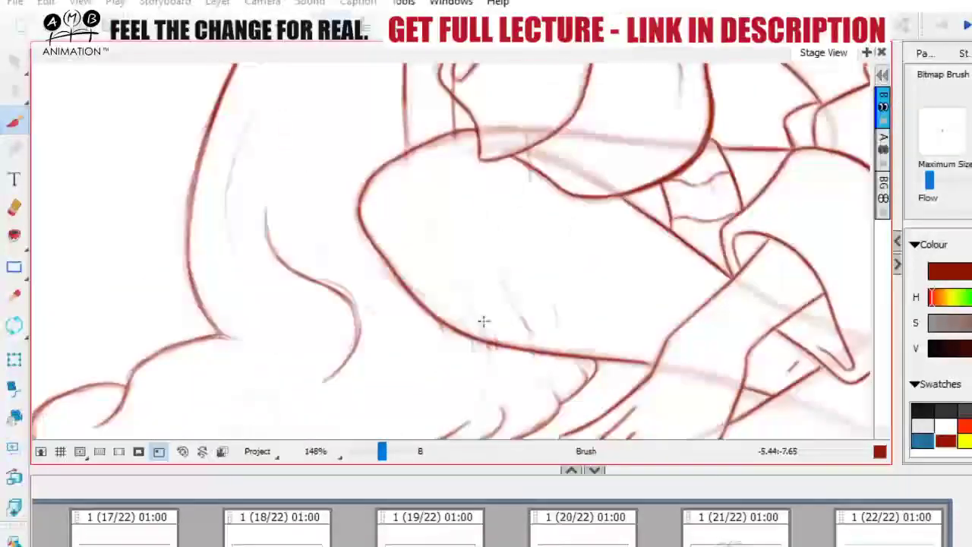
pyautogui.press('space')
pyautogui.moveTo(483, 351); pyautogui.dragTo(481, 289)
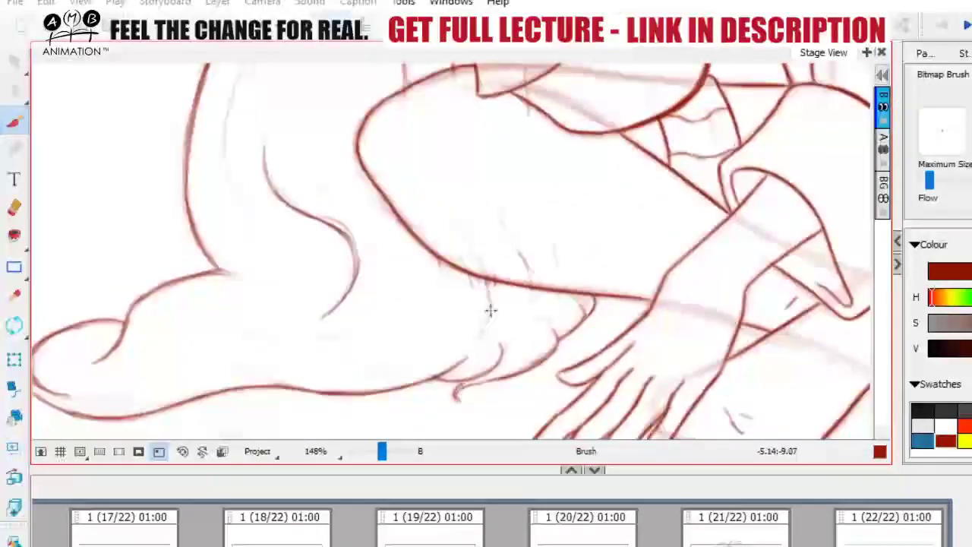
pyautogui.moveTo(460, 361)
pyautogui.mouseDown()
pyautogui.moveTo(485, 327)
pyautogui.moveTo(491, 301)
pyautogui.mouseUp()
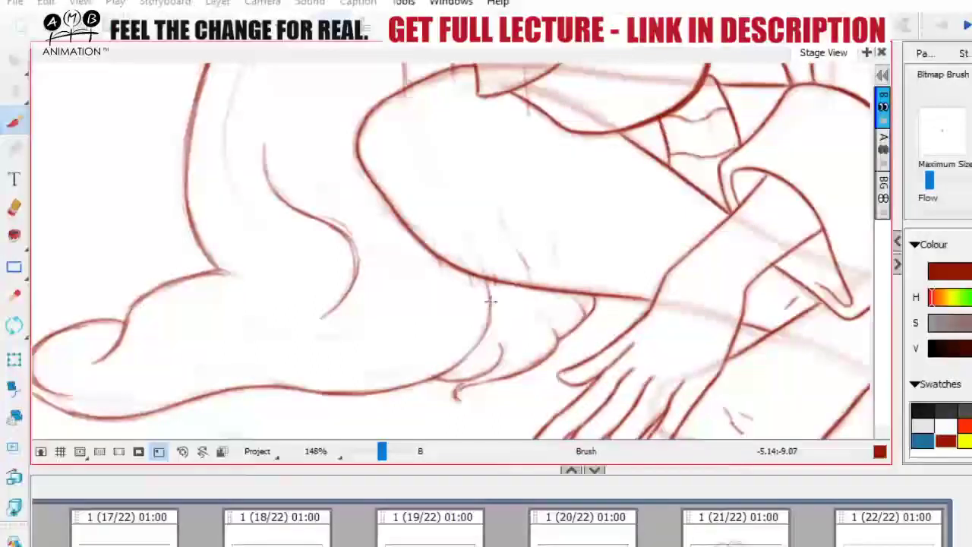
# - Reinforce the upper end of the curved hair strand just below the leg with a darker stroke
pyautogui.scroll(-8, 509, 330)
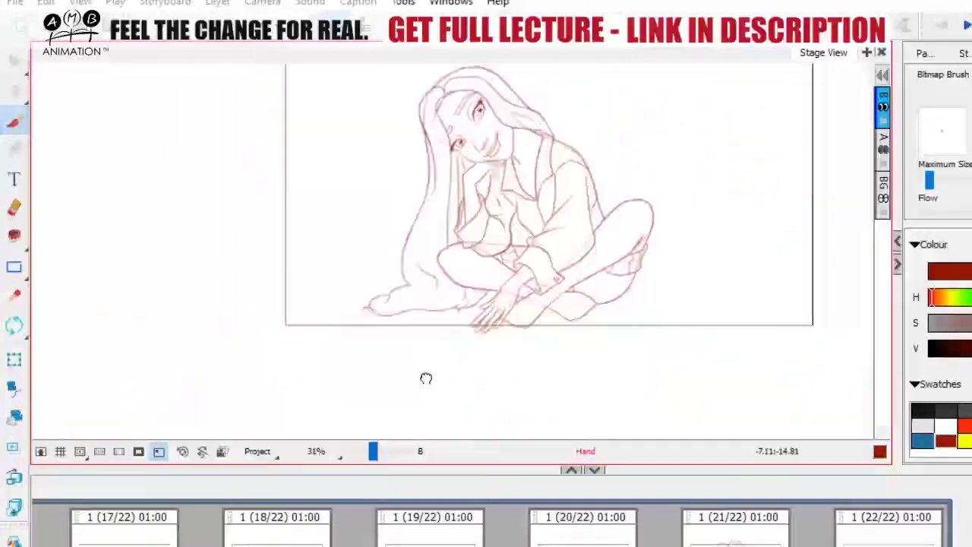
pyautogui.scroll(2, 426, 398)
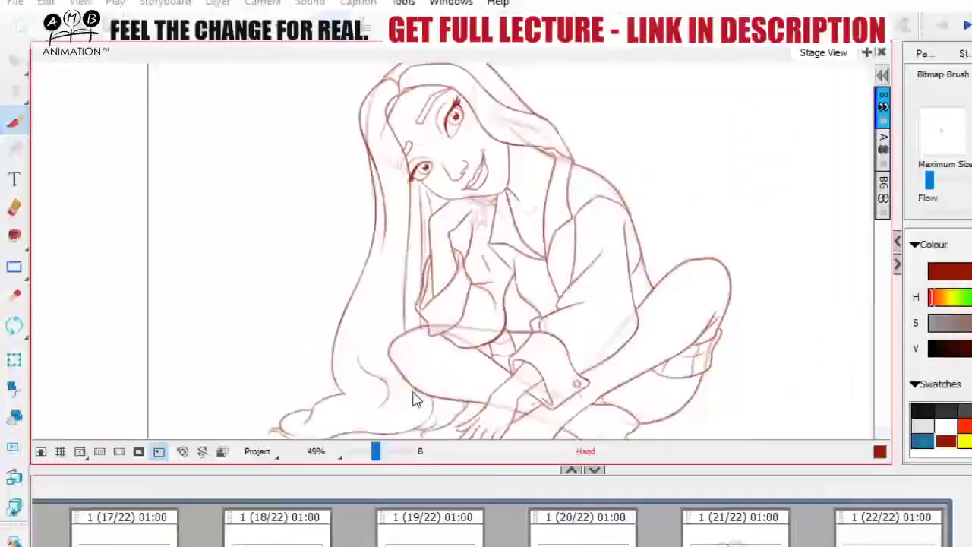
pyautogui.moveTo(484, 366); pyautogui.dragTo(514, 278)
pyautogui.moveTo(376, 451); pyautogui.dragTo(386, 454)
pyautogui.moveTo(427, 368); pyautogui.dragTo(462, 209)
pyautogui.moveTo(505, 298); pyautogui.dragTo(509, 335)
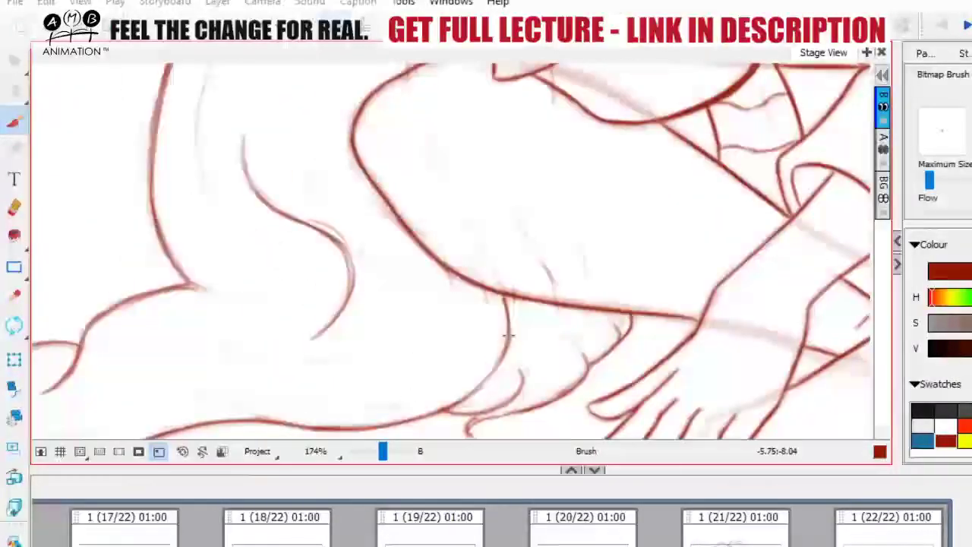
# - Add short hair strand strokes under the bent leg near the hand, and reset the canvas rotation
pyautogui.press('space')
pyautogui.moveTo(633, 296); pyautogui.dragTo(581, 303)
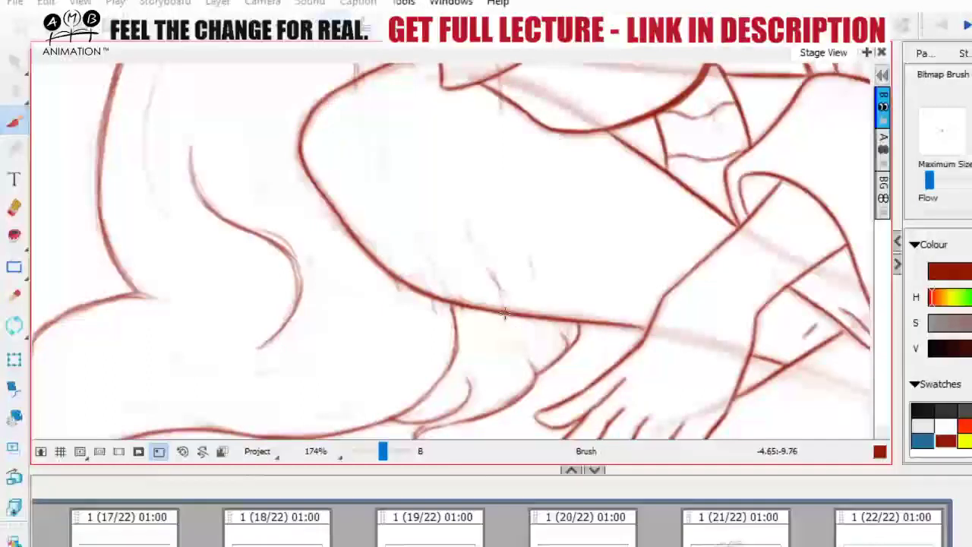
pyautogui.moveTo(503, 310); pyautogui.dragTo(528, 354)
pyautogui.moveTo(514, 323); pyautogui.dragTo(562, 358)
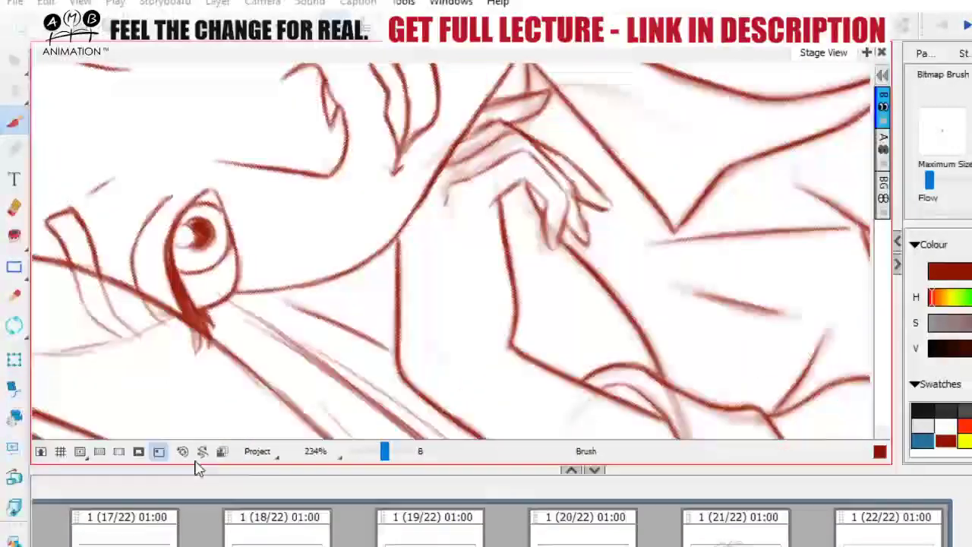
pyautogui.click(183, 451)
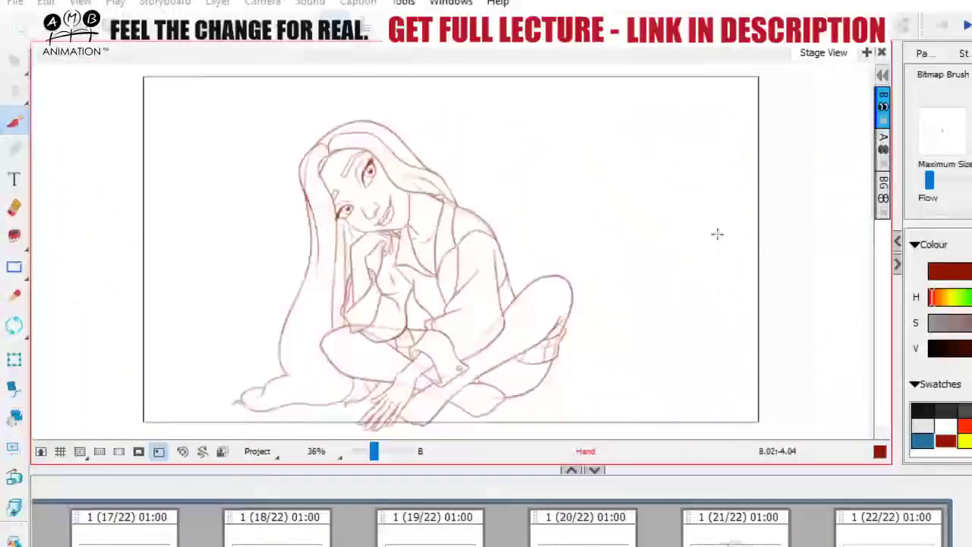
# - Save the storyboard project and select panel 2/3 containing the seated figure
pyautogui.hotkey('ctrl', 's')
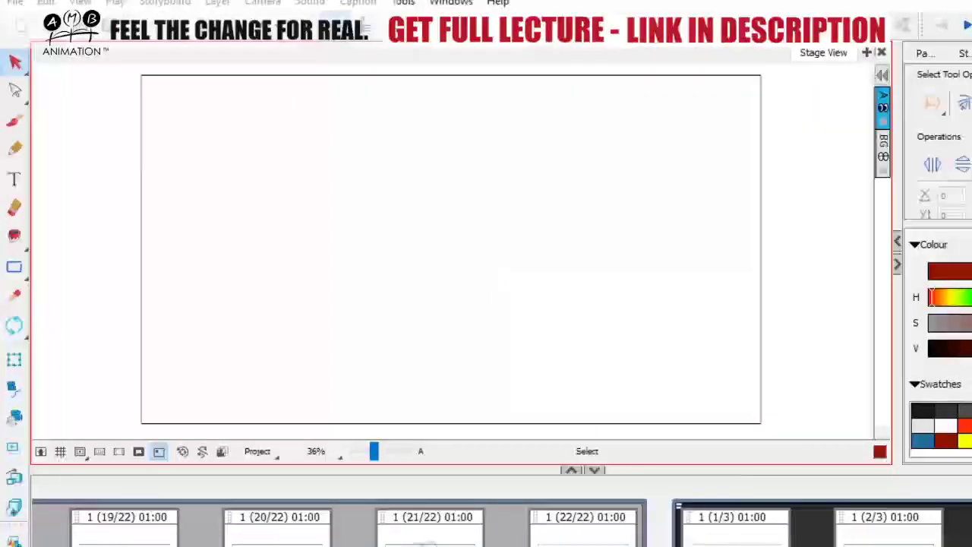
pyautogui.click(888, 532)
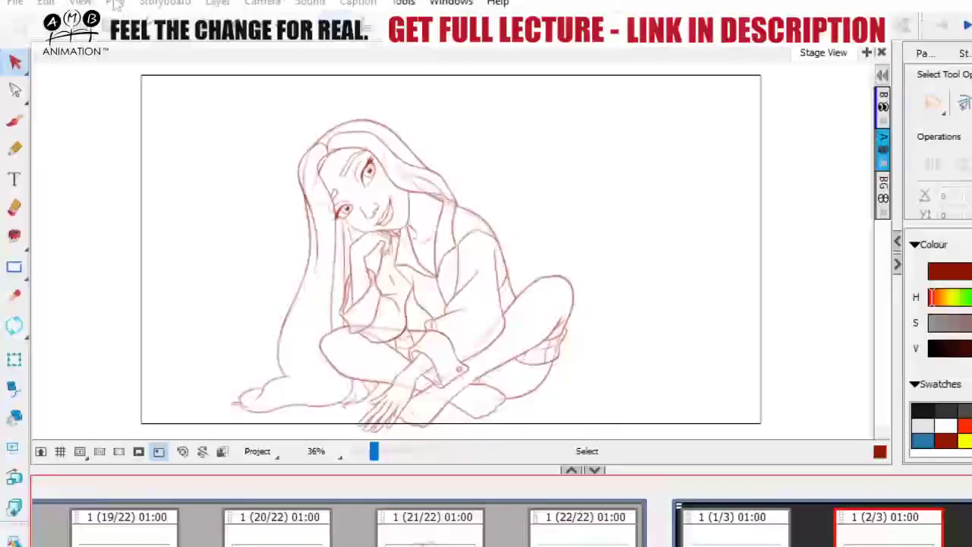
# - Mirror the seated figure horizontally to check the drawing, and flip it back to its original orientation
pyautogui.click(165, 3)
pyautogui.click(292, 351)
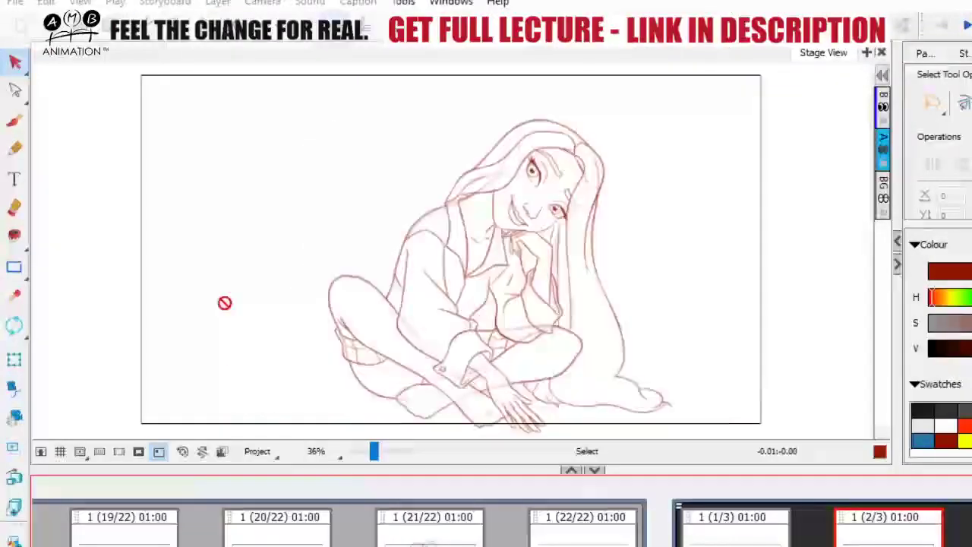
pyautogui.click(49, 6)
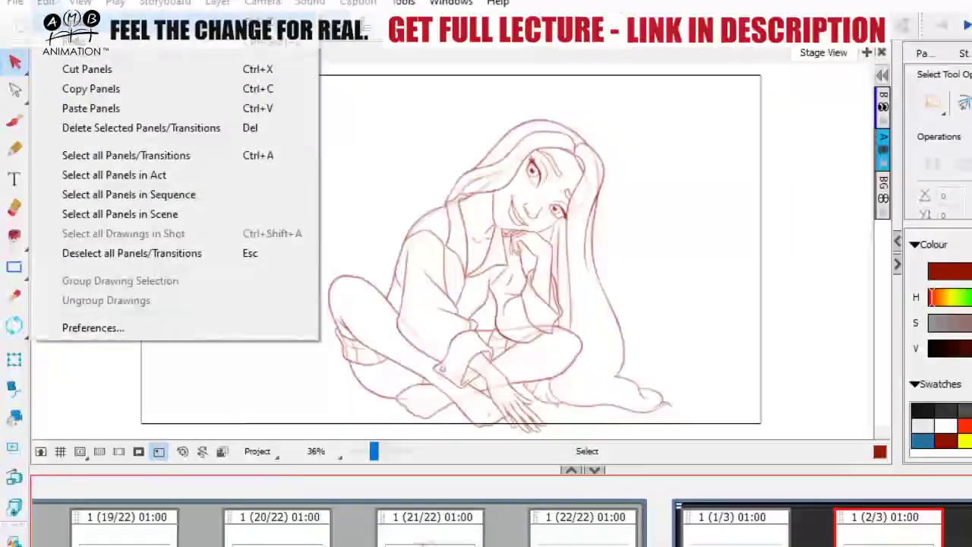
pyautogui.click(52, 5)
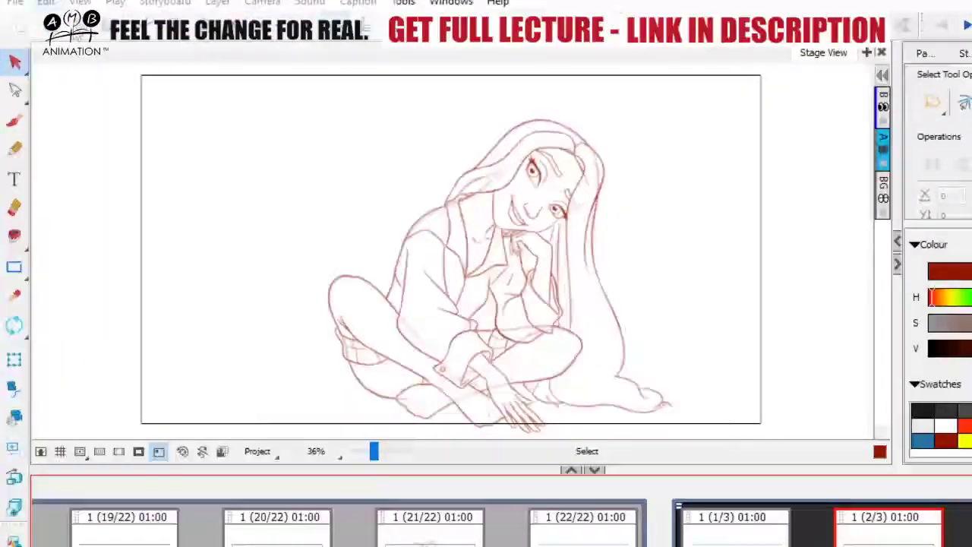
pyautogui.press('4')
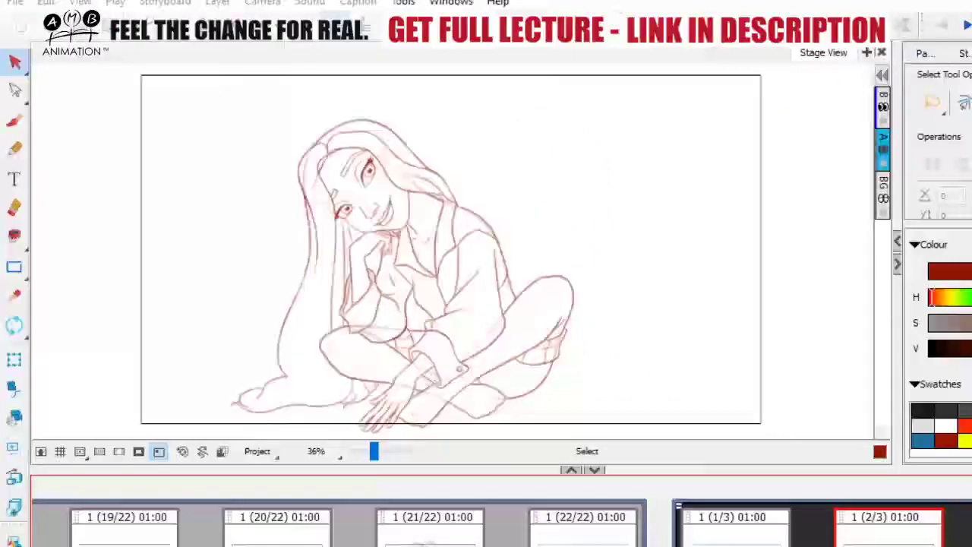